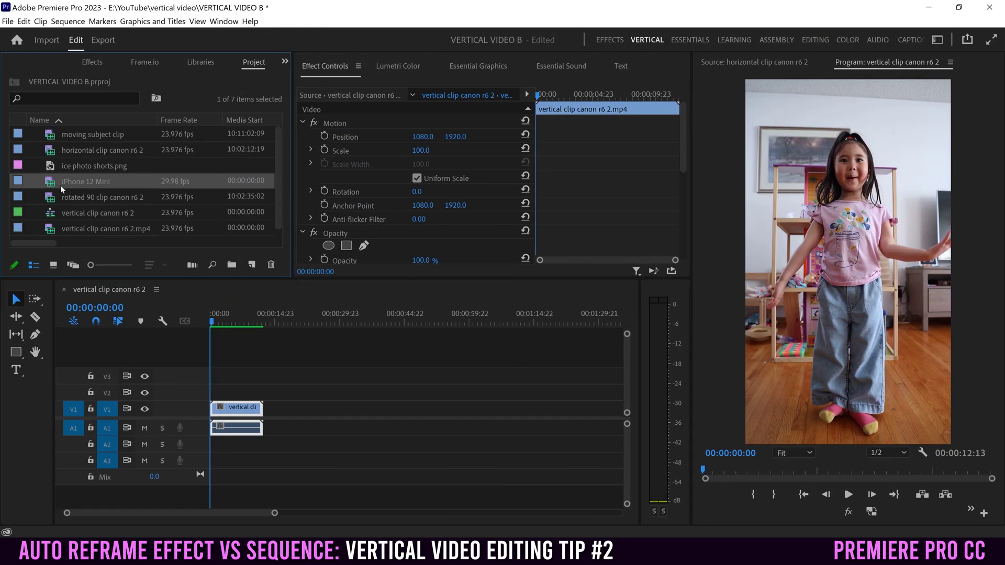
- Add the iPhone 12 Mini clip and the horizontal canon r6 2 clip after the vertical clip on V1
{"action": "left_click_drag", "start_coordinate": [61, 187], "coordinate": [281, 410]}
{"action": "left_click", "coordinate": [296, 323]}
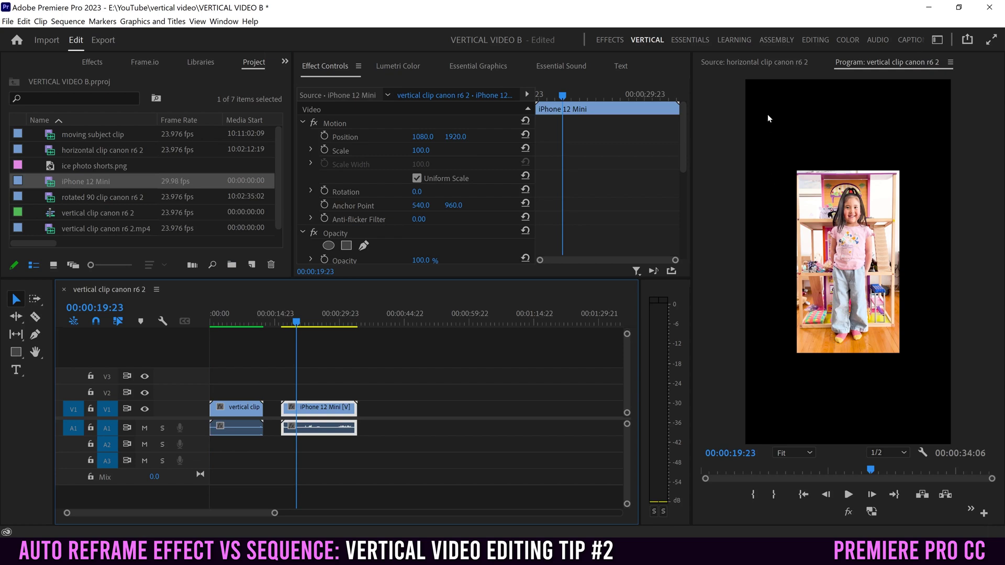
{"action": "left_click", "coordinate": [69, 151]}
{"action": "double_click", "coordinate": [54, 149]}
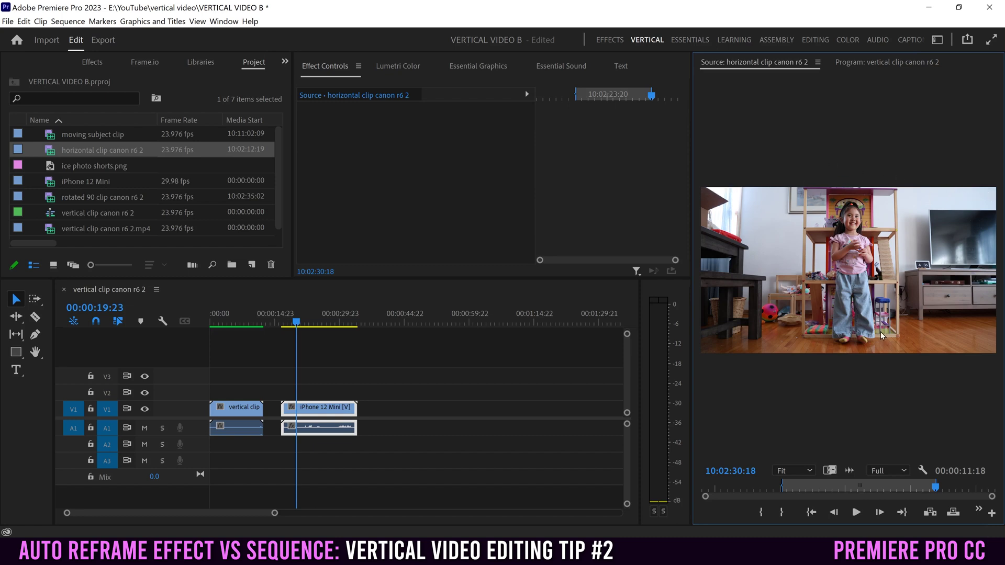
{"action": "left_click_drag", "start_coordinate": [850, 309], "coordinate": [371, 408]}
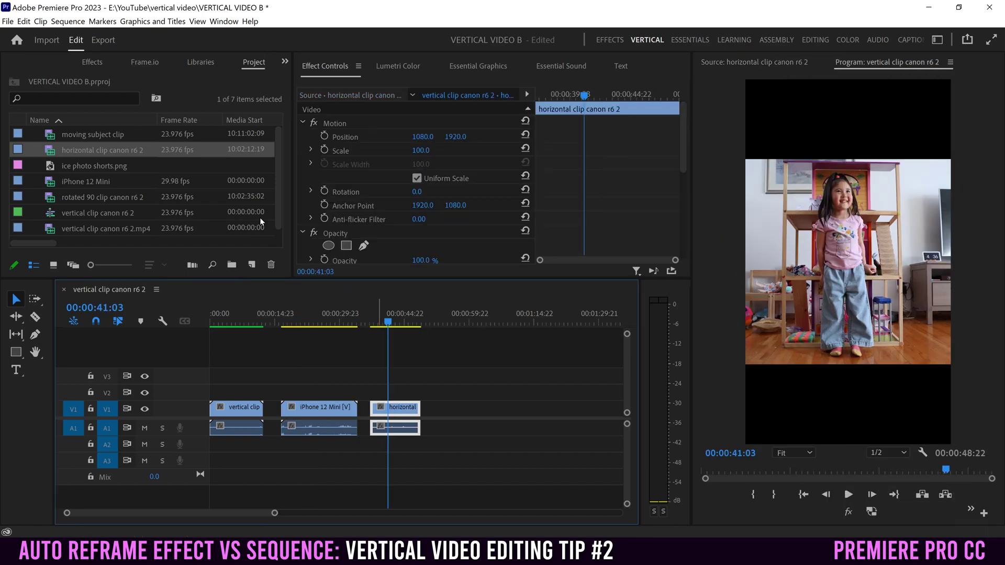
- Preview the moving subject clip and add it after the horizontal clip
{"action": "double_click", "coordinate": [53, 135]}
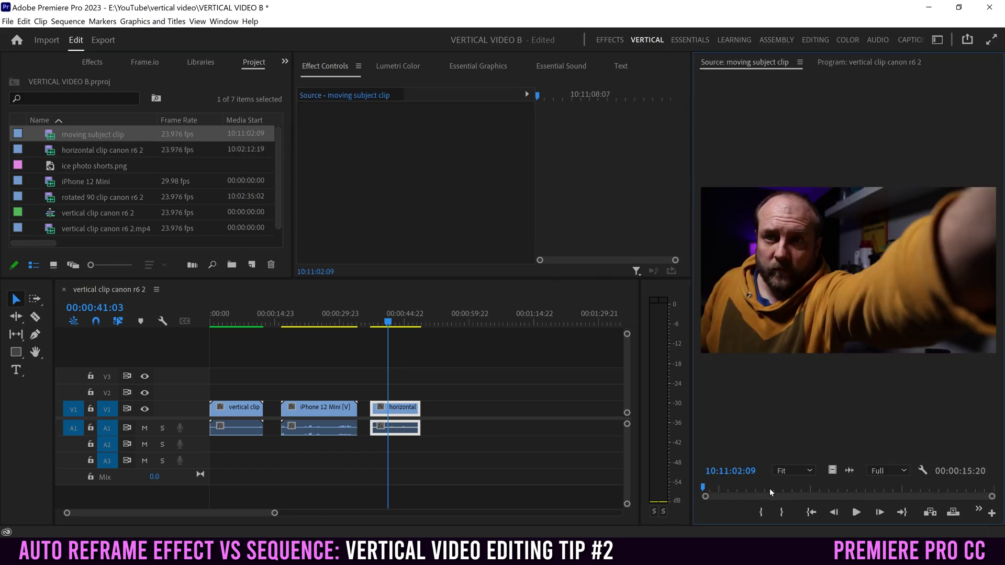
{"action": "left_click_drag", "start_coordinate": [769, 490], "coordinate": [868, 487]}
{"action": "left_click_drag", "start_coordinate": [53, 138], "coordinate": [446, 410]}
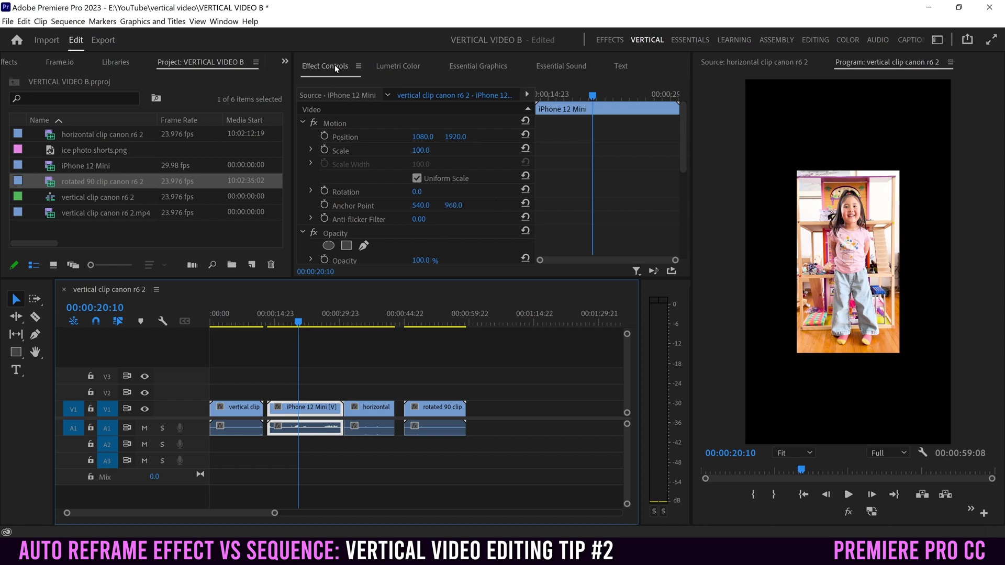
{"action": "left_click", "coordinate": [334, 375]}
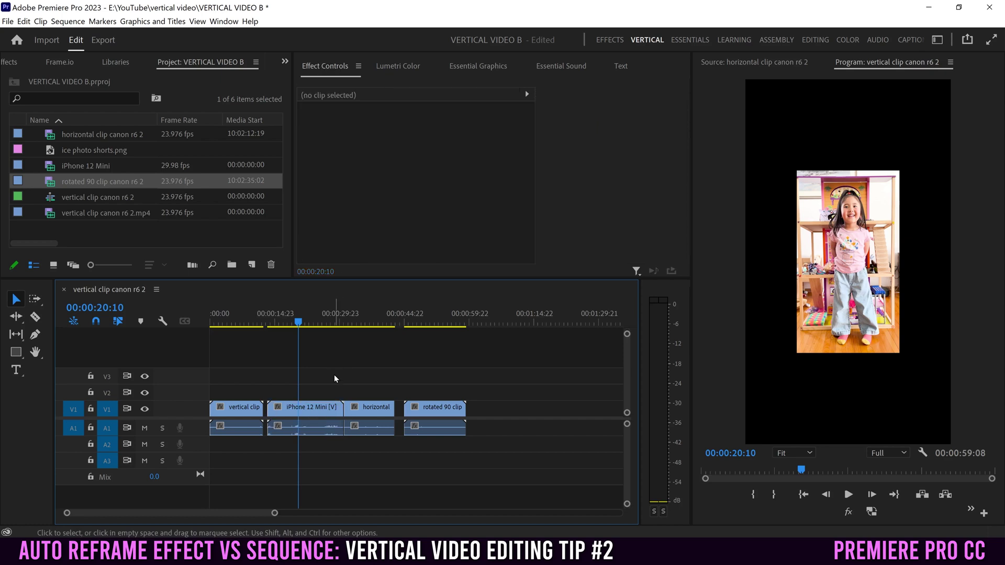
{"action": "left_click", "coordinate": [315, 408]}
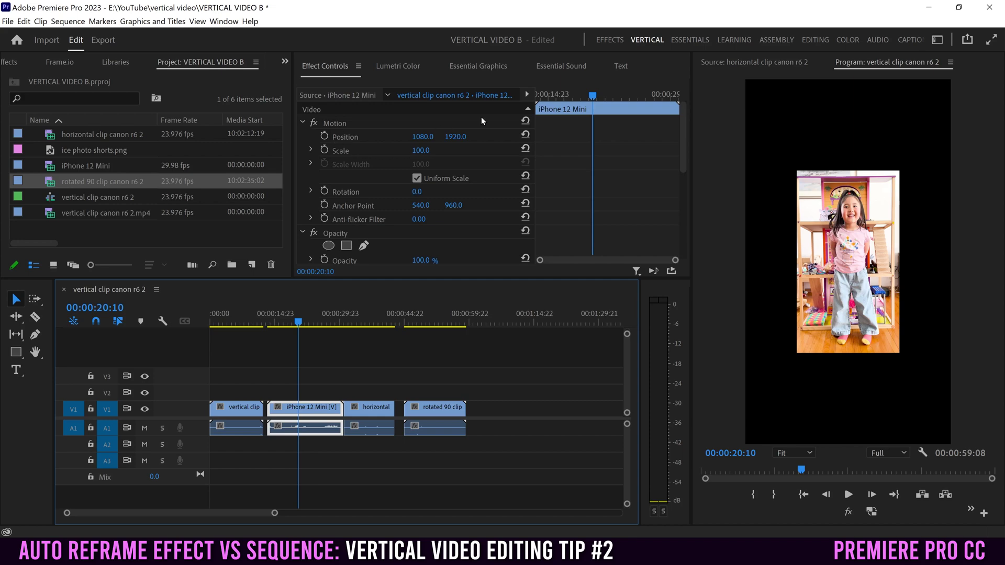
{"action": "left_click", "coordinate": [224, 22]}
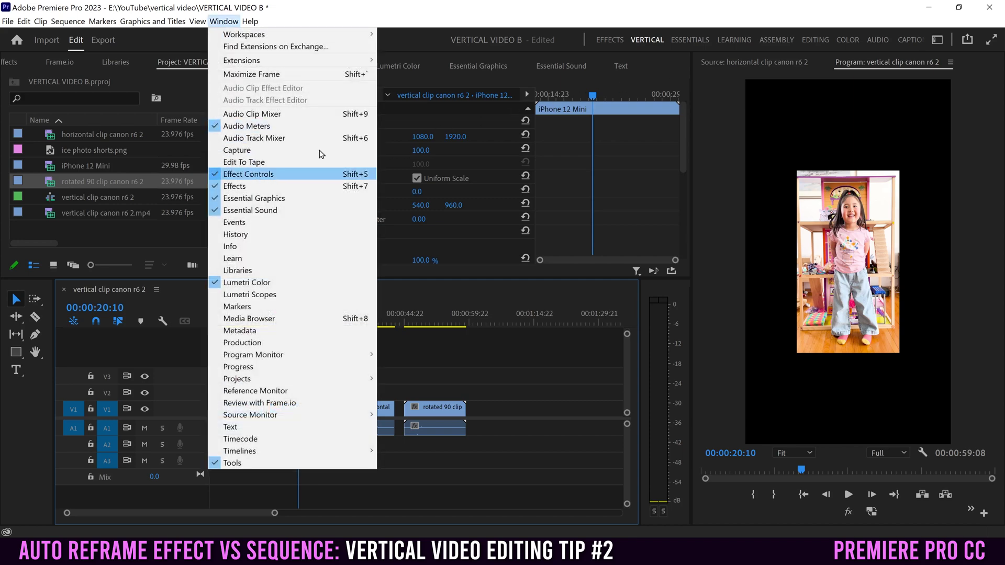
{"action": "left_click", "coordinate": [423, 10]}
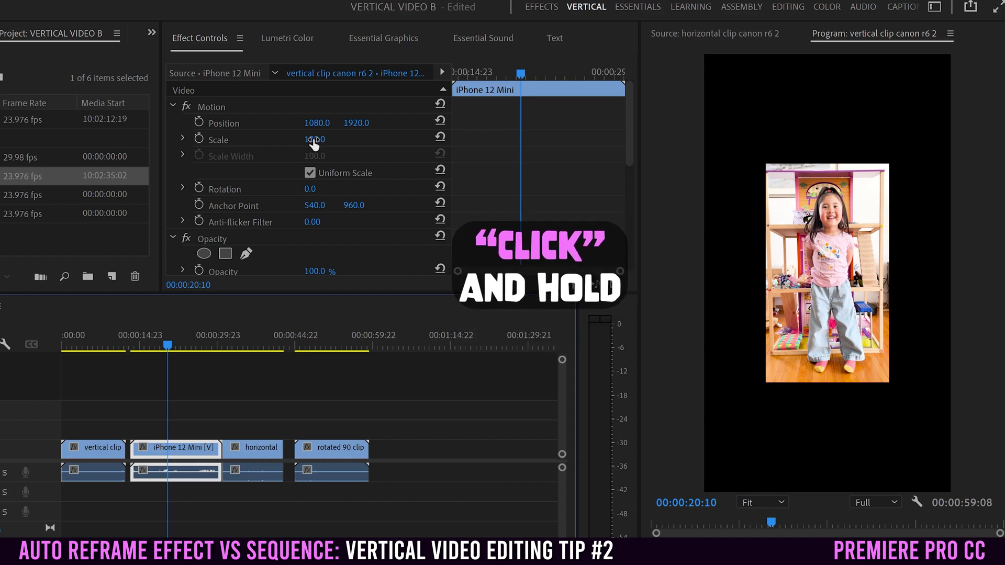
- Scale the iPhone 12 Mini clip to 220 and adjust its Position X/Y to centre the girl
{"action": "left_click_drag", "start_coordinate": [313, 140], "coordinate": [460, 140]}
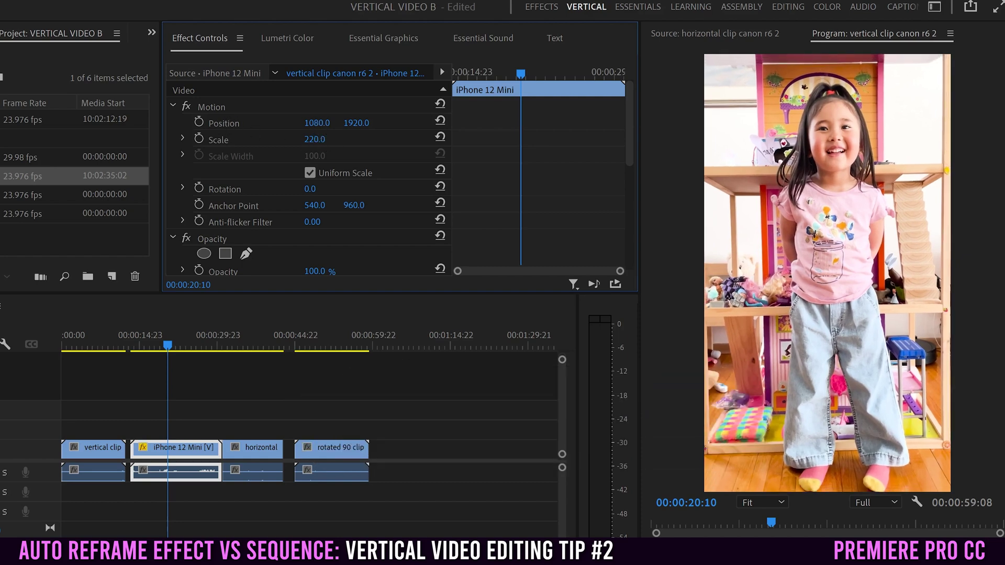
{"action": "left_click_drag", "start_coordinate": [317, 123], "coordinate": [415, 123]}
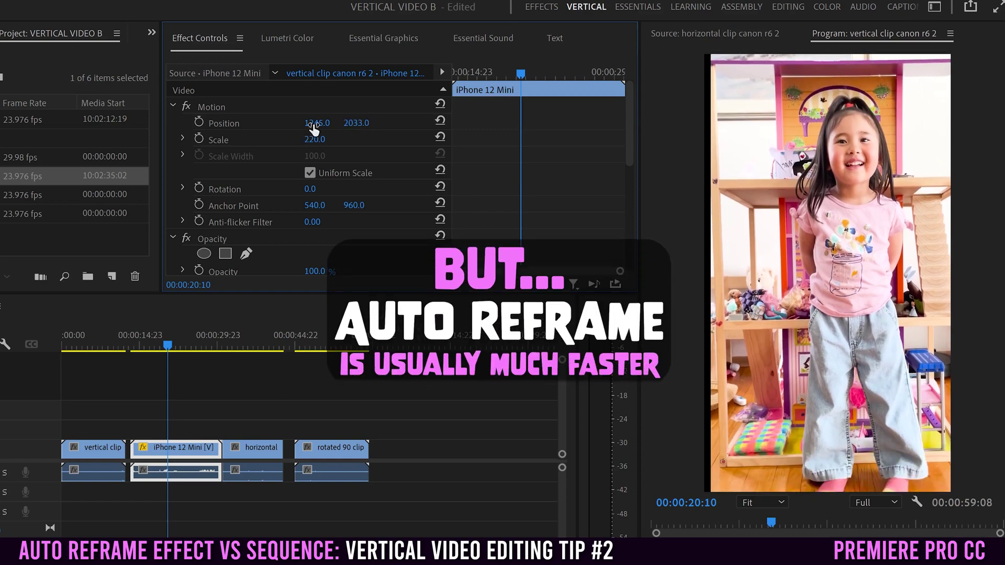
{"action": "left_click_drag", "start_coordinate": [314, 124], "coordinate": [273, 123]}
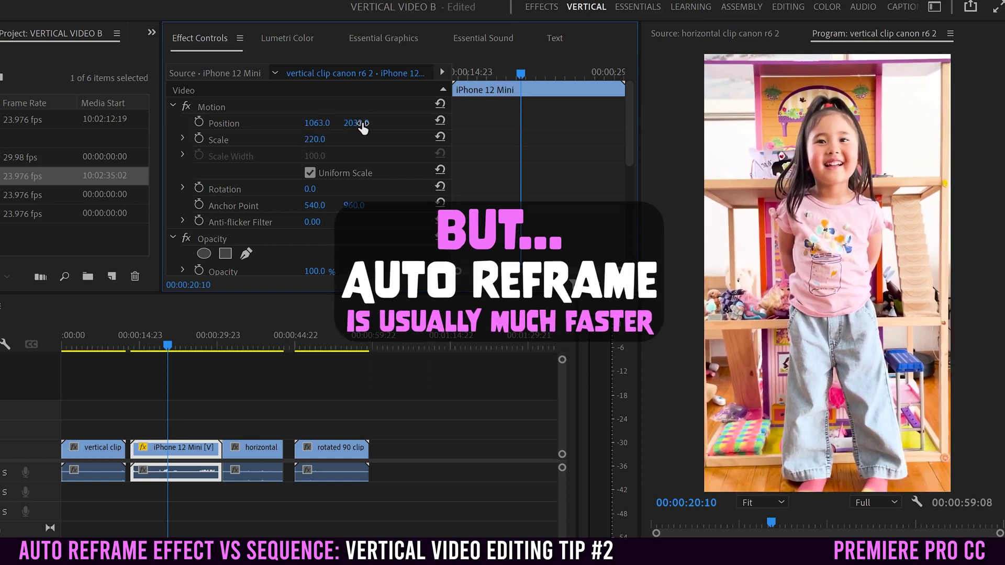
{"action": "left_click_drag", "start_coordinate": [356, 123], "coordinate": [332, 123]}
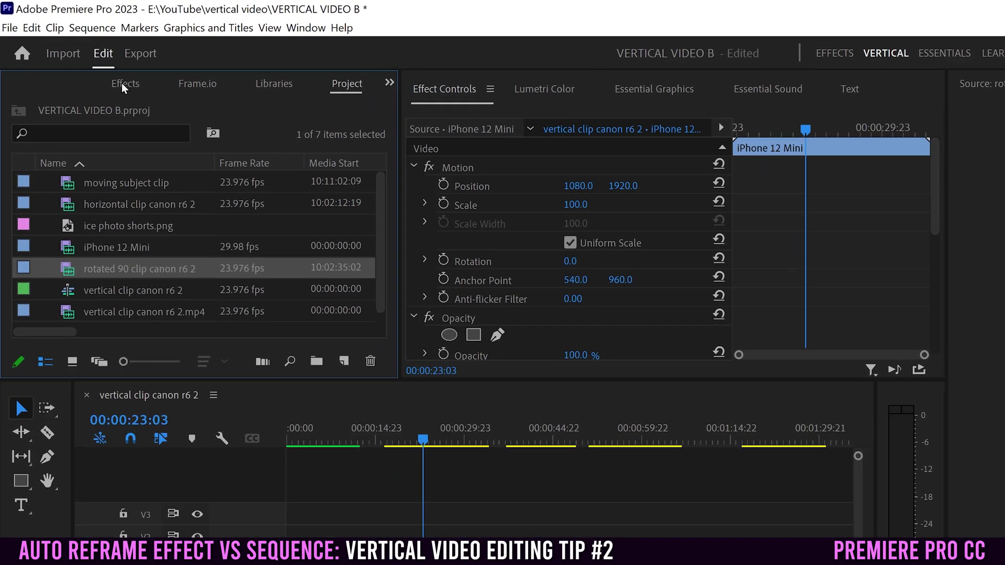
- Search the Effects panel for 'auto re' to list the Auto Reframe effect
{"action": "left_click", "coordinate": [89, 63]}
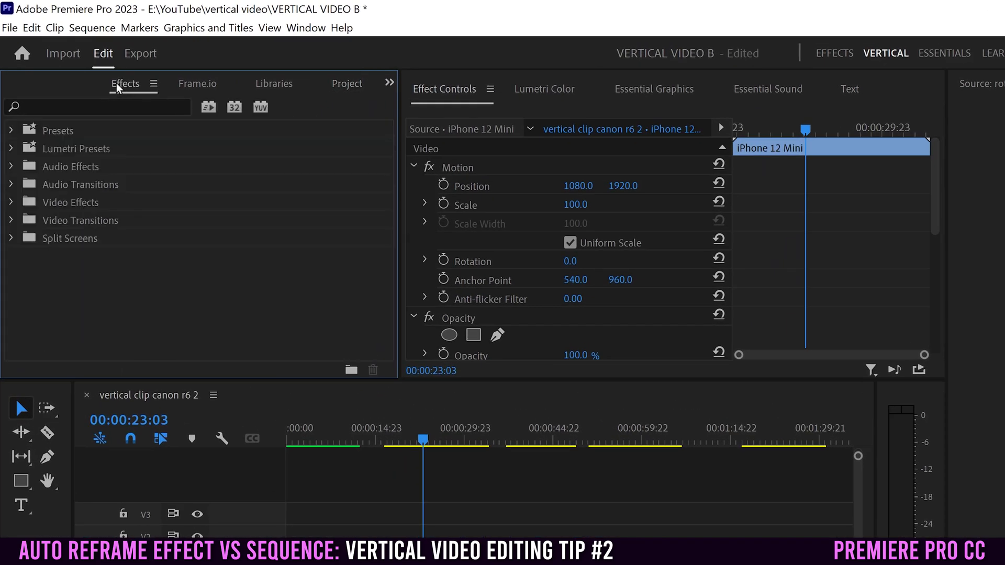
{"action": "left_click", "coordinate": [306, 28]}
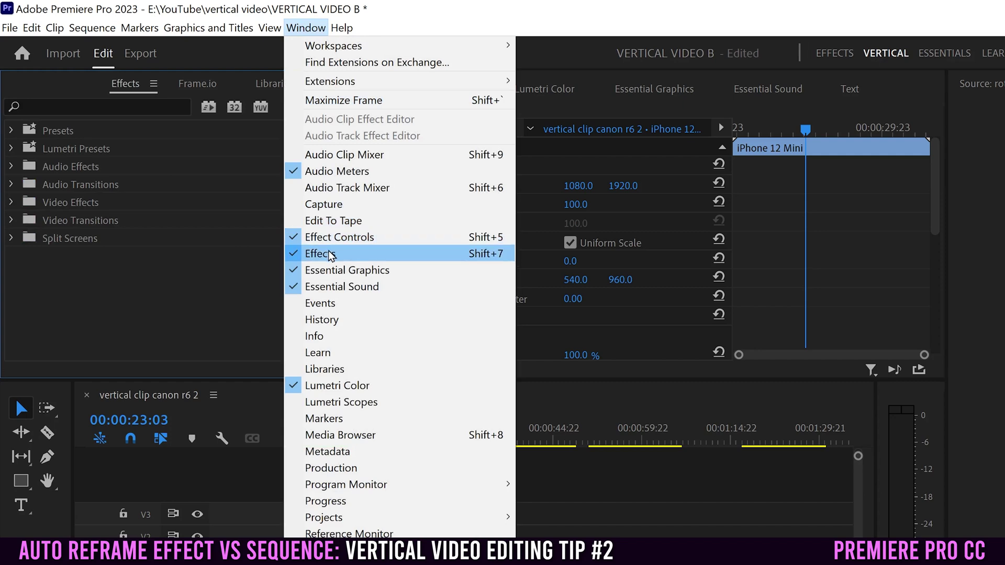
{"action": "left_click", "coordinate": [36, 111]}
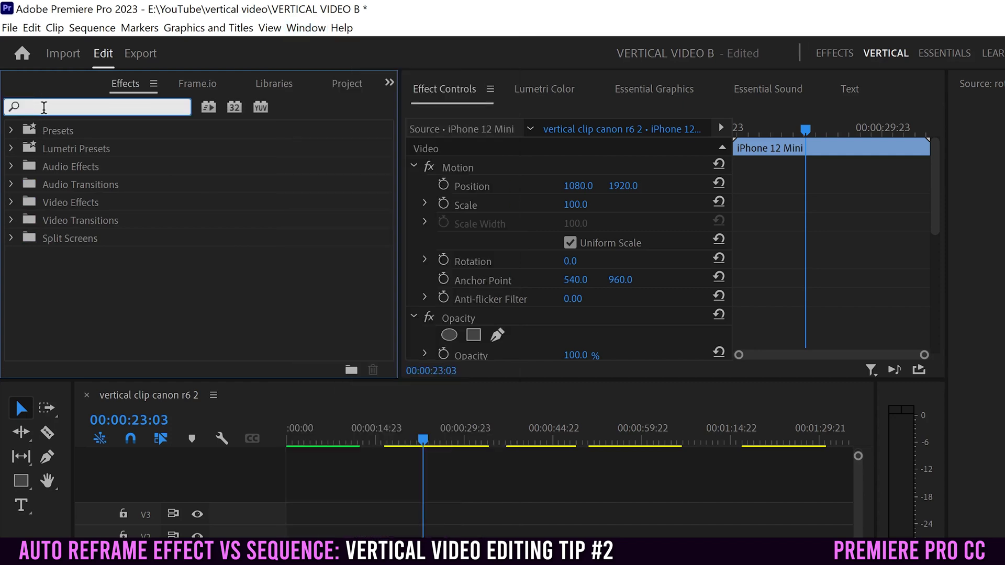
{"action": "type", "text": "auto re"}
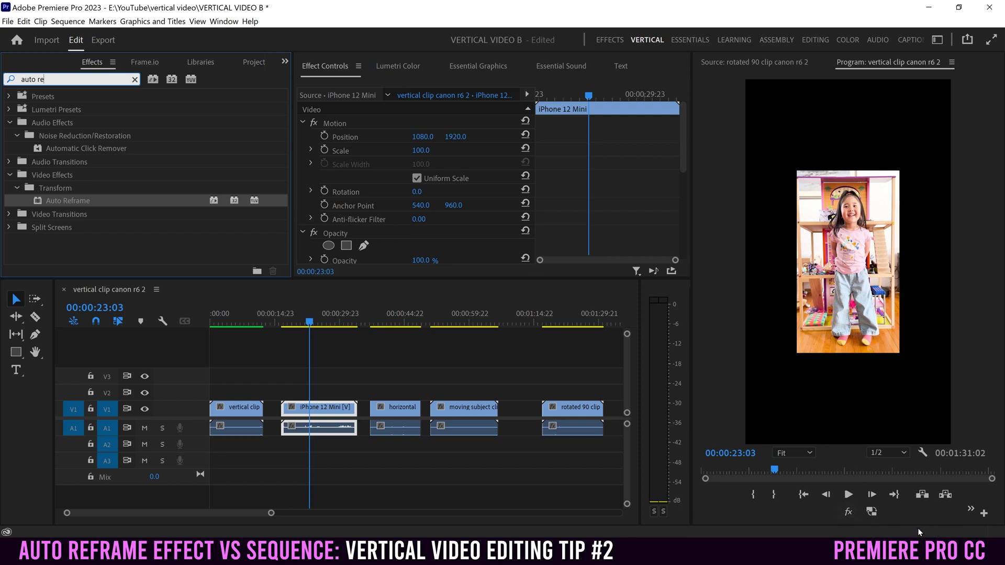
- Apply Auto Reframe to the iPhone 12 Mini clip with Reframe Scale 120 and offset -16, 124
{"action": "left_click", "coordinate": [38, 202]}
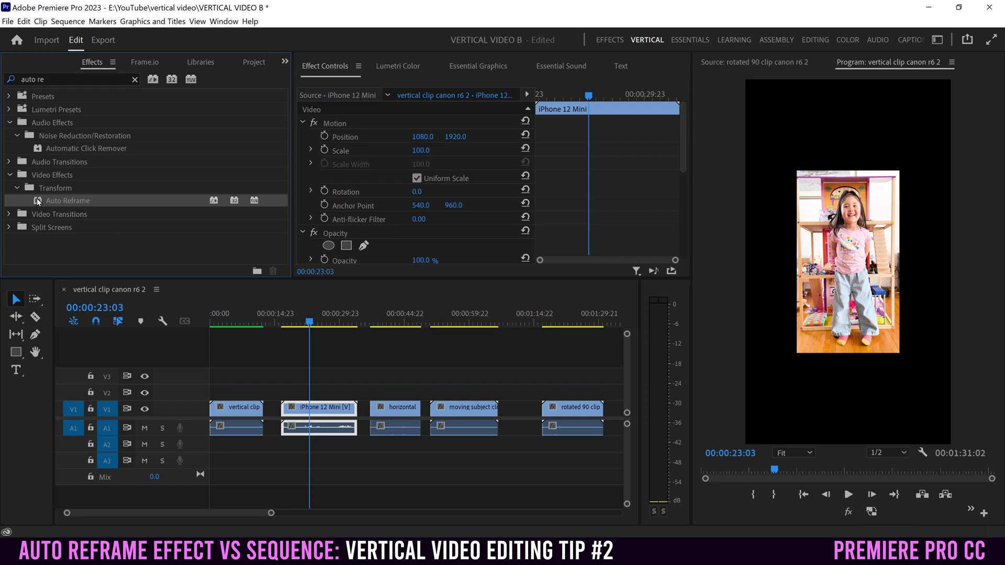
{"action": "left_click_drag", "start_coordinate": [203, 249], "coordinate": [324, 406]}
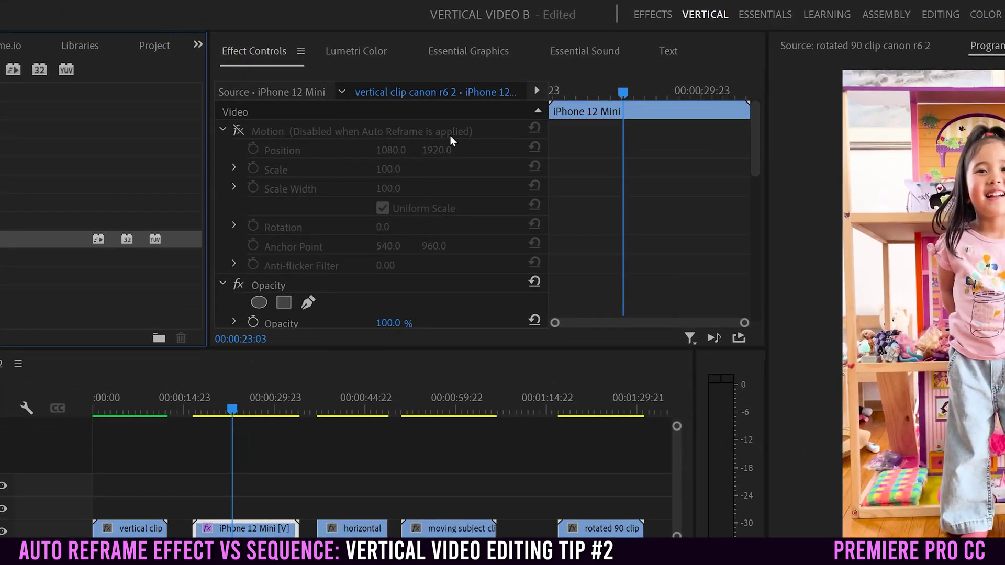
{"action": "left_click_drag", "start_coordinate": [753, 134], "coordinate": [736, 215]}
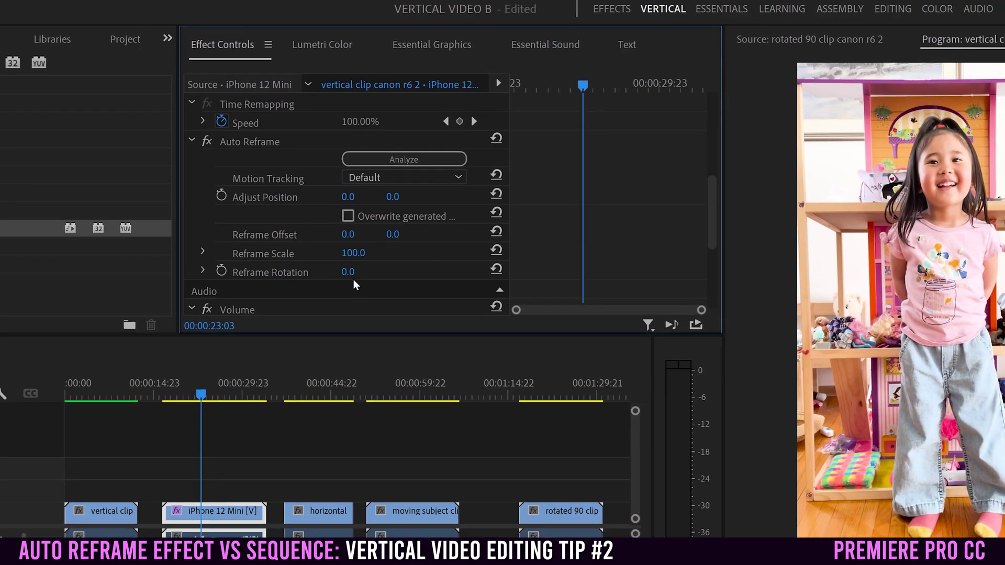
{"action": "left_click_drag", "start_coordinate": [388, 265], "coordinate": [414, 264]}
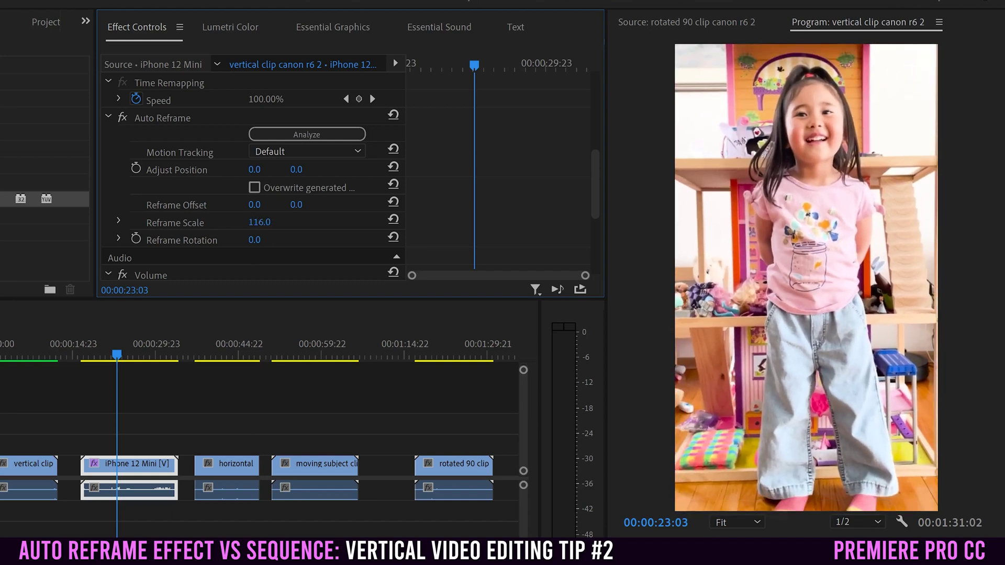
{"action": "mouse_move", "coordinate": [259, 222]}
{"action": "left_mouse_down"}
{"action": "mouse_move", "coordinate": [269, 222]}
{"action": "mouse_move", "coordinate": [257, 240]}
{"action": "left_mouse_up"}
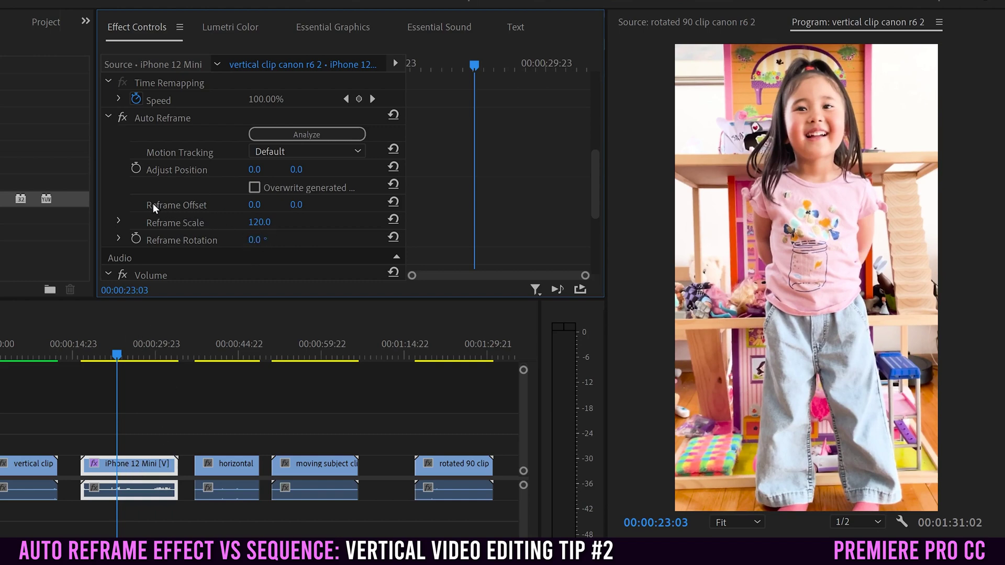
{"action": "left_click_drag", "start_coordinate": [255, 205], "coordinate": [314, 205]}
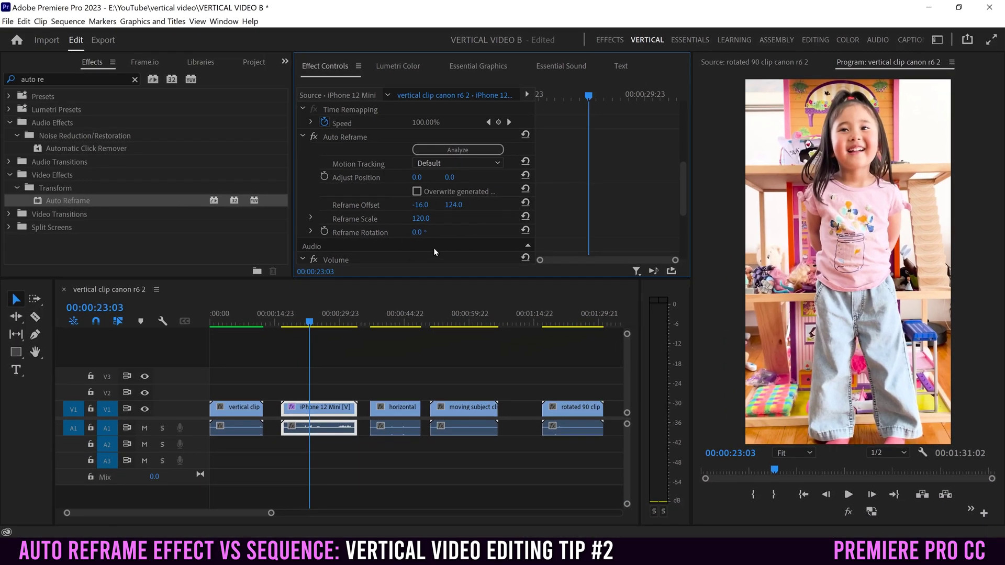
- Search for 'transform' and apply the Distort > Transform effect to the iPhone 12 Mini clip
{"action": "left_click", "coordinate": [135, 79]}
{"action": "type", "text": "tran"}
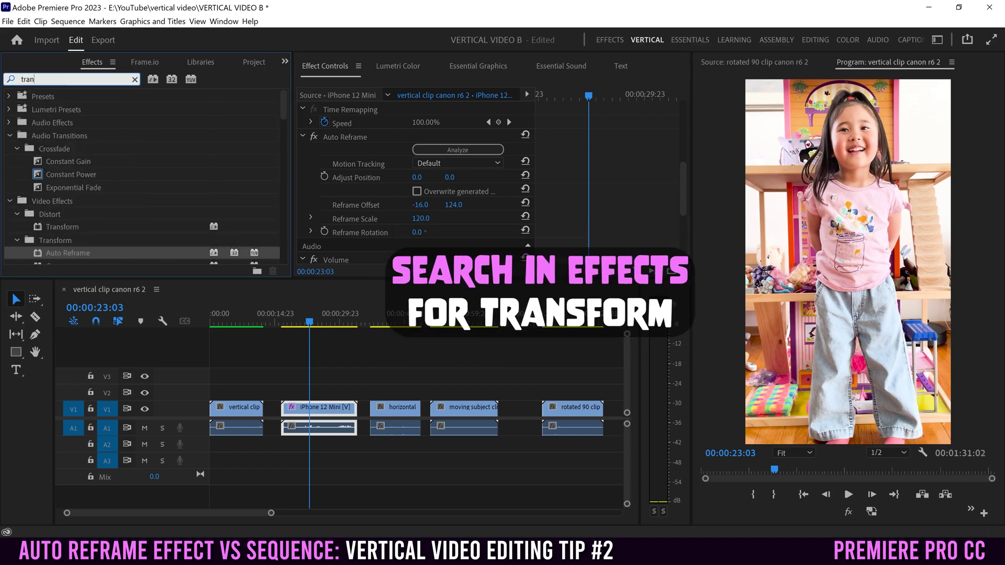
{"action": "type", "text": "sform"}
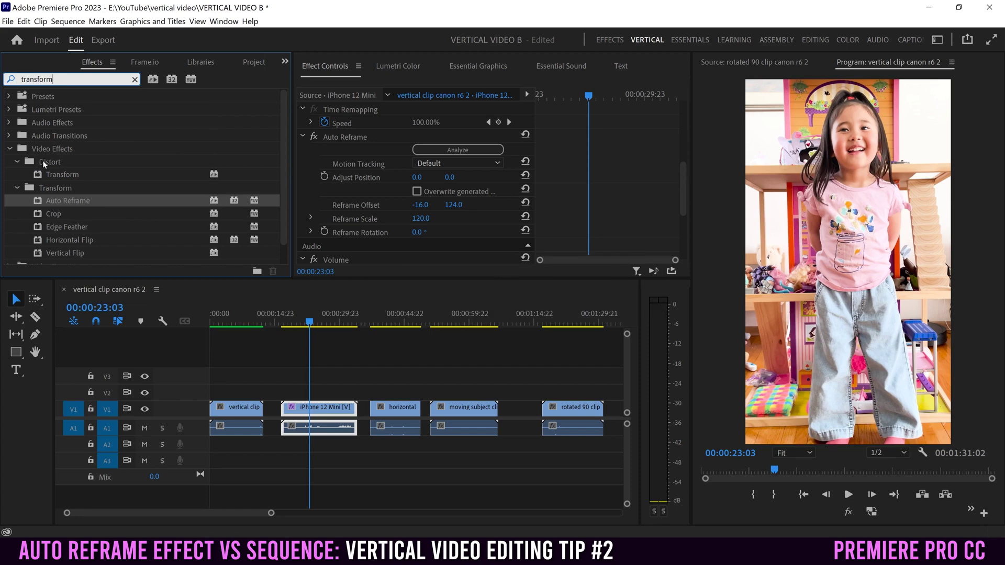
{"action": "left_click", "coordinate": [58, 175]}
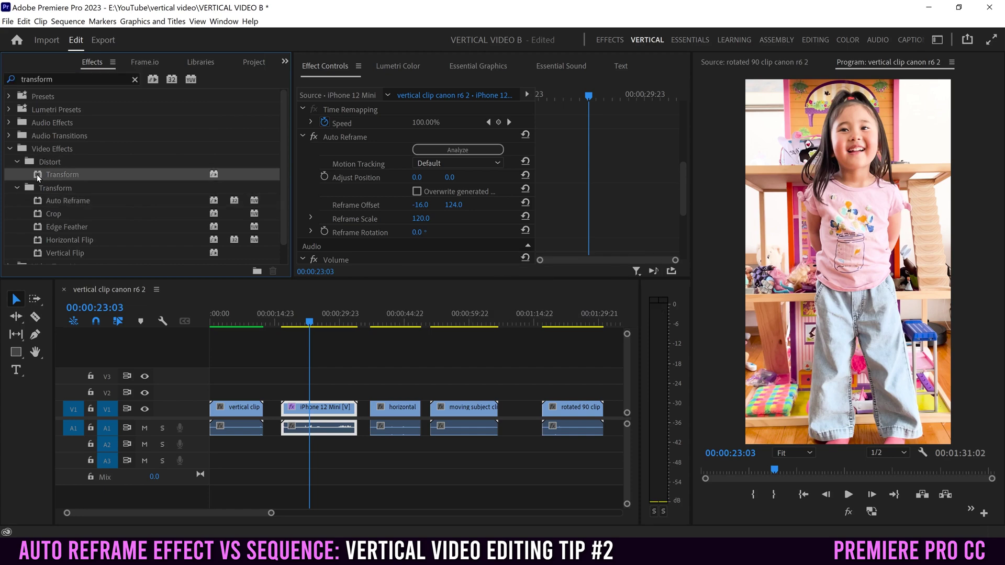
{"action": "left_click_drag", "start_coordinate": [36, 174], "coordinate": [326, 404]}
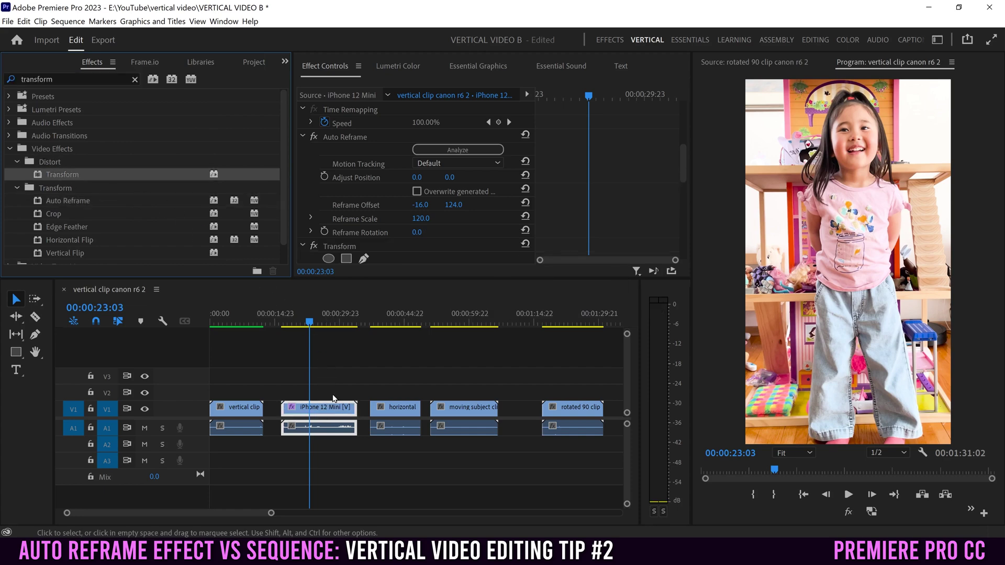
- Move Transform above Auto Reframe and set its Position to 572, 1008
{"action": "left_click", "coordinate": [339, 246]}
{"action": "left_click_drag", "start_coordinate": [682, 160], "coordinate": [679, 180]}
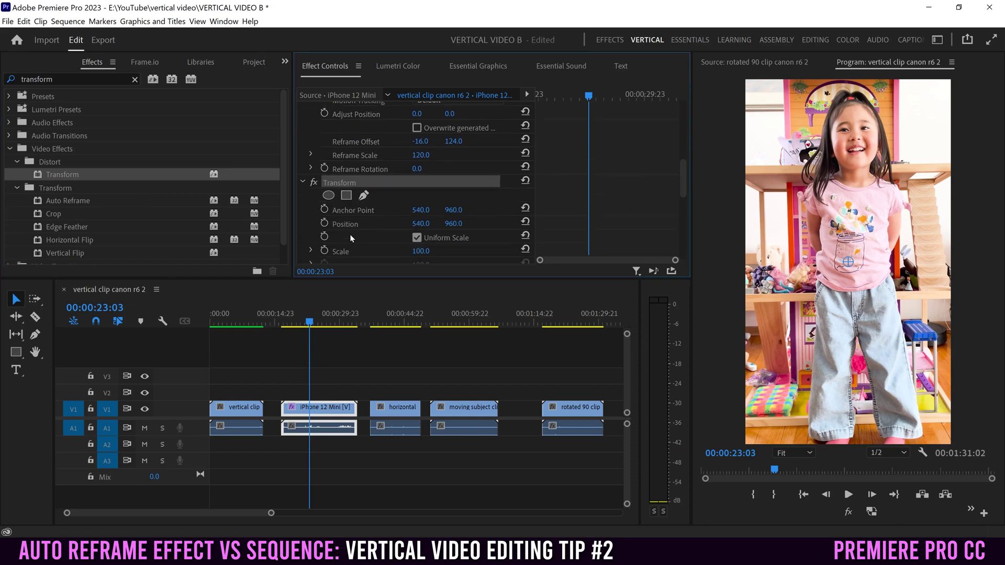
{"action": "left_click_drag", "start_coordinate": [681, 190], "coordinate": [682, 174]}
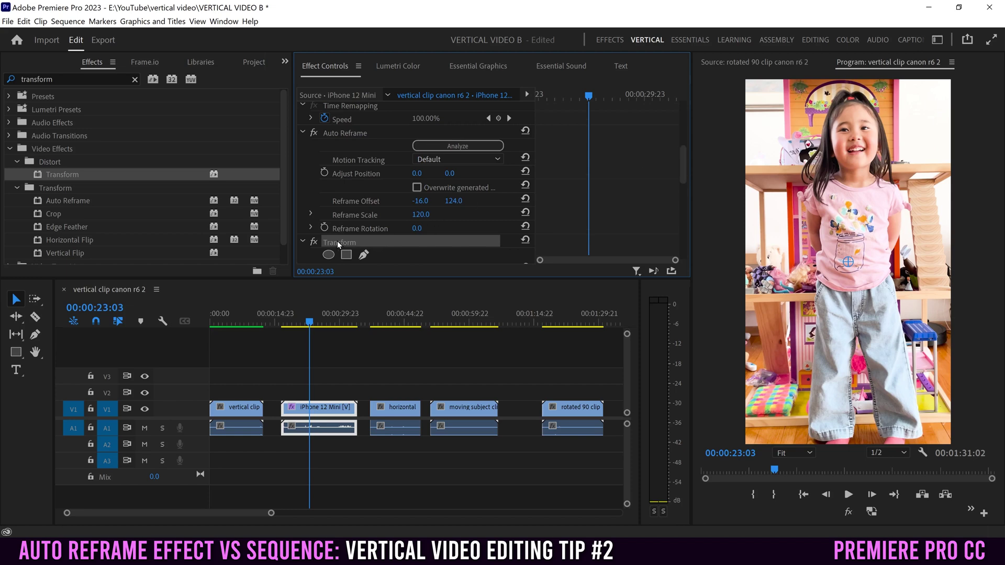
{"action": "left_click_drag", "start_coordinate": [337, 243], "coordinate": [345, 131]}
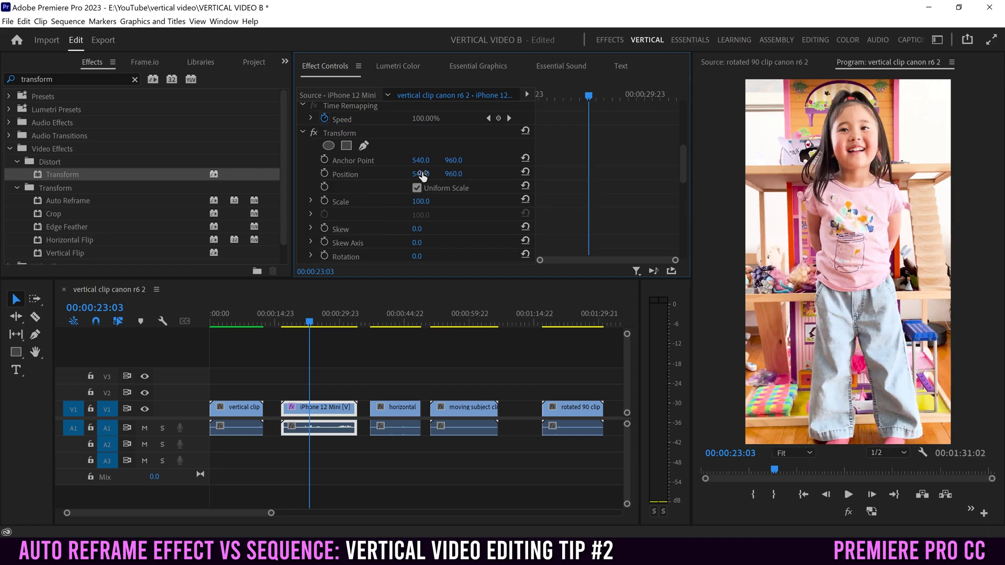
{"action": "left_click_drag", "start_coordinate": [422, 175], "coordinate": [469, 177]}
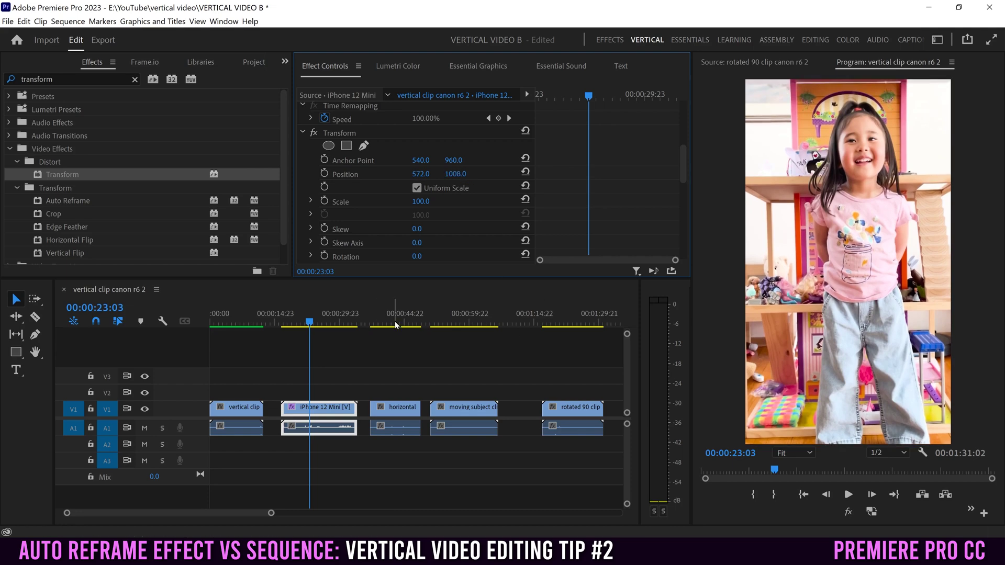
{"action": "left_click", "coordinate": [398, 406]}
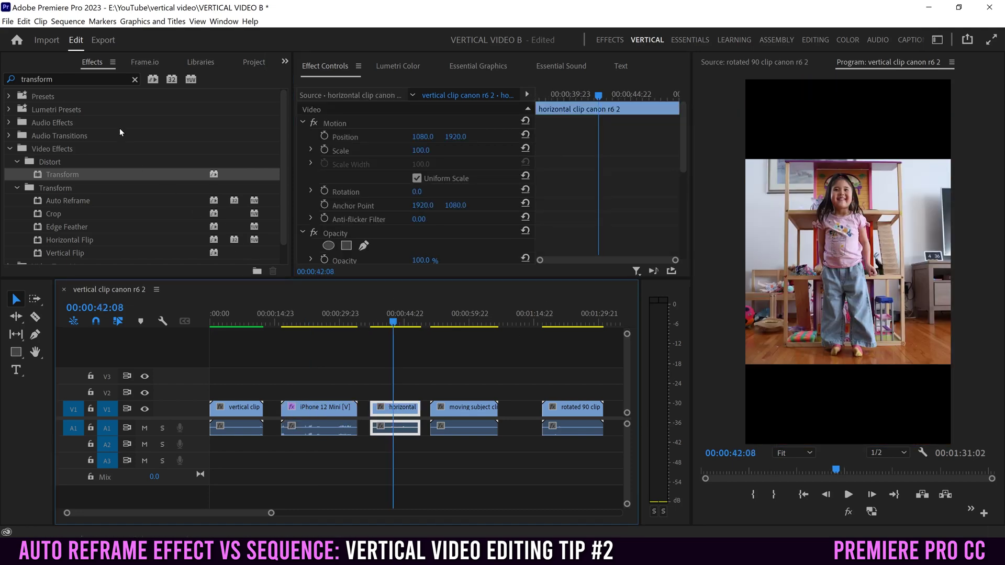
- Apply Auto Reframe to the horizontal clip with scale 117, offset 94, 20 and 2° rotation
{"action": "left_click", "coordinate": [135, 80]}
{"action": "type", "text": "a"}
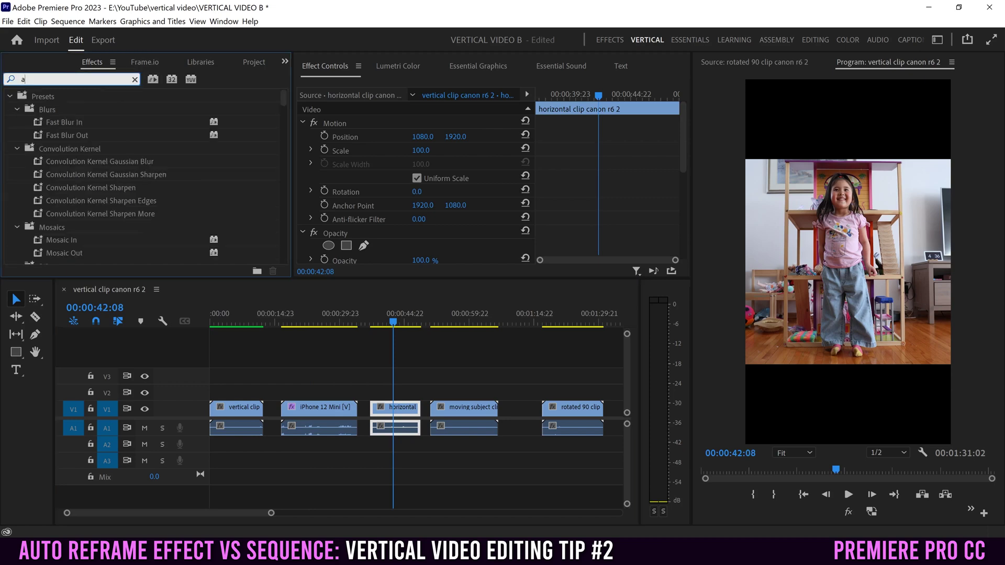
{"action": "type", "text": "uto re"}
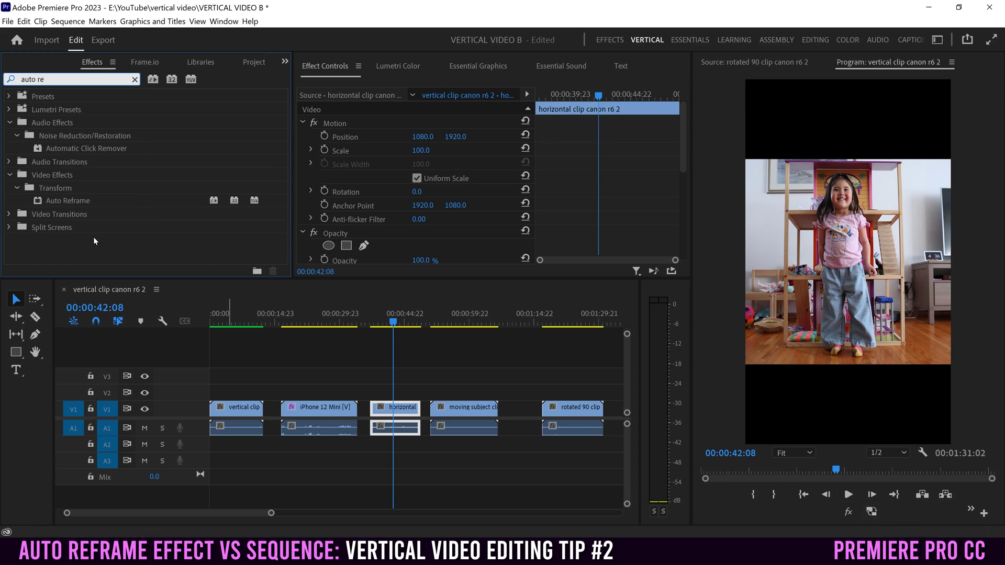
{"action": "left_click_drag", "start_coordinate": [40, 203], "coordinate": [401, 408]}
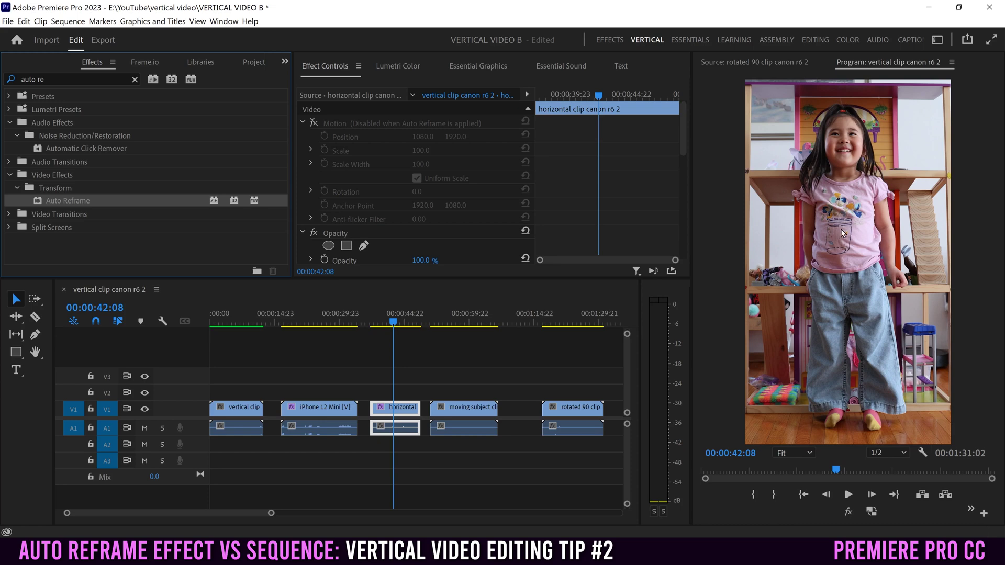
{"action": "scroll", "coordinate": [615, 208], "scroll_direction": "down", "scroll_amount": 5}
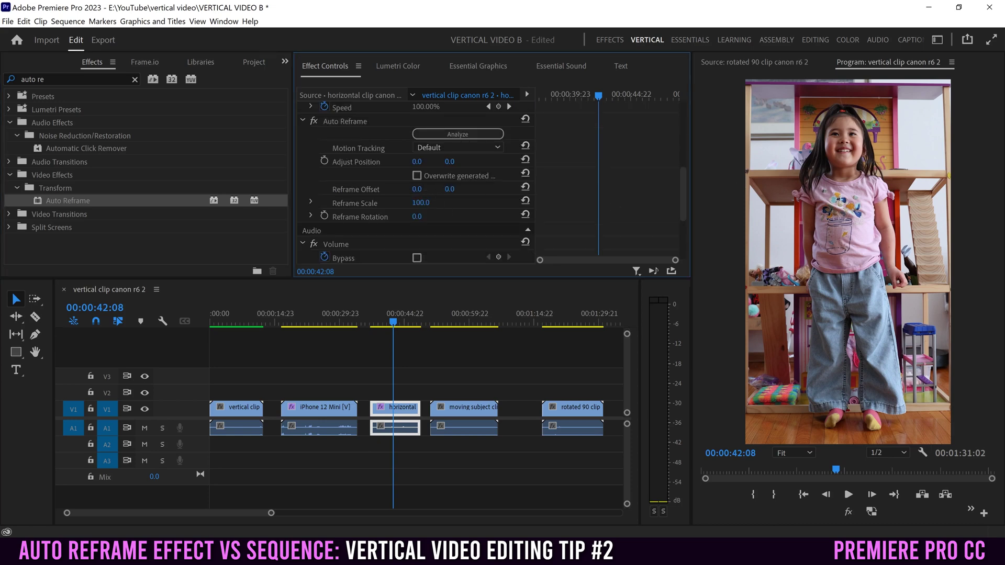
{"action": "left_click_drag", "start_coordinate": [416, 189], "coordinate": [422, 216]}
{"action": "left_click_drag", "start_coordinate": [451, 189], "coordinate": [453, 189]}
{"action": "left_click_drag", "start_coordinate": [453, 189], "coordinate": [455, 189]}
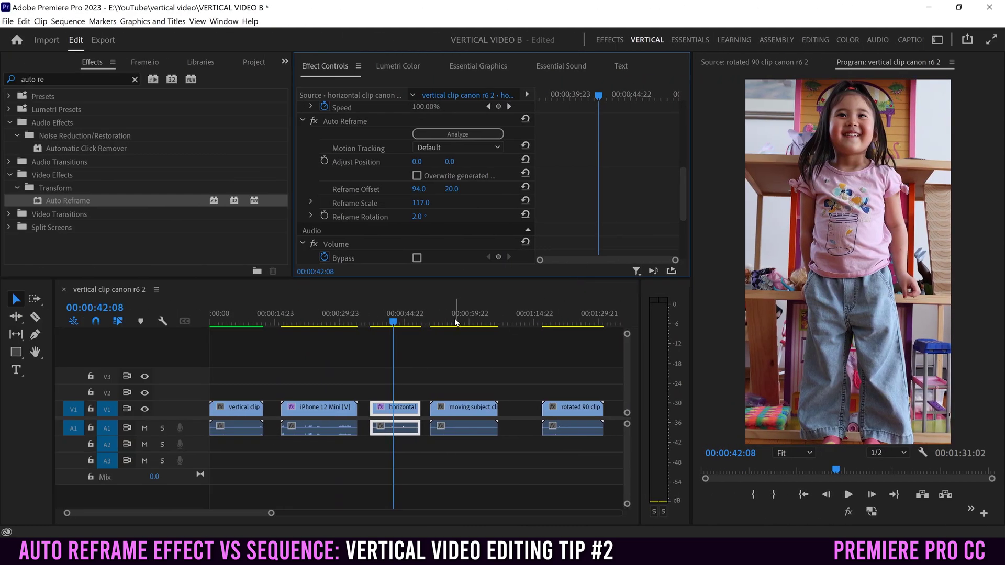
{"action": "mouse_move", "coordinate": [442, 322]}
{"action": "left_mouse_down"}
{"action": "mouse_move", "coordinate": [463, 323]}
{"action": "mouse_move", "coordinate": [447, 321]}
{"action": "left_mouse_up"}
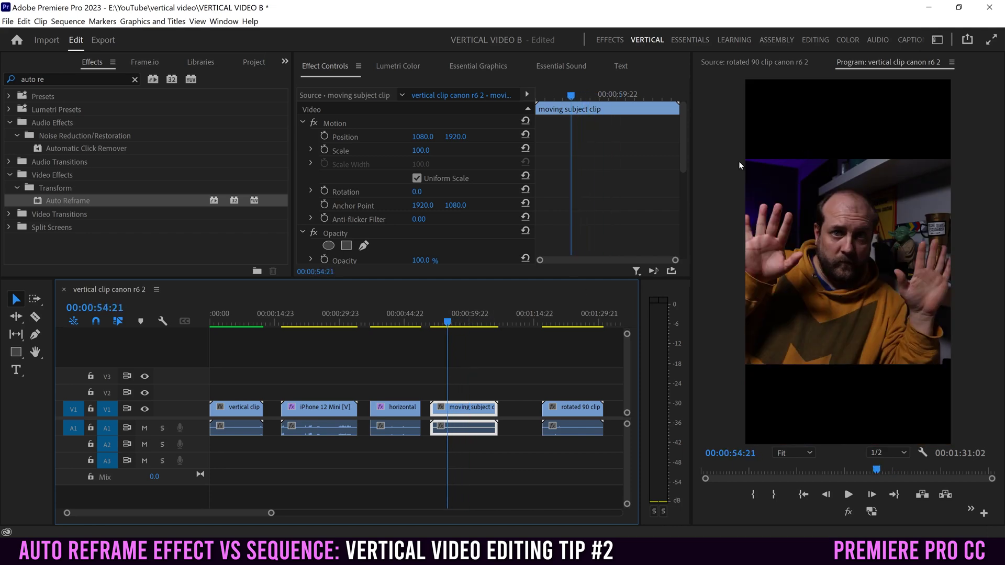
- Trim the moving subject clip's start to the playhead, apply Auto Reframe, and play it back
{"action": "left_click", "coordinate": [455, 322]}
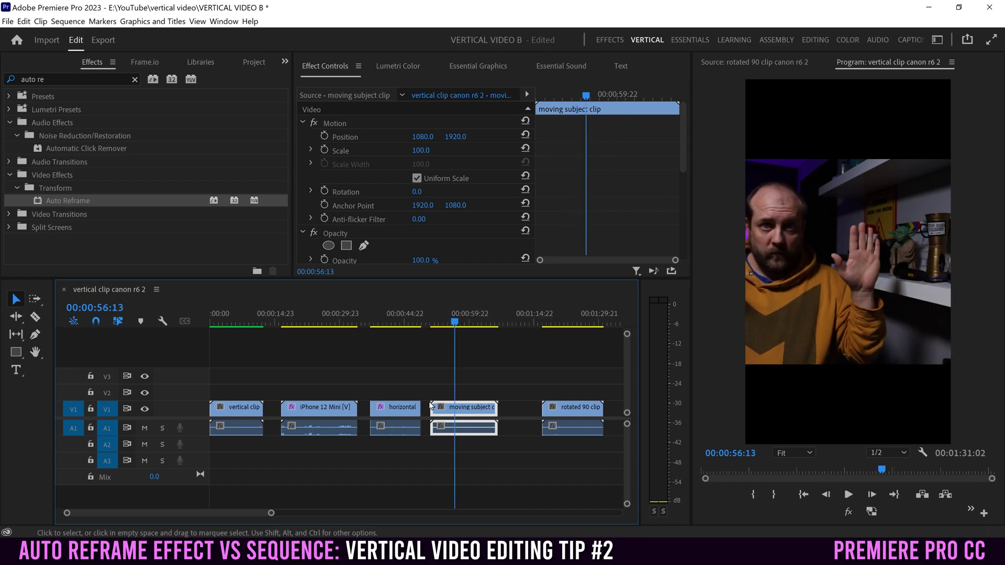
{"action": "left_click_drag", "start_coordinate": [428, 406], "coordinate": [455, 407]}
{"action": "mouse_move", "coordinate": [455, 322]}
{"action": "left_mouse_down"}
{"action": "mouse_move", "coordinate": [487, 320]}
{"action": "mouse_move", "coordinate": [473, 318]}
{"action": "left_mouse_up"}
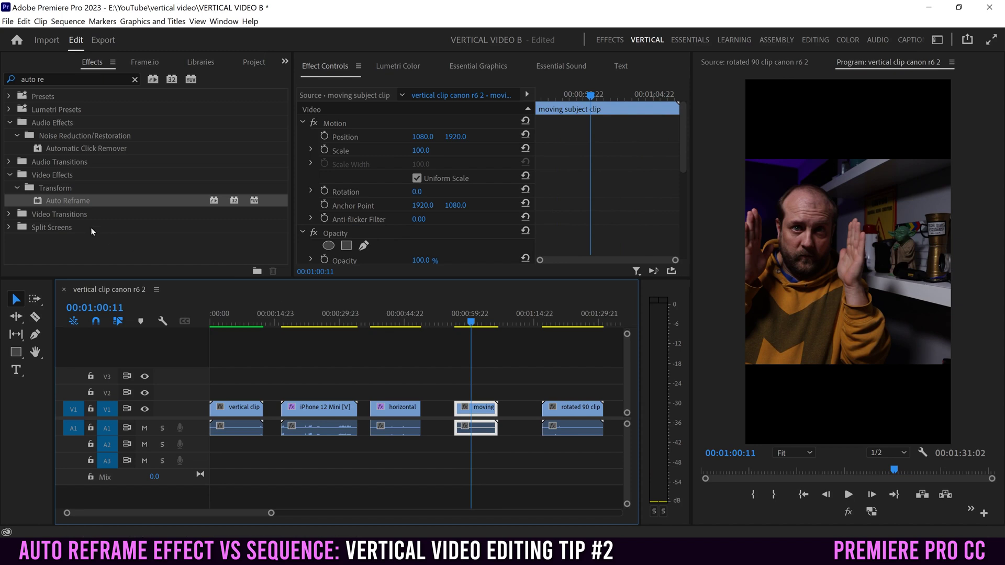
{"action": "left_click_drag", "start_coordinate": [37, 204], "coordinate": [481, 415]}
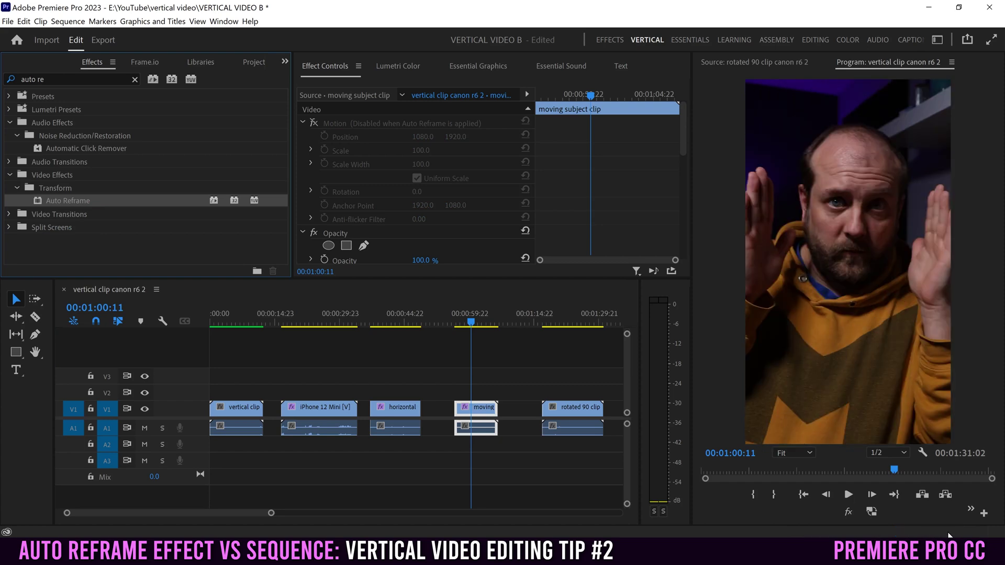
{"action": "left_click_drag", "start_coordinate": [458, 322], "coordinate": [461, 321]}
{"action": "key", "text": "space"}
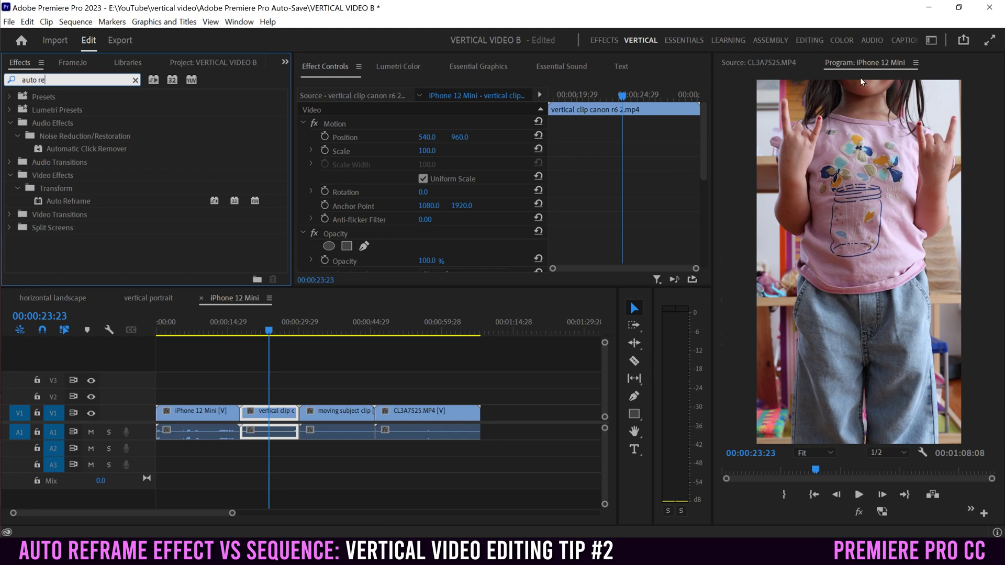
- Drop Auto Reframe on the vertical clip, then on CL3A7525 after selecting the sequence's clips
{"action": "left_click_drag", "start_coordinate": [54, 202], "coordinate": [269, 415]}
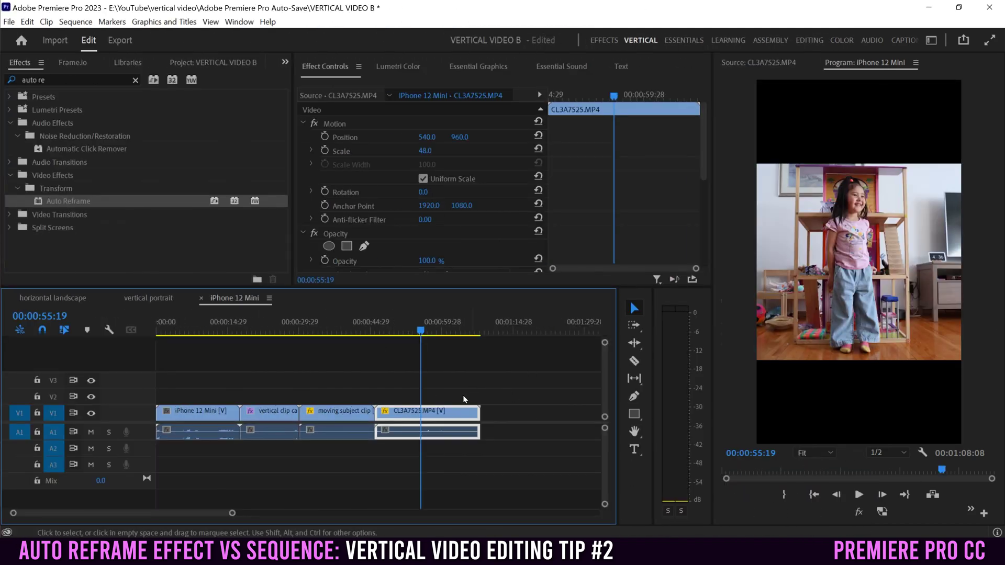
{"action": "left_click_drag", "start_coordinate": [507, 379], "coordinate": [185, 421]}
{"action": "left_click_drag", "start_coordinate": [40, 203], "coordinate": [397, 411]}
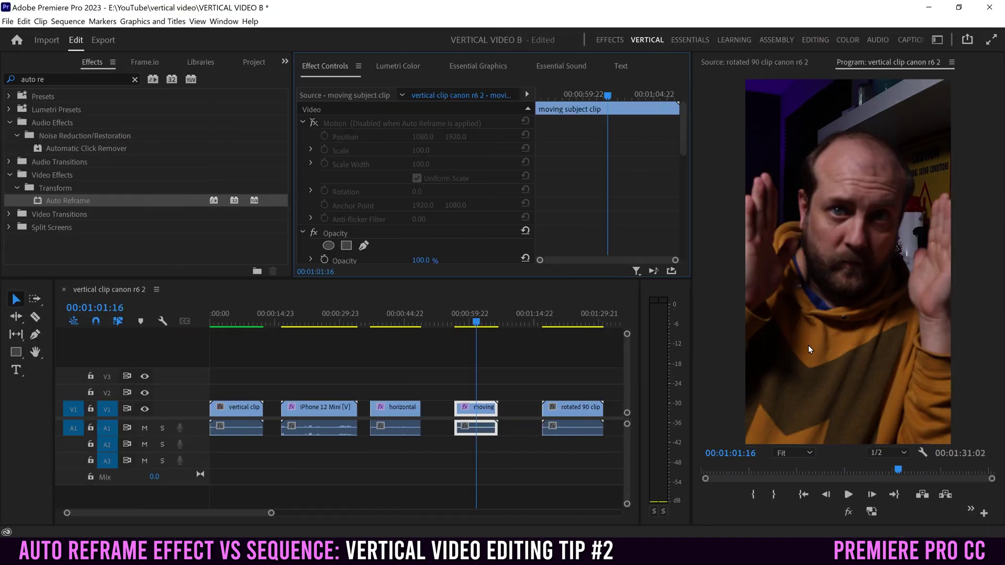
- Apply Auto Reframe to the rotated 90 clip, then undo it to remove the effect
{"action": "left_click", "coordinate": [563, 313]}
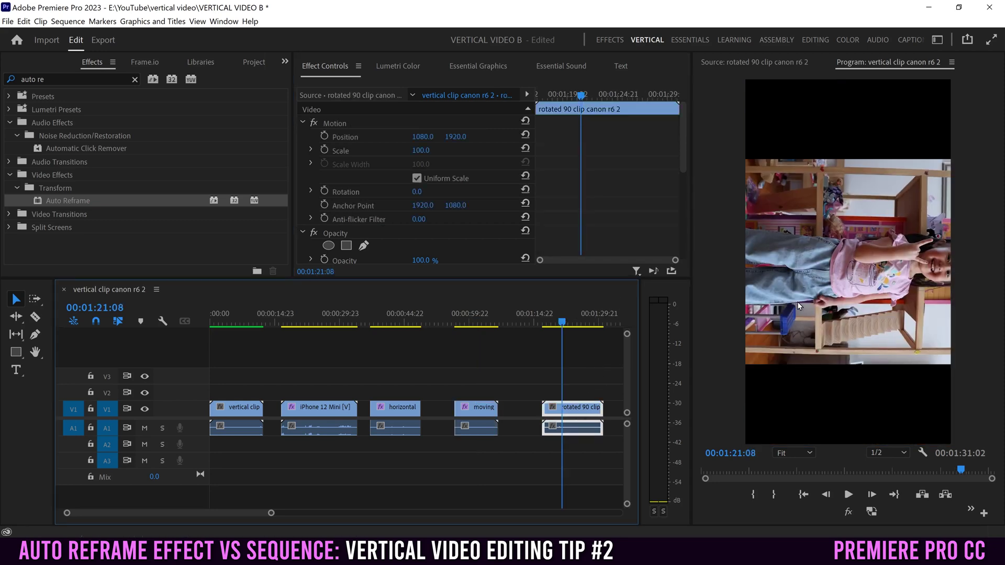
{"action": "left_click_drag", "start_coordinate": [46, 204], "coordinate": [584, 409]}
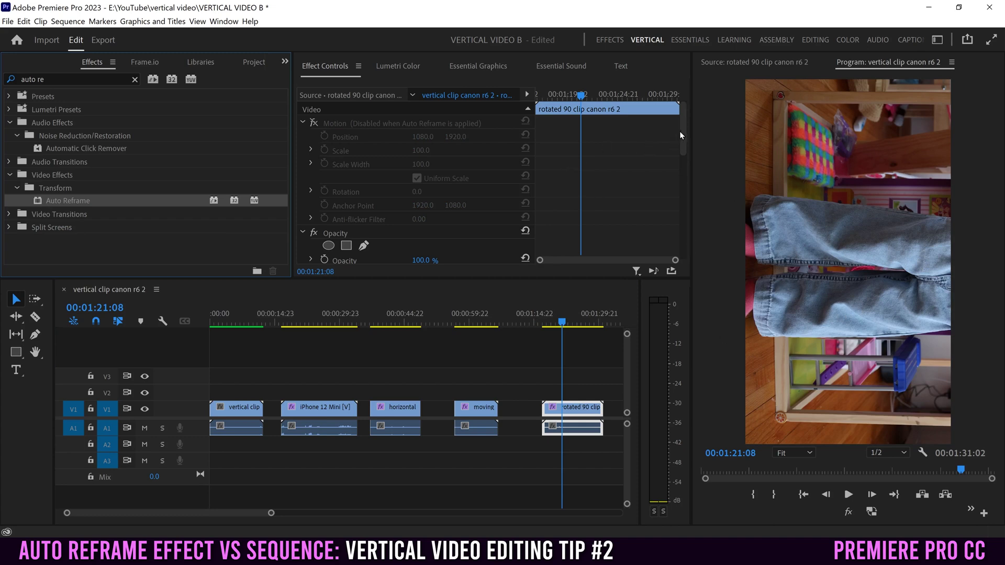
{"action": "left_click_drag", "start_coordinate": [681, 134], "coordinate": [675, 207]}
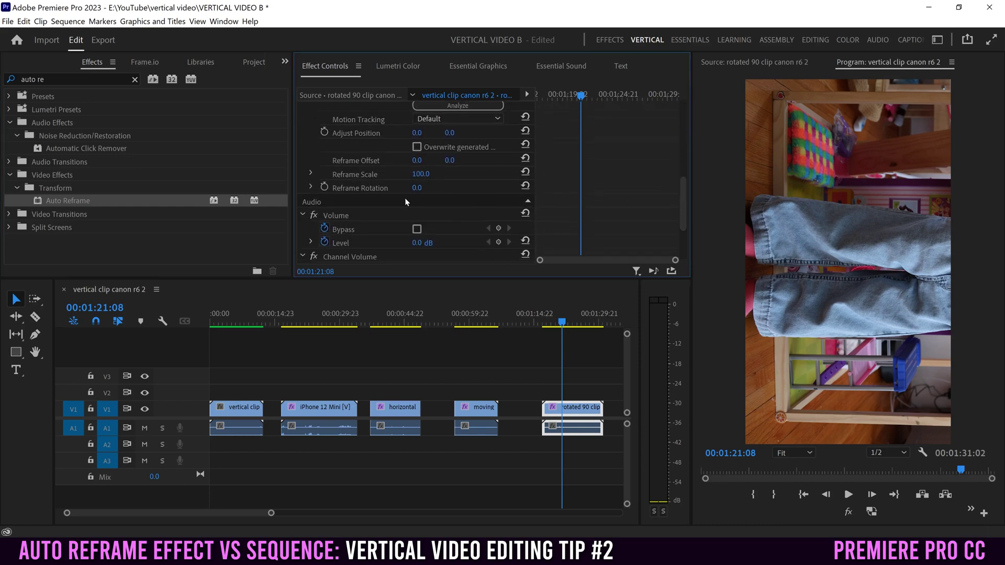
{"action": "left_click_drag", "start_coordinate": [686, 215], "coordinate": [686, 136]}
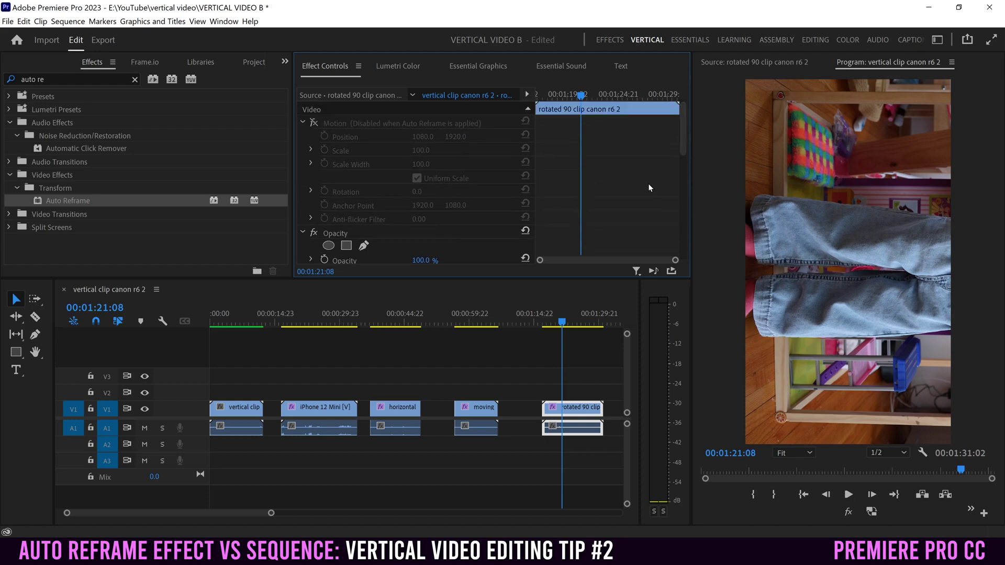
{"action": "key", "text": "ctrl+z"}
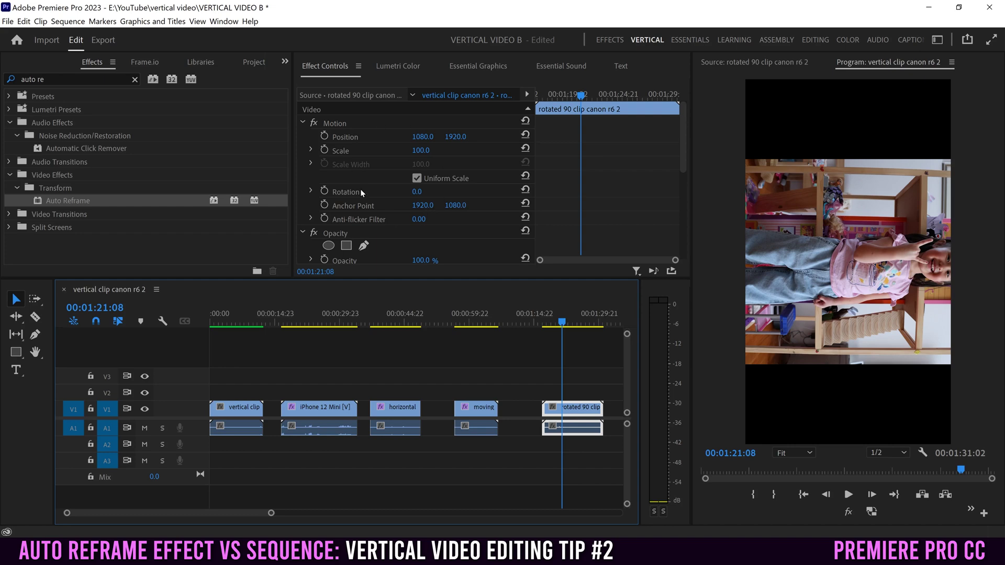
- Set the rotated 90 clip's Motion Rotation to -90°
{"action": "left_click", "coordinate": [418, 191]}
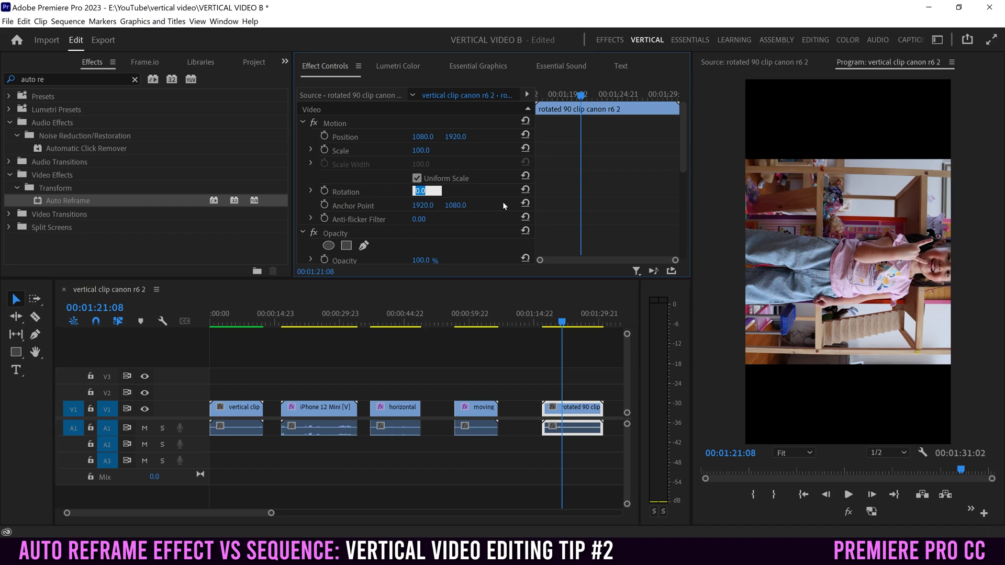
{"action": "type", "text": "-90"}
{"action": "key", "text": "Return"}
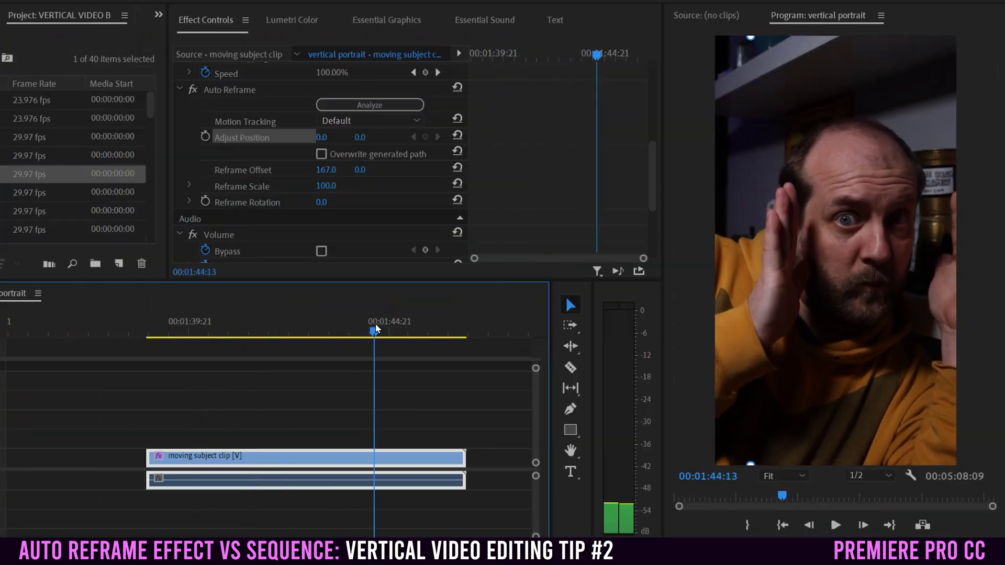
- Replay the reframed section from 00:01:40:05 and keep Default motion tracking
{"action": "left_click", "coordinate": [259, 330]}
{"action": "left_click", "coordinate": [201, 331]}
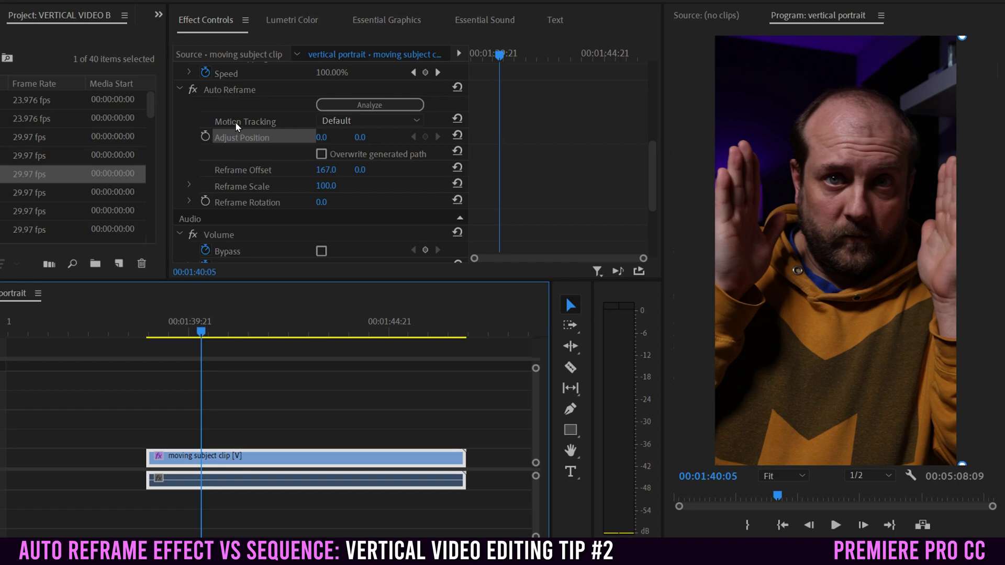
{"action": "left_click", "coordinate": [355, 122]}
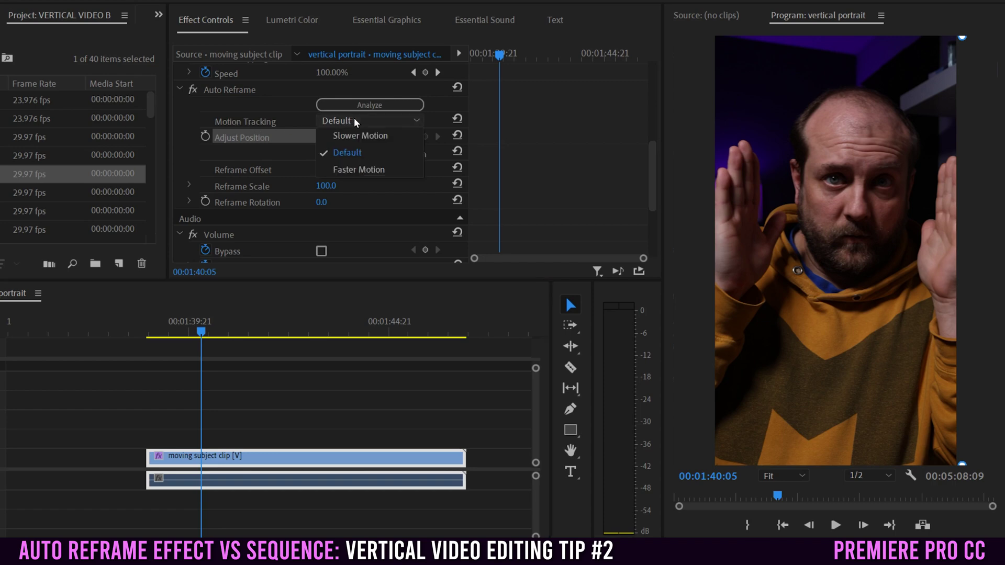
{"action": "left_click", "coordinate": [374, 154]}
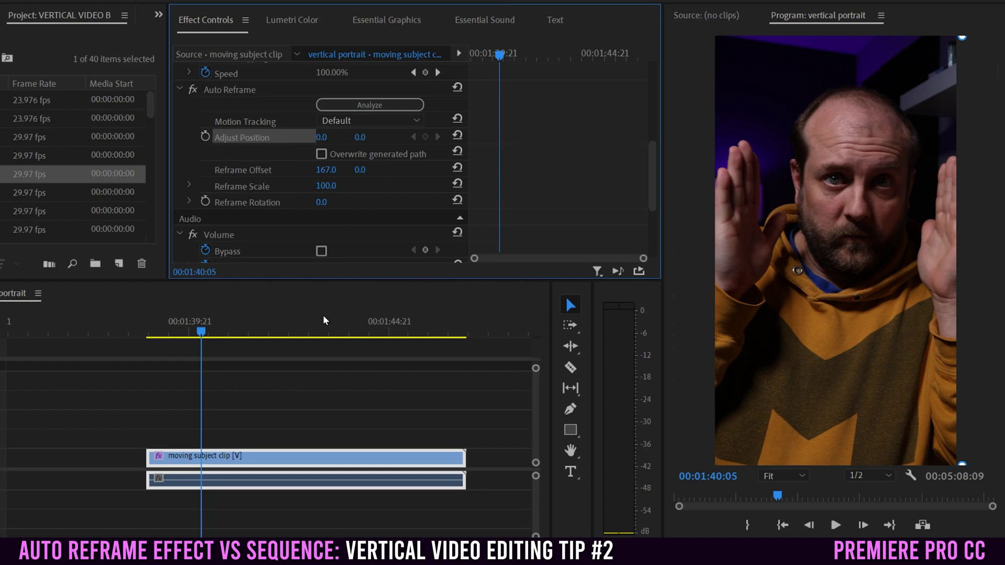
- Keyframe a sideways Adjust Position shift at 00:01:41:23, preview it, then return it to 0
{"action": "left_click_drag", "start_coordinate": [203, 331], "coordinate": [296, 330]}
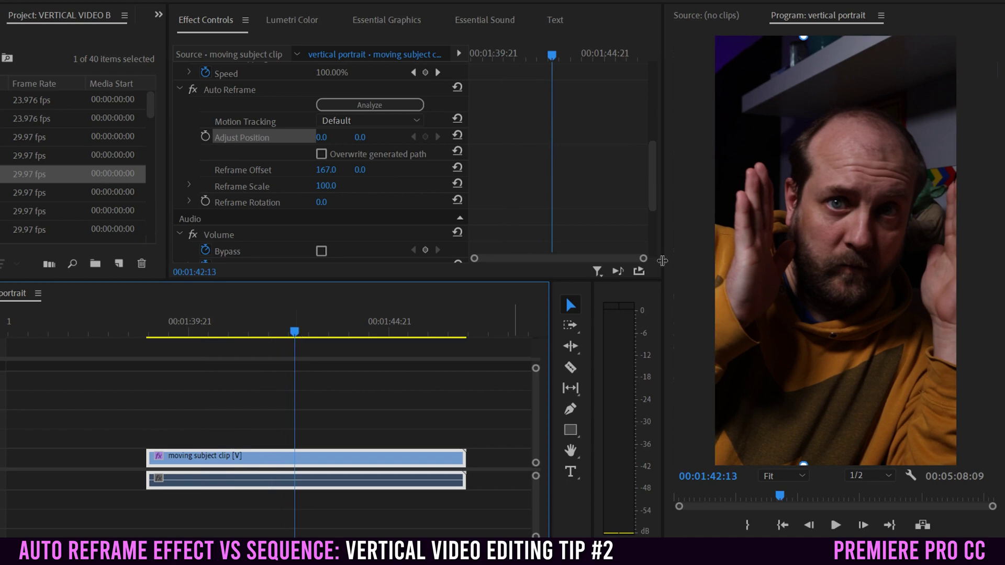
{"action": "left_click", "coordinate": [206, 137]}
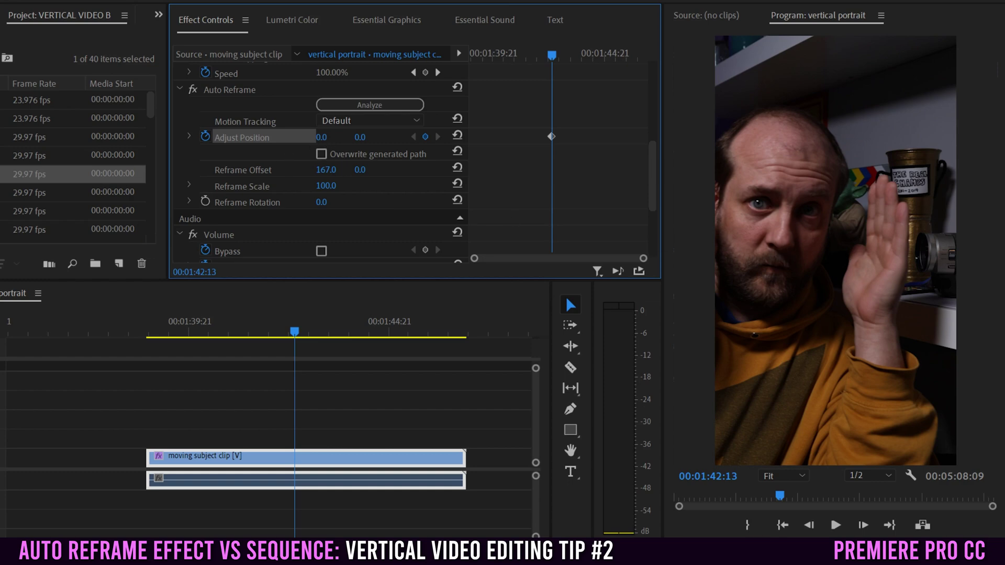
{"action": "left_click_drag", "start_coordinate": [322, 138], "coordinate": [450, 137]}
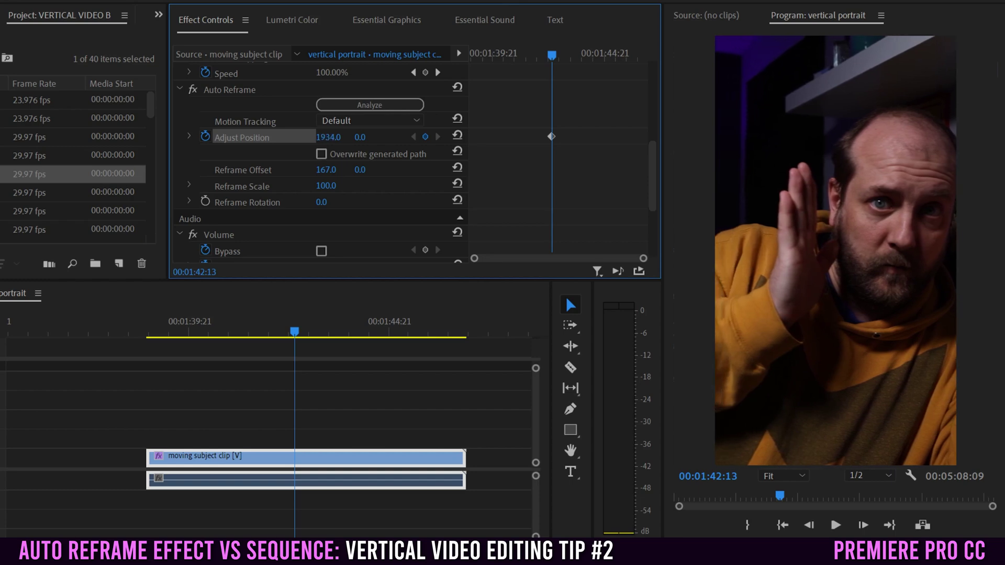
{"action": "left_click", "coordinate": [158, 334]}
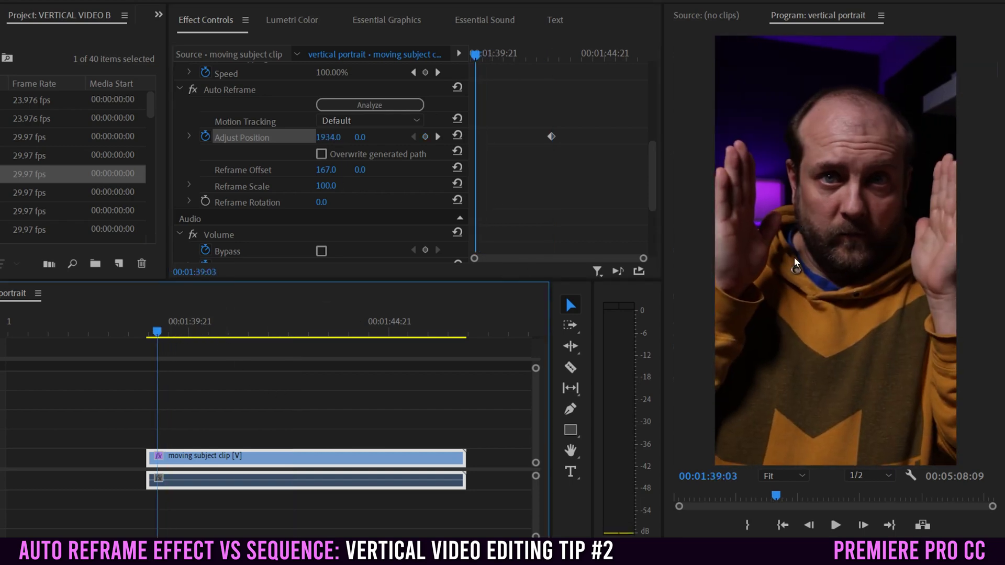
{"action": "left_click", "coordinate": [835, 525]}
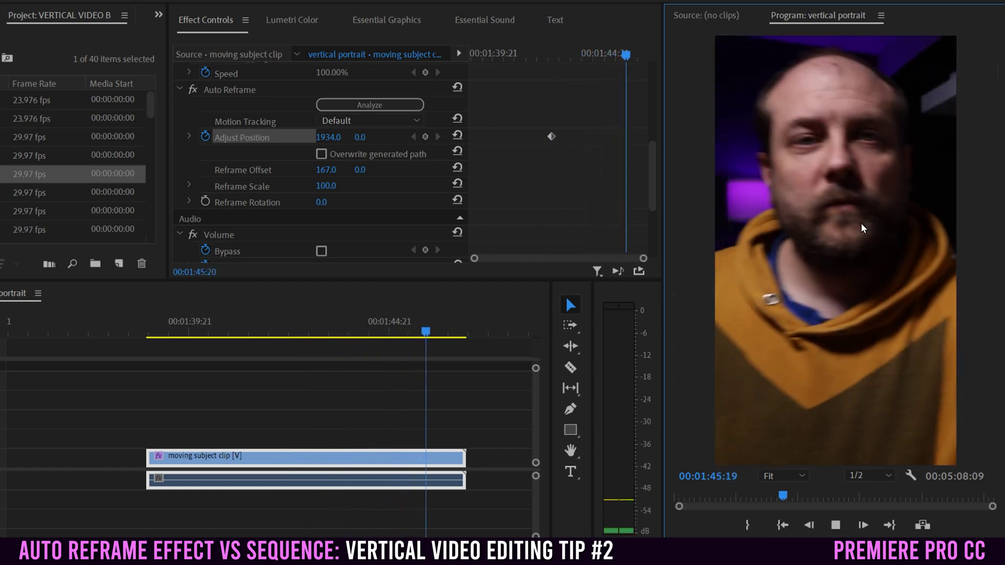
{"action": "left_click", "coordinate": [370, 332]}
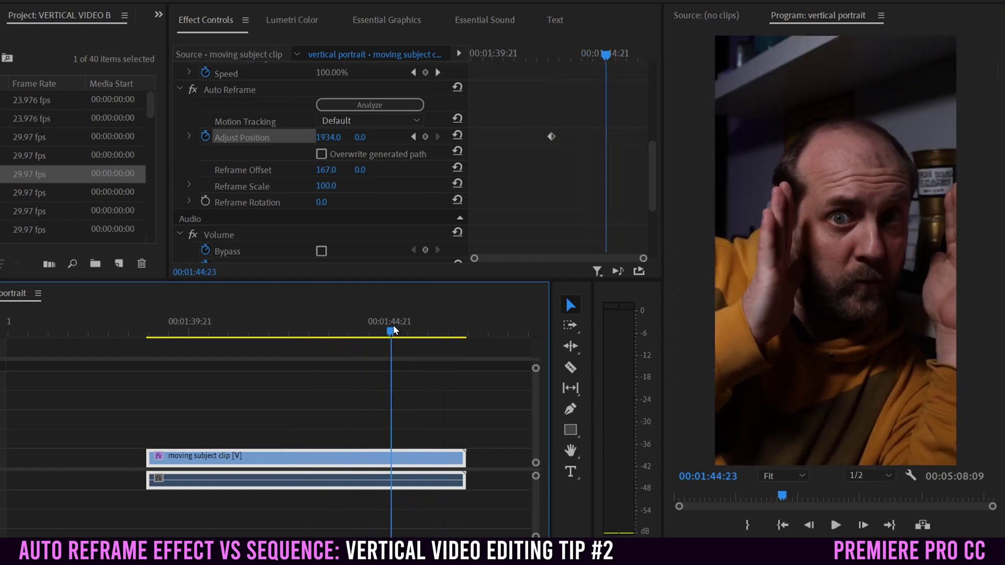
{"action": "left_click", "coordinate": [336, 158]}
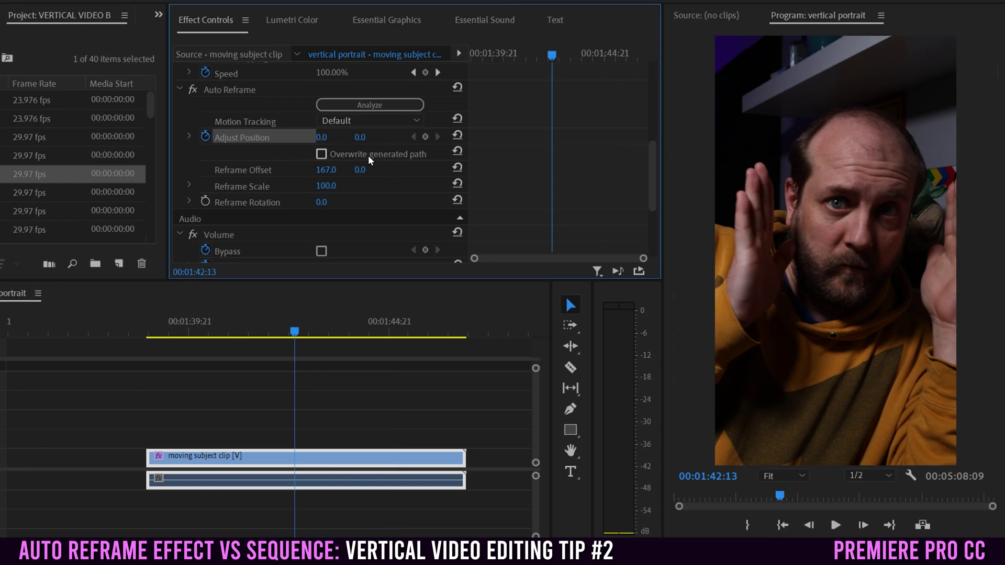
- Enable Overwrite generated path and re-centre the subject at one keyframe with Adjust Position 740.4
{"action": "left_click", "coordinate": [322, 154]}
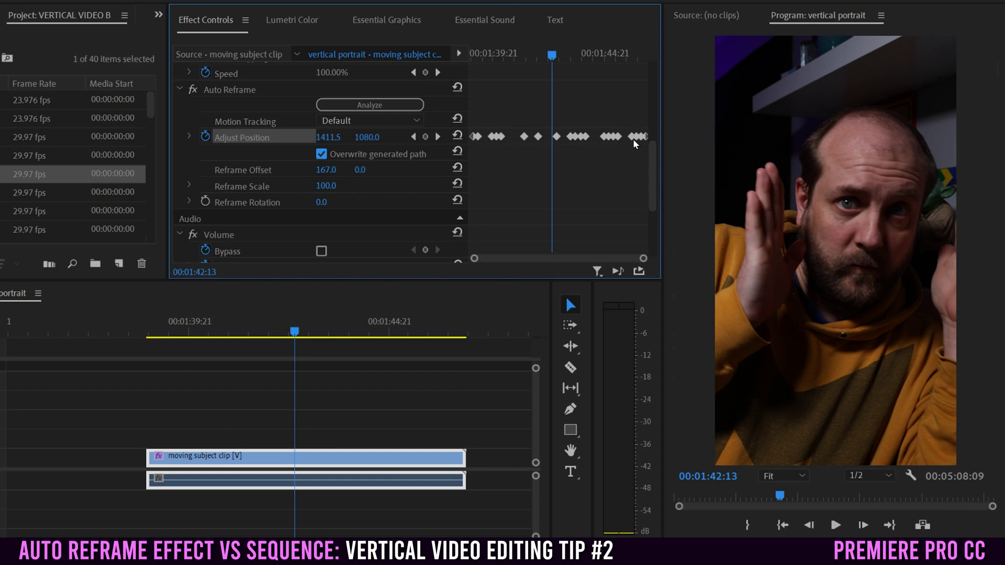
{"action": "left_click_drag", "start_coordinate": [552, 55], "coordinate": [557, 55]}
{"action": "left_click", "coordinate": [413, 137]}
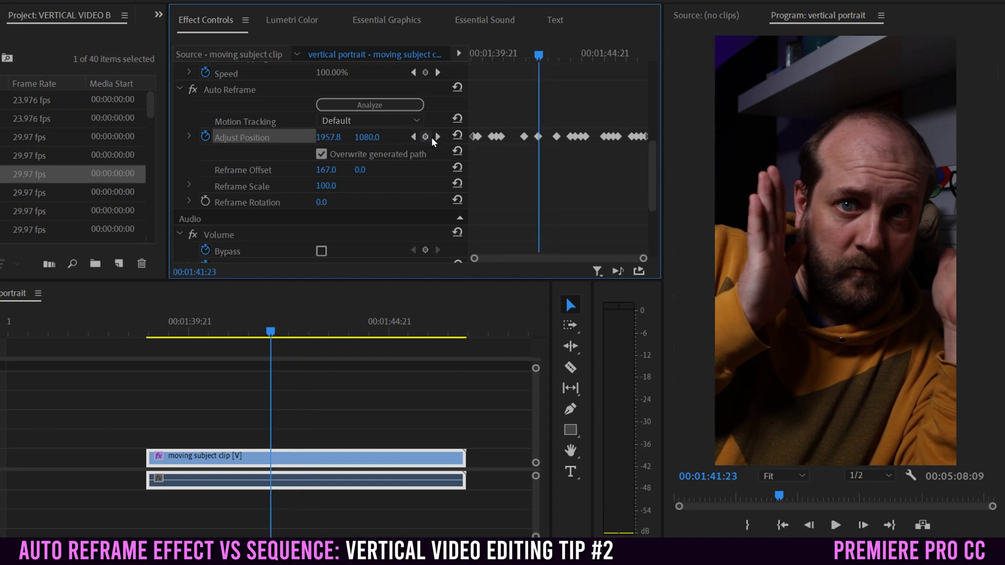
{"action": "left_click", "coordinate": [438, 137]}
{"action": "left_click", "coordinate": [413, 137]}
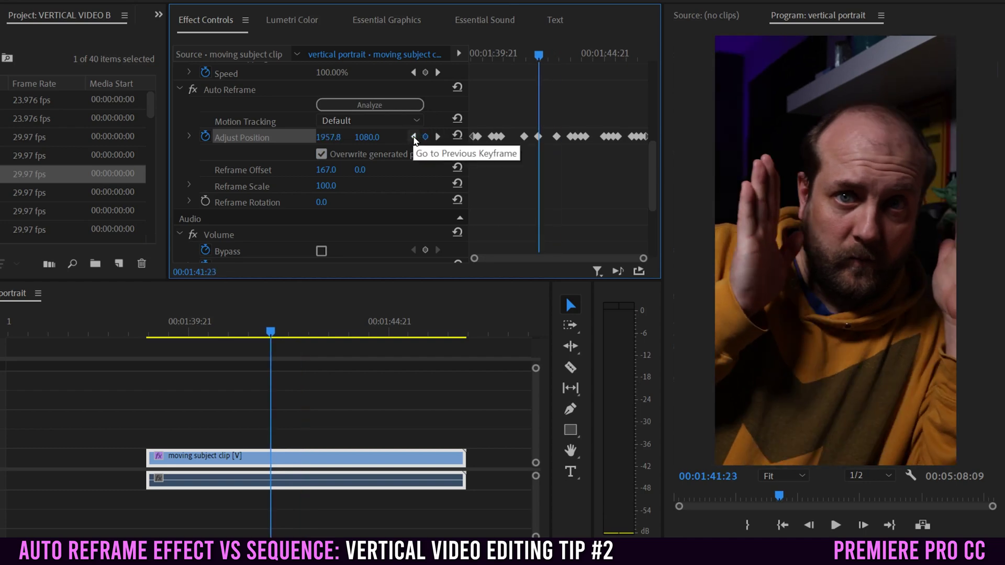
{"action": "left_click", "coordinate": [438, 137]}
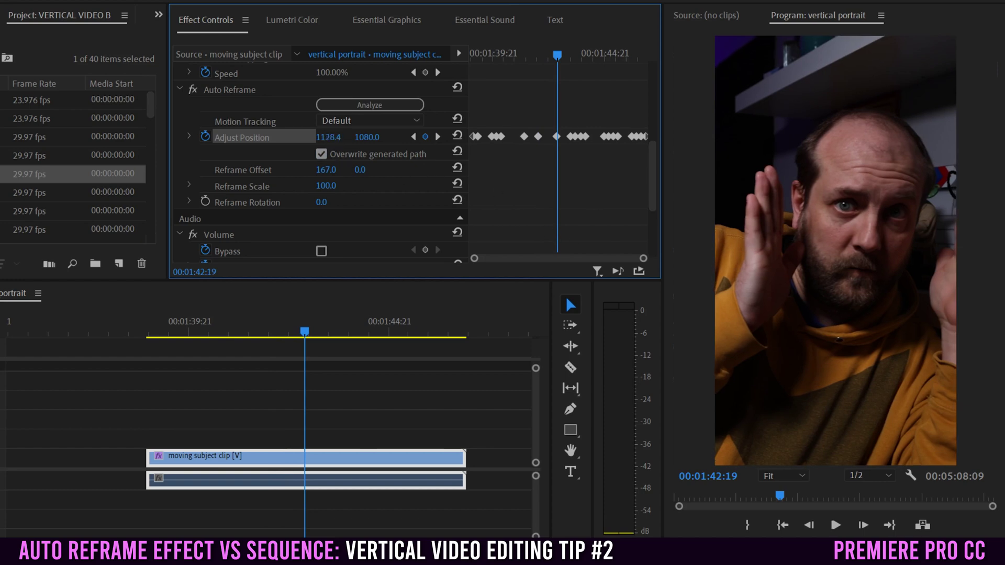
{"action": "left_click_drag", "start_coordinate": [328, 137], "coordinate": [288, 137]}
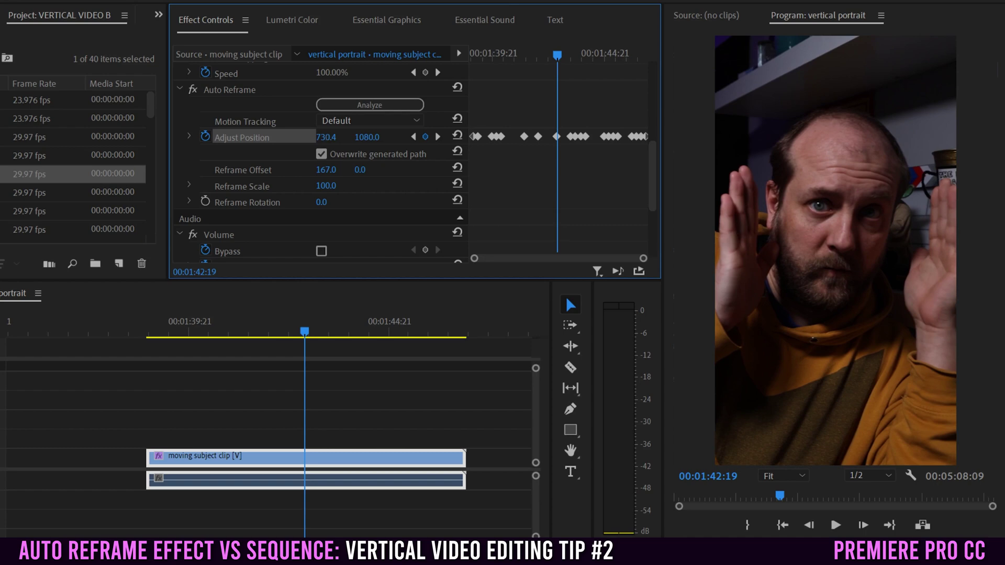
- Play back the edited reframe from 00:01:41:20, then scrub back to 00:01:39:18
{"action": "left_click", "coordinate": [539, 54]}
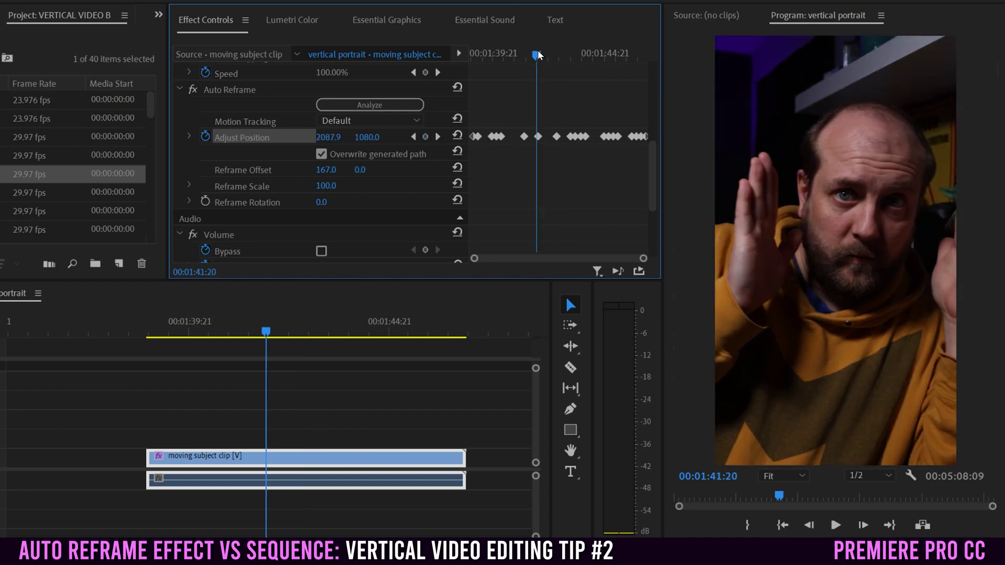
{"action": "left_click", "coordinate": [836, 525]}
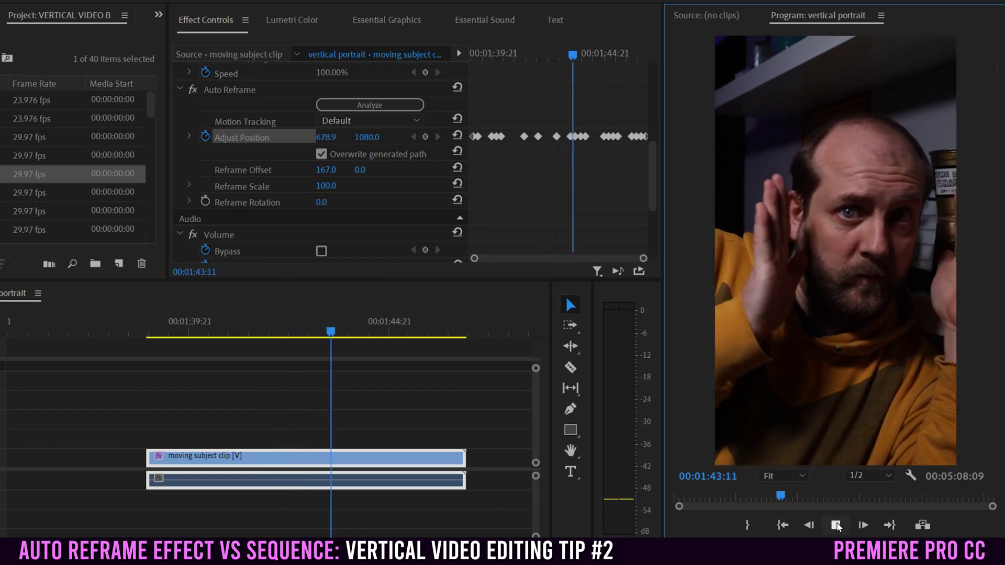
{"action": "key", "text": "space"}
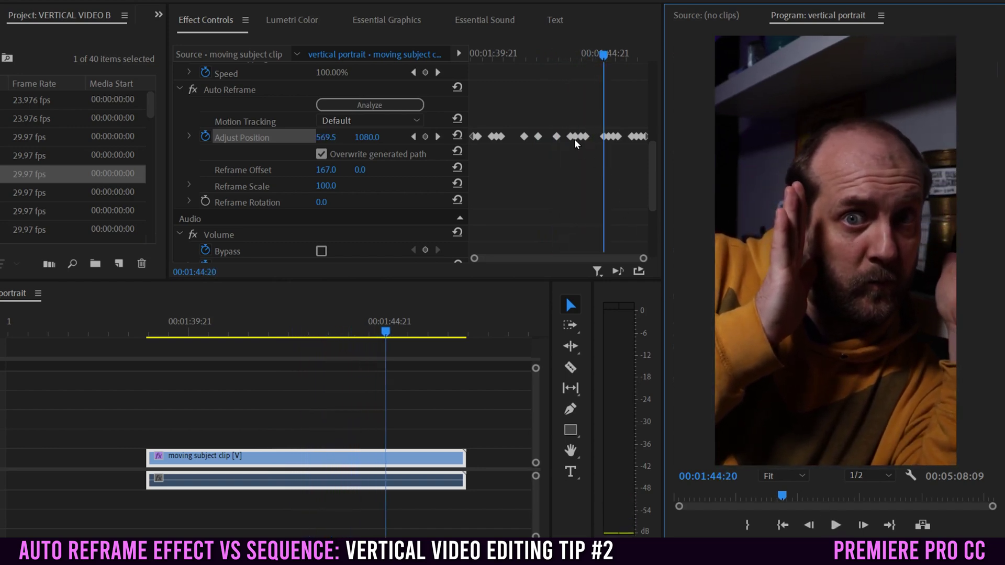
{"action": "left_click_drag", "start_coordinate": [582, 55], "coordinate": [512, 57]}
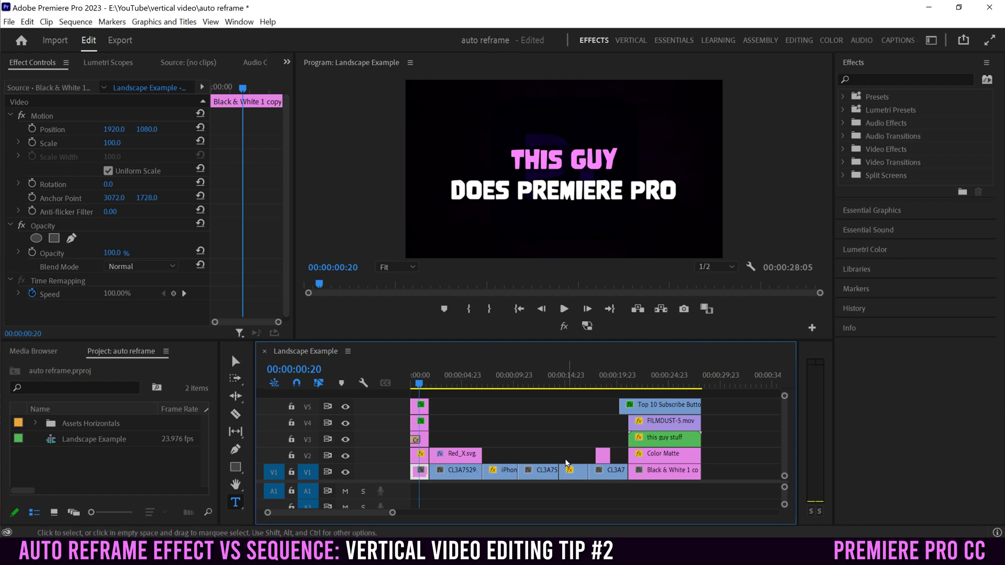
- Play the Landscape Example sequence to 00:00:24:11, then move to the girl clip at 00:00:07:16
{"action": "left_click", "coordinate": [564, 309]}
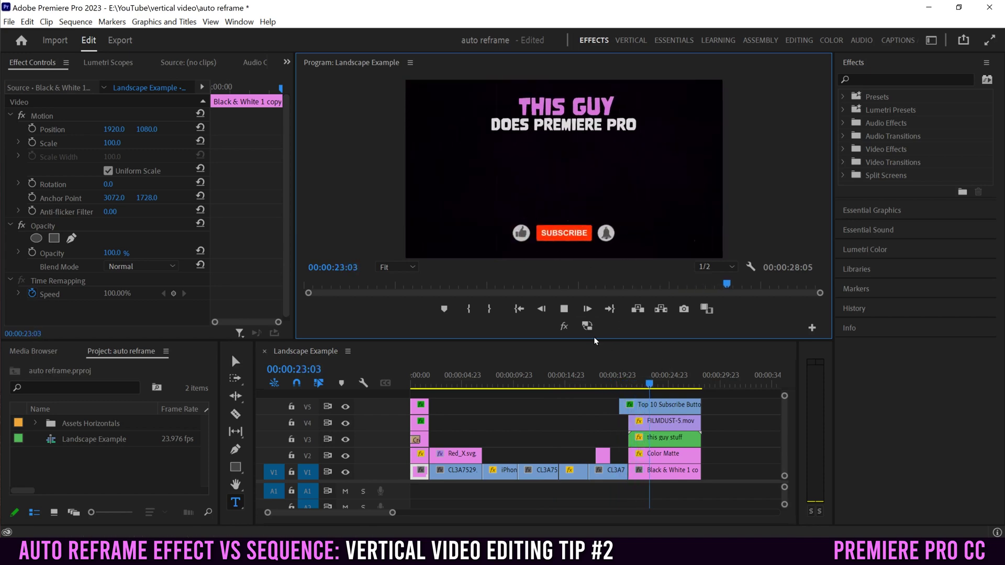
{"action": "left_click", "coordinate": [564, 309]}
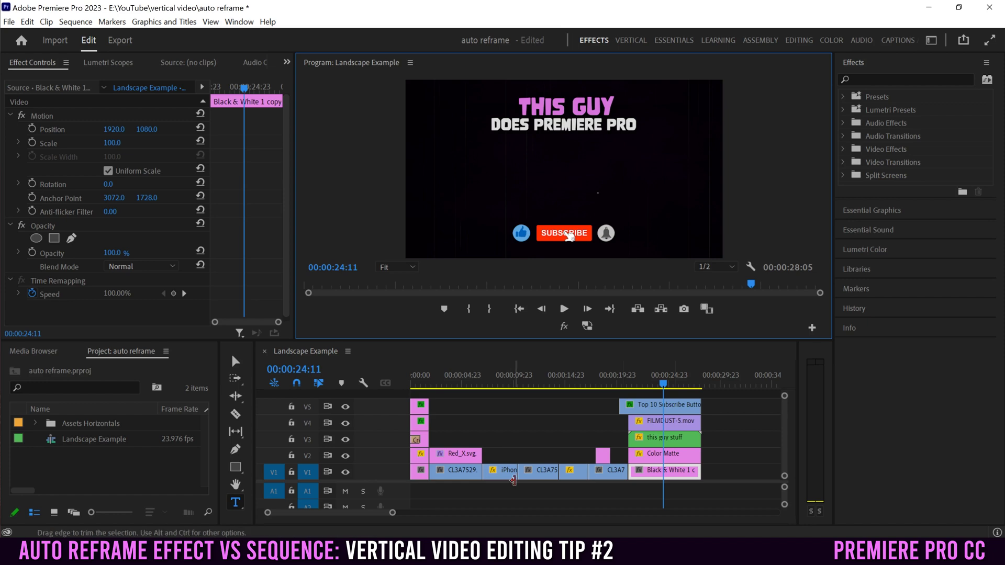
{"action": "left_click", "coordinate": [490, 380]}
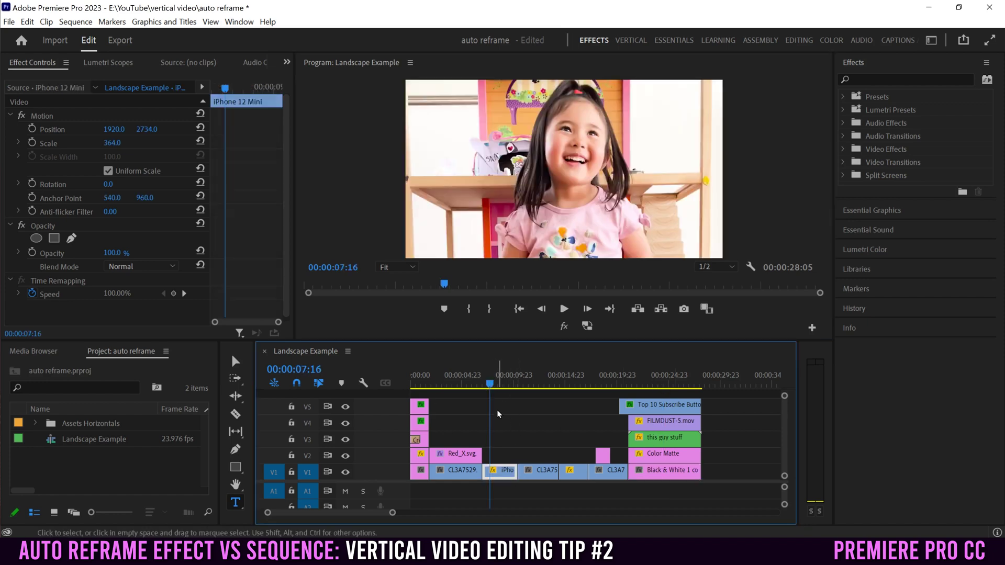
{"action": "left_click", "coordinate": [75, 23]}
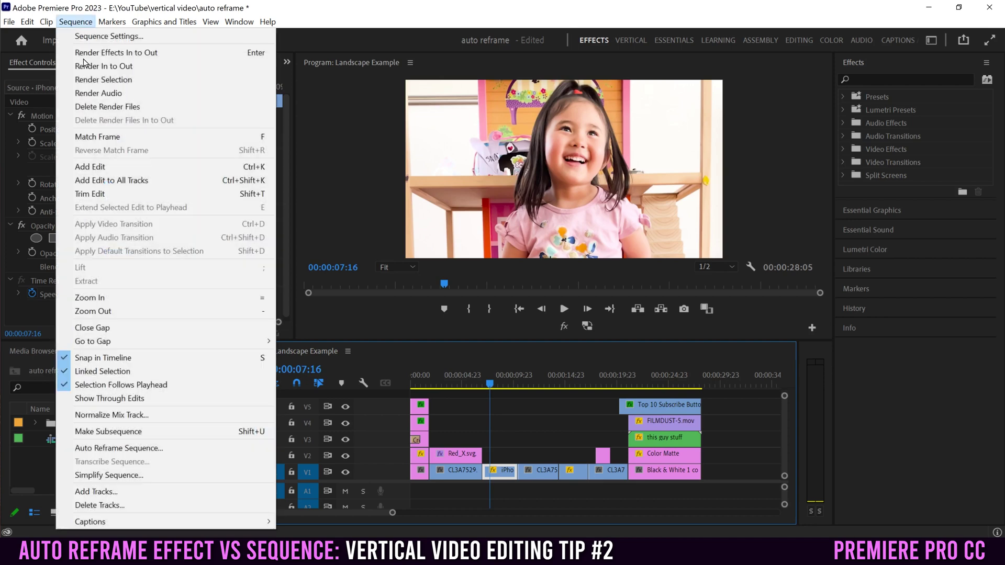
- Create an auto-reframed copy with Target Aspect Ratio Vertical 9:16 and Default motion tracking
{"action": "left_click", "coordinate": [126, 452]}
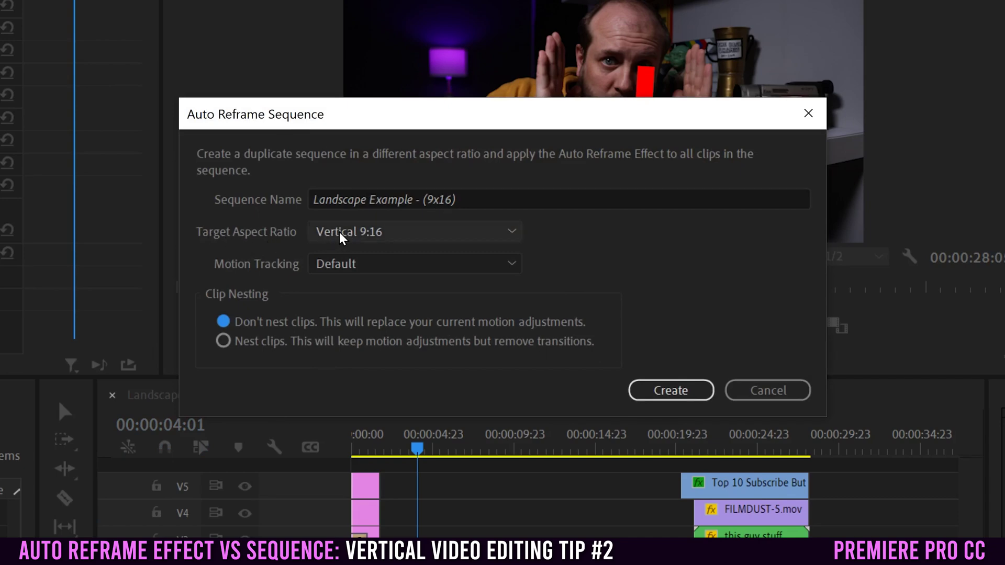
{"action": "left_click", "coordinate": [494, 233]}
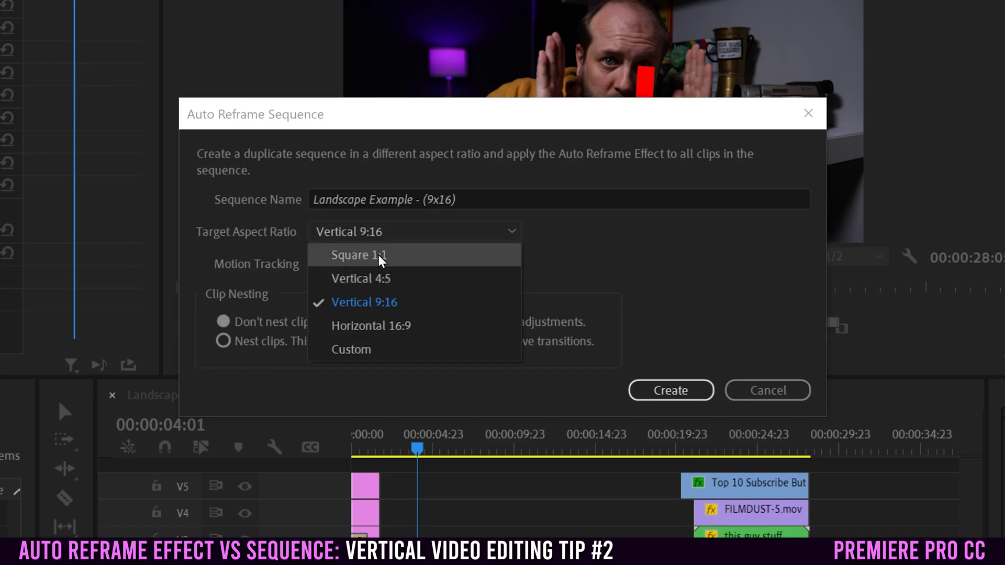
{"action": "left_click", "coordinate": [355, 303]}
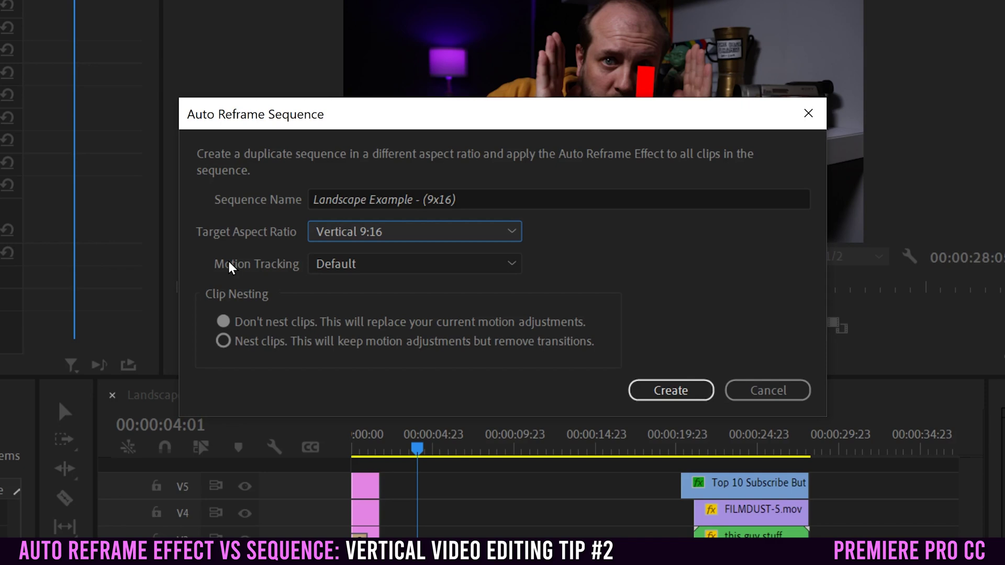
{"action": "left_click", "coordinate": [400, 266]}
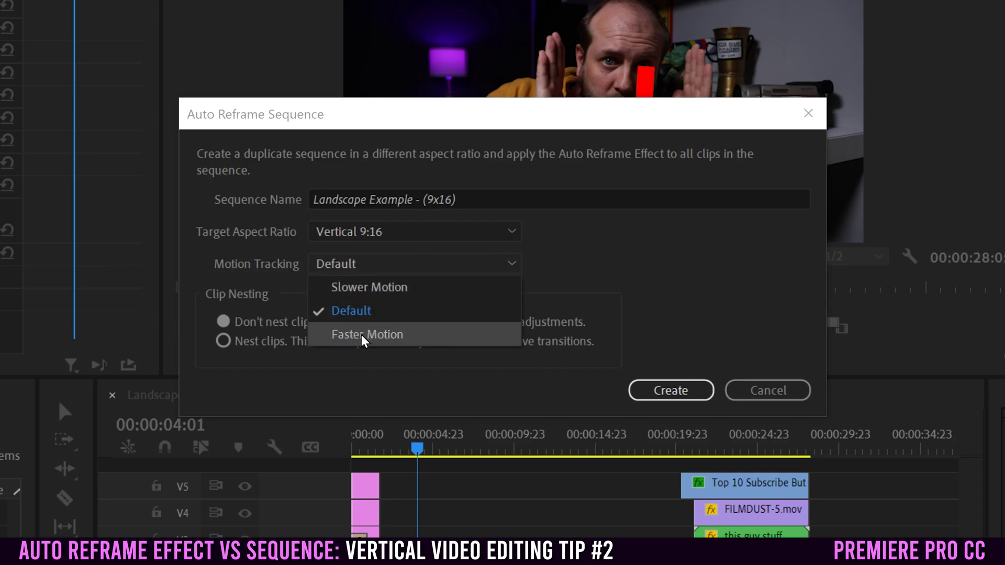
{"action": "left_click", "coordinate": [388, 316]}
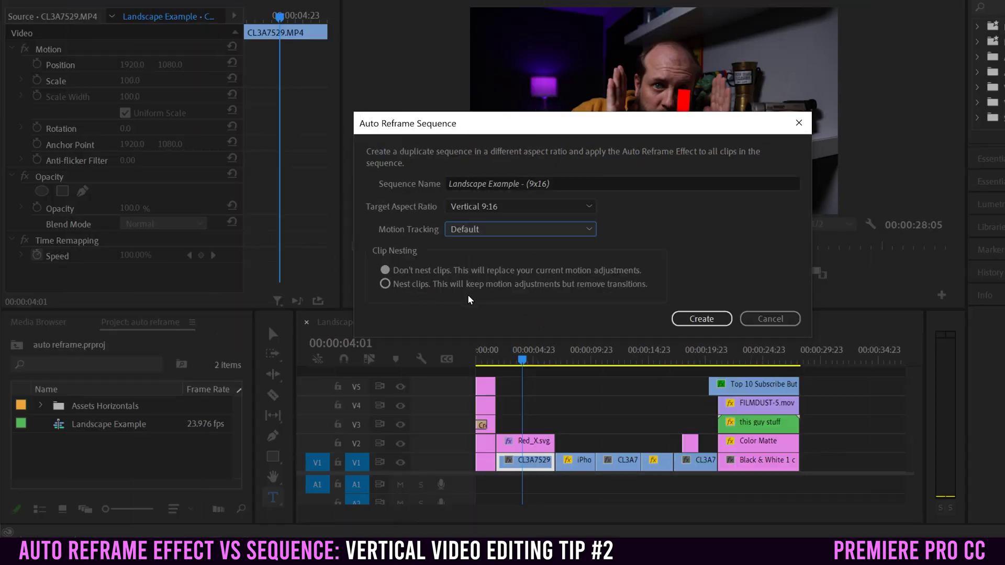
{"action": "left_click", "coordinate": [702, 319]}
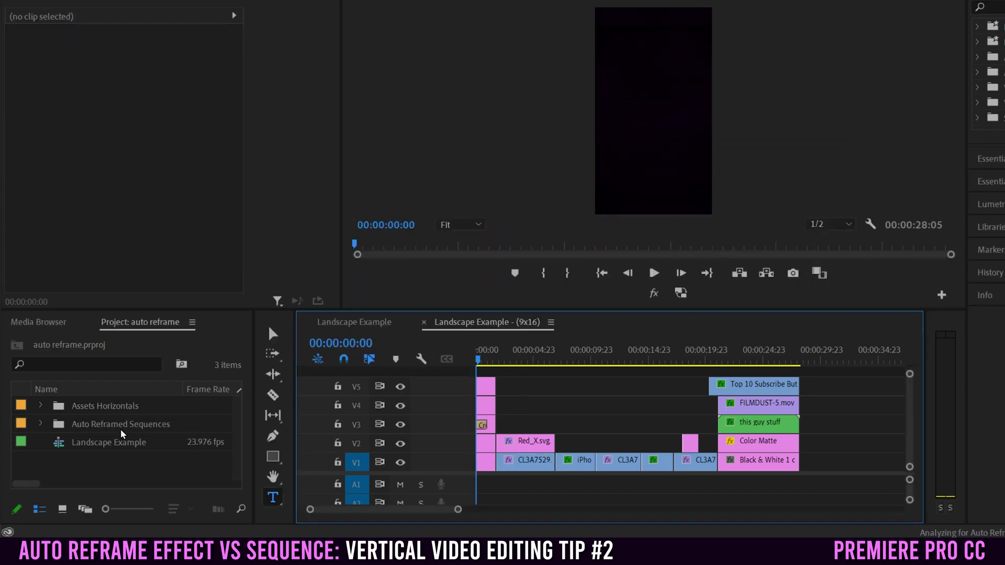
- Open the Landscape Example - (9x16) sequence from the Auto Reframed Sequences bin in the VERTICAL workspace
{"action": "left_click", "coordinate": [42, 424]}
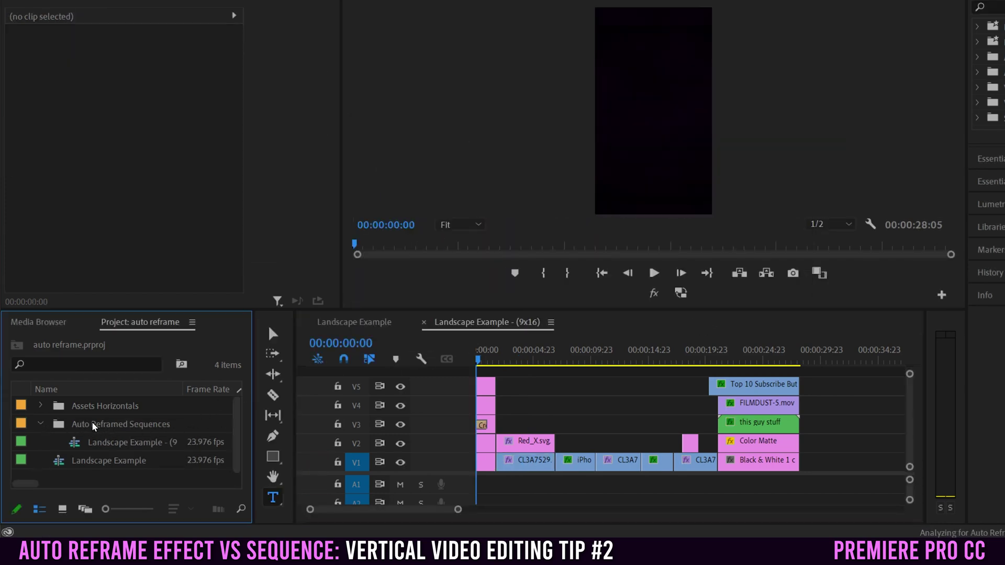
{"action": "left_click", "coordinate": [150, 427]}
{"action": "left_click", "coordinate": [99, 444]}
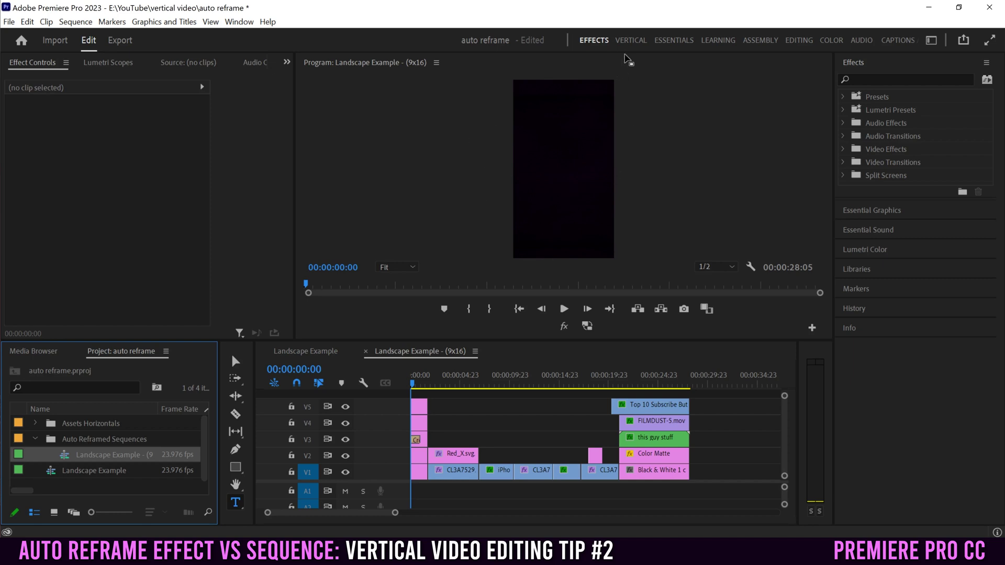
{"action": "left_click", "coordinate": [629, 41]}
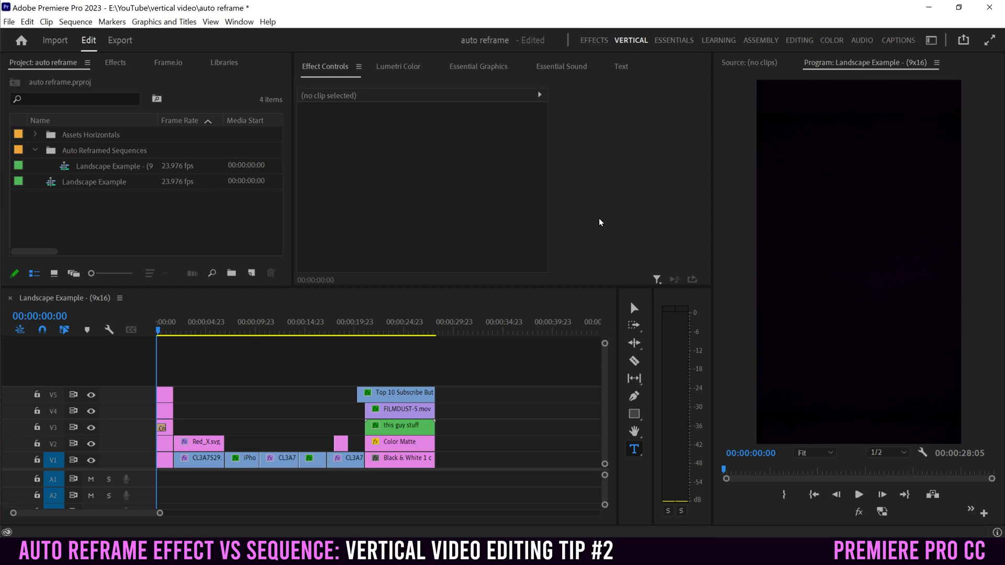
- Play the vertical sequence and inspect the CL3A7529 clip's settings on V1
{"action": "left_click", "coordinate": [858, 495]}
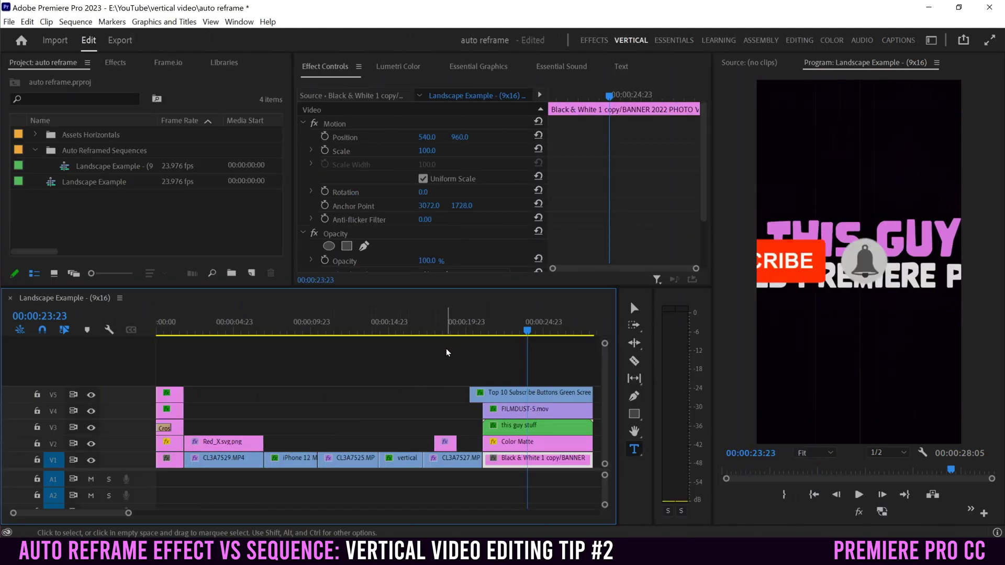
{"action": "left_click", "coordinate": [223, 322]}
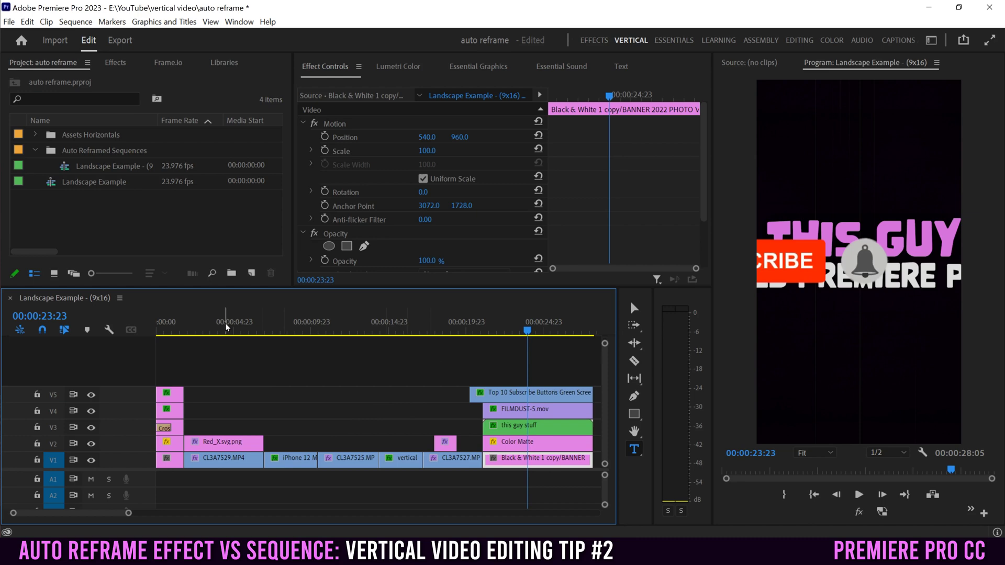
{"action": "left_click", "coordinate": [225, 459]}
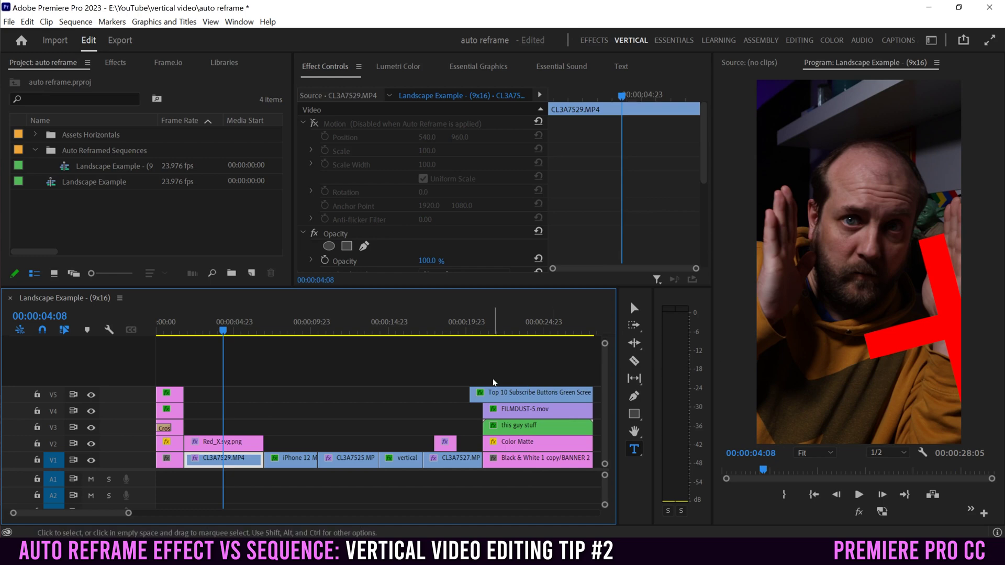
- Inspect the iPhone 12, CL3A7525, vertical and sideways CL3A7527 clips in turn
{"action": "left_click", "coordinate": [287, 329]}
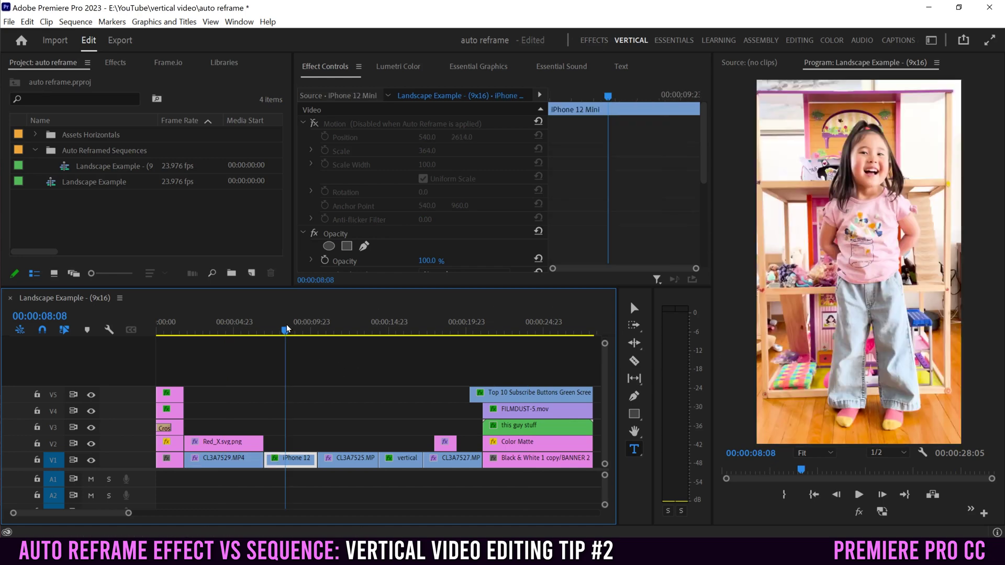
{"action": "left_click", "coordinate": [352, 328]}
{"action": "left_click", "coordinate": [399, 331]}
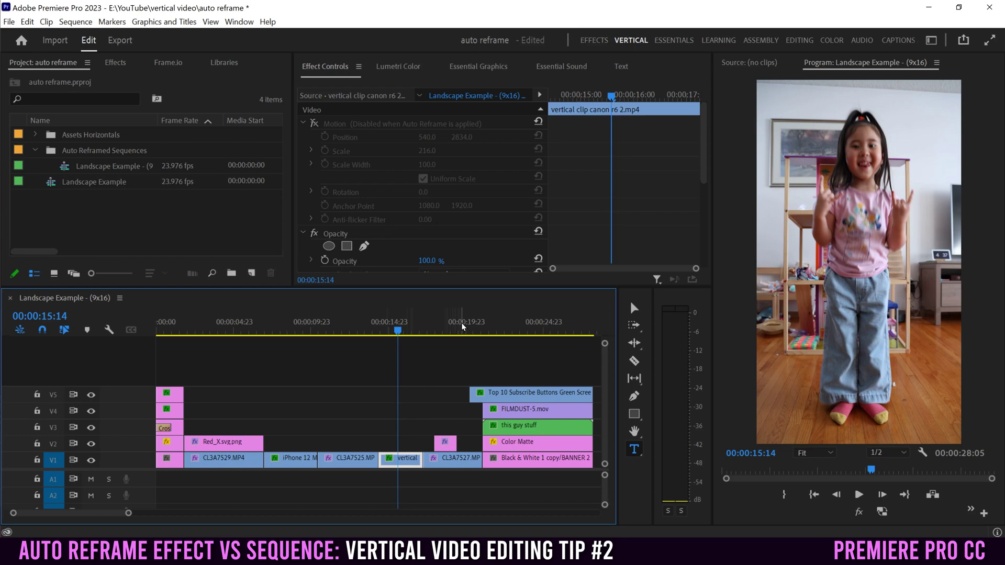
{"action": "left_click", "coordinate": [462, 327]}
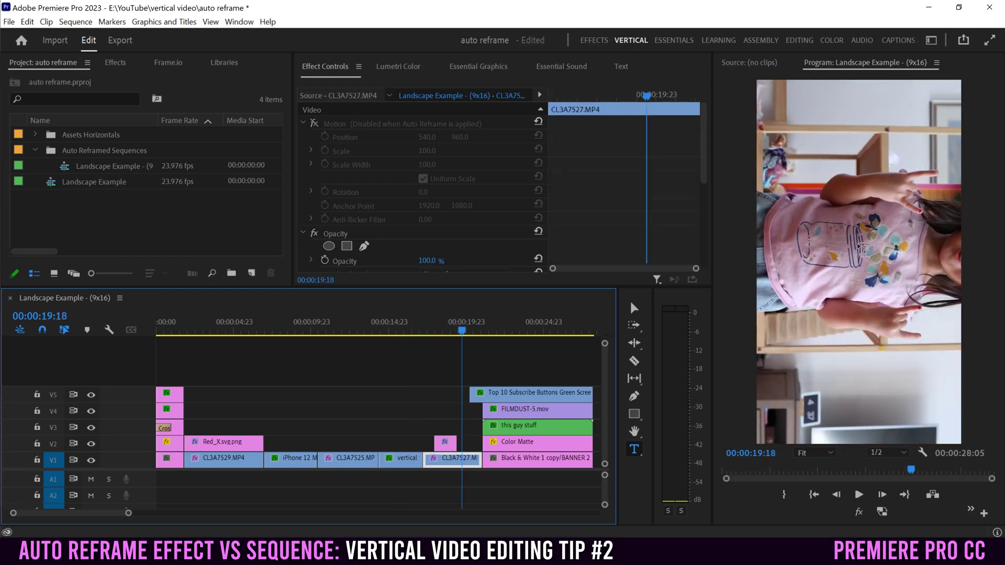
- Delete the Auto Reframe effect from the CL3A7527 clip
{"action": "left_click", "coordinate": [715, 197]}
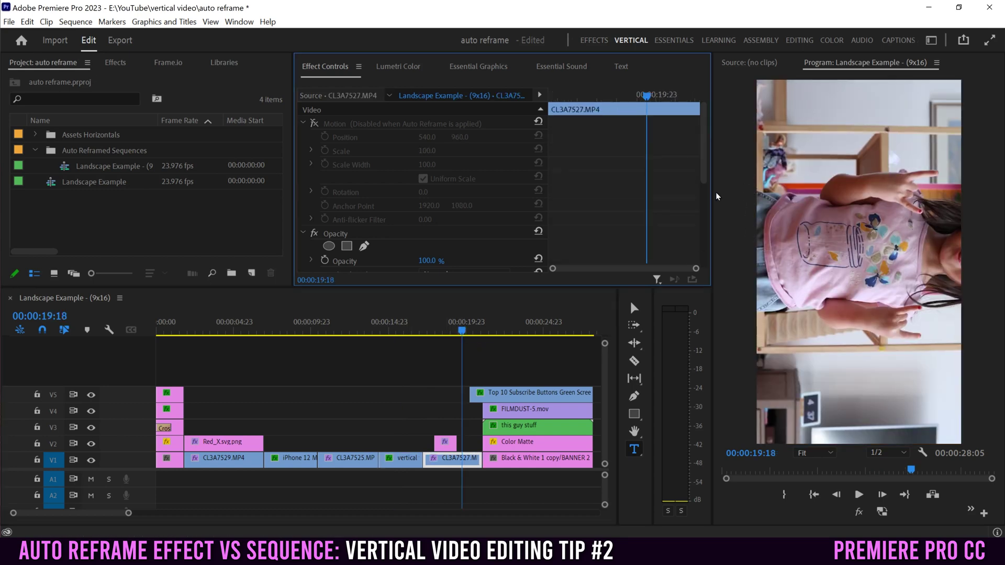
{"action": "scroll", "coordinate": [425, 168], "scroll_direction": "down", "scroll_amount": 8}
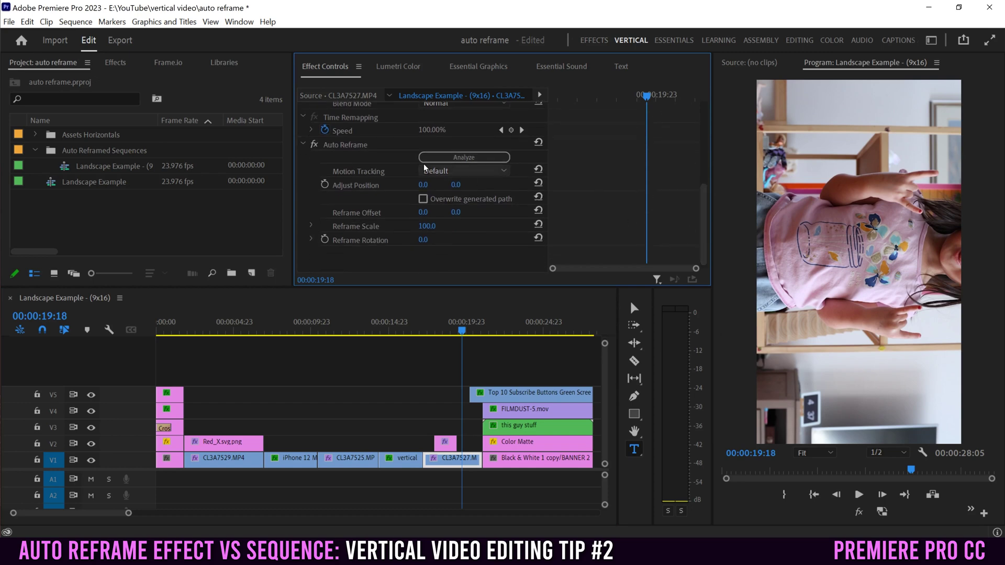
{"action": "left_click", "coordinate": [349, 145]}
{"action": "key", "text": "Delete"}
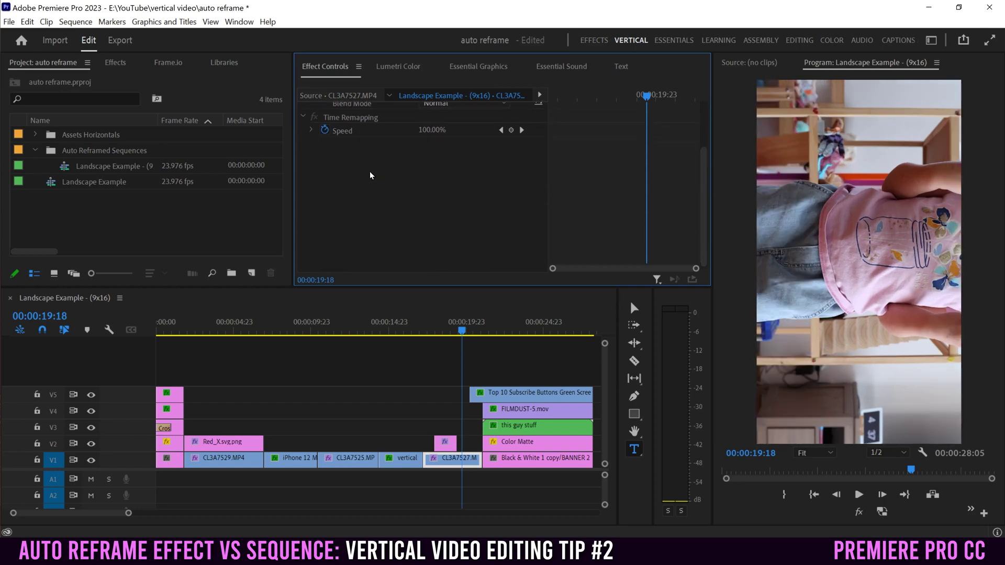
- Set CL3A7527's Rotation to -90 and Scale to 53, then review the framing
{"action": "scroll", "coordinate": [407, 187], "scroll_direction": "up", "scroll_amount": 5}
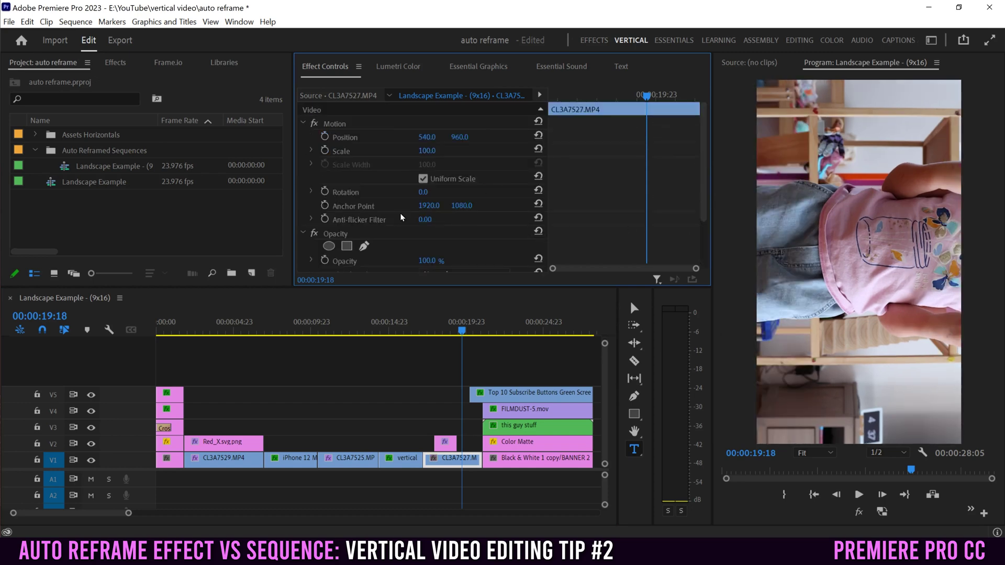
{"action": "left_click", "coordinate": [423, 192]}
{"action": "type", "text": "-90"}
{"action": "key", "text": "Return"}
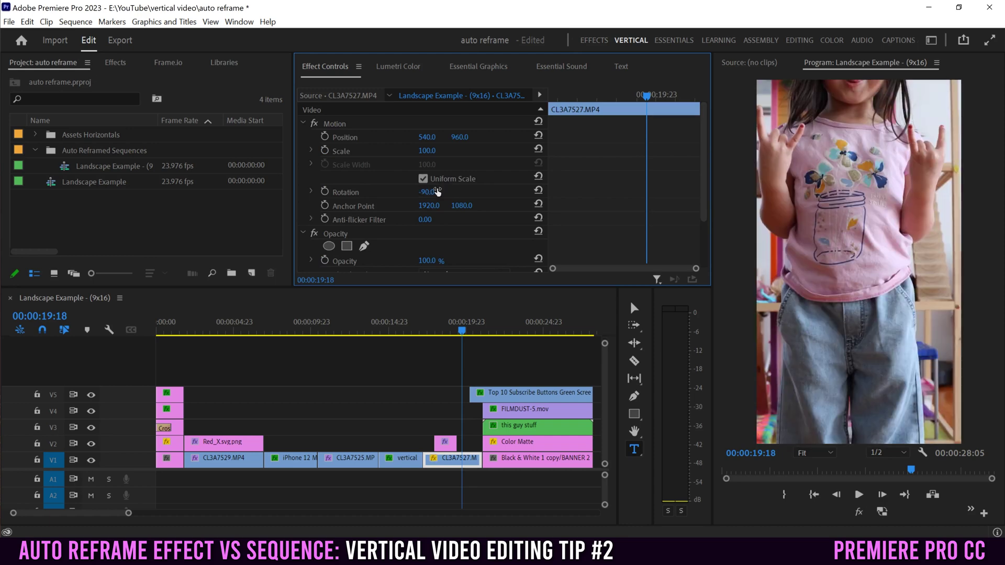
{"action": "left_click_drag", "start_coordinate": [429, 152], "coordinate": [405, 151]}
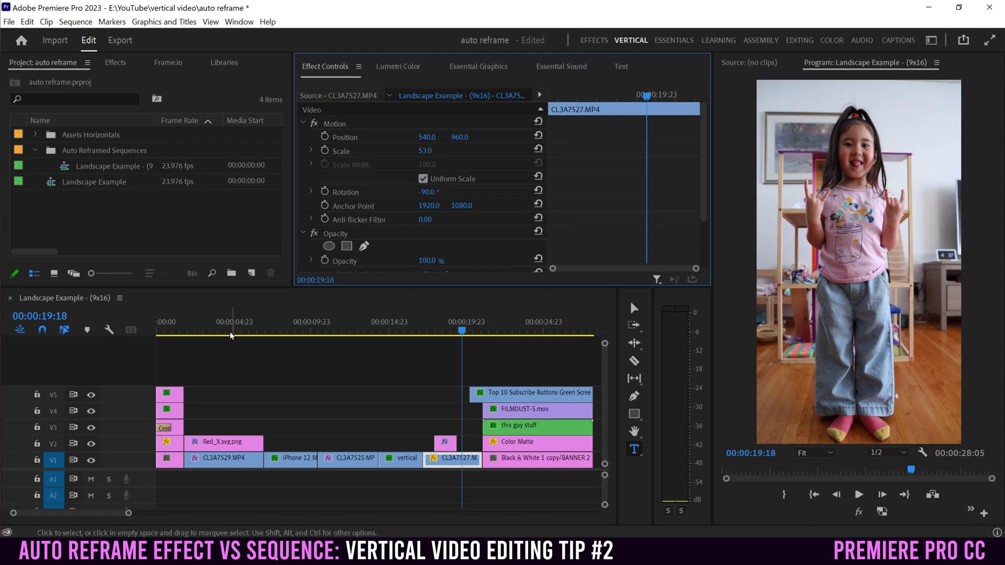
{"action": "left_click_drag", "start_coordinate": [224, 328], "coordinate": [409, 331]}
{"action": "left_click", "coordinate": [462, 329]}
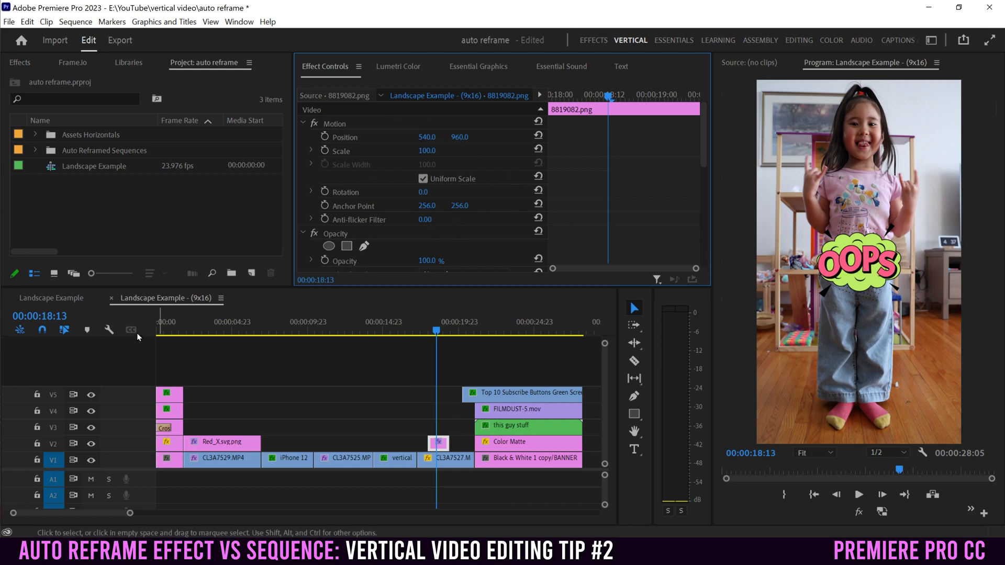
- Fetch the OOPS sticker from the Landscape Example sequence and return to the 9x16 sequence
{"action": "key", "text": "shift+t"}
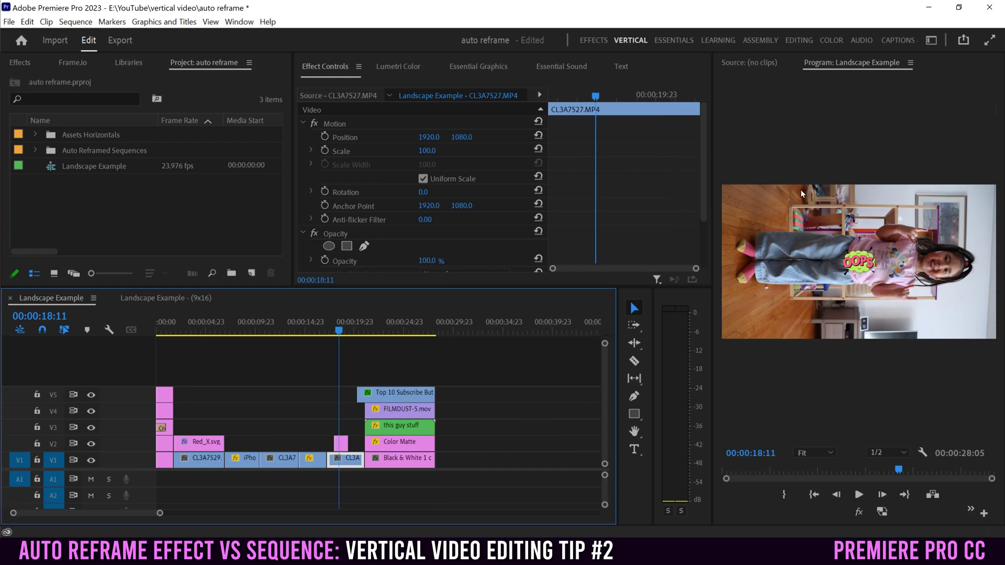
{"action": "left_click", "coordinate": [153, 298]}
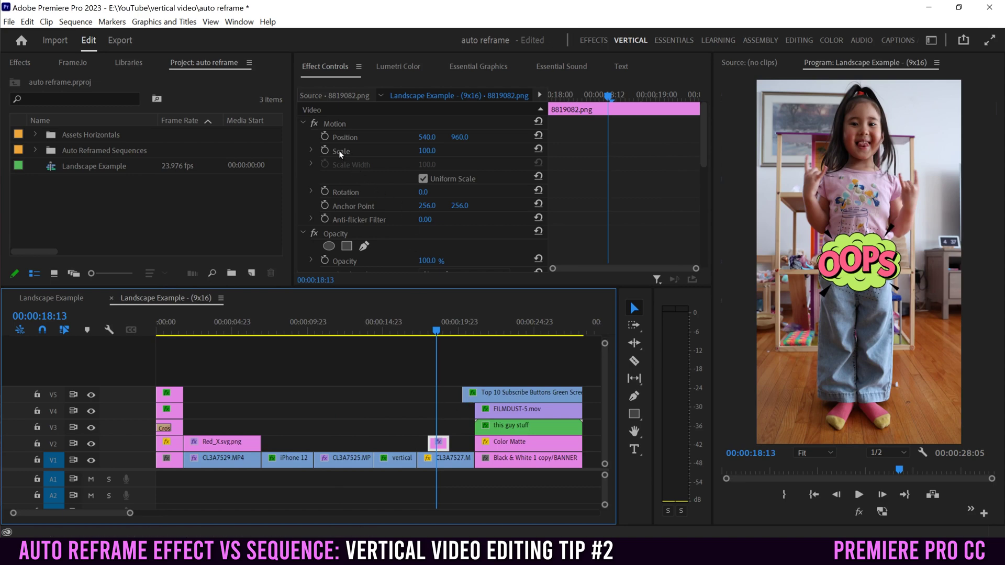
- Set the OOPS sticker's Motion Scale to 50 and check its Transform effect settings
{"action": "left_click", "coordinate": [427, 150]}
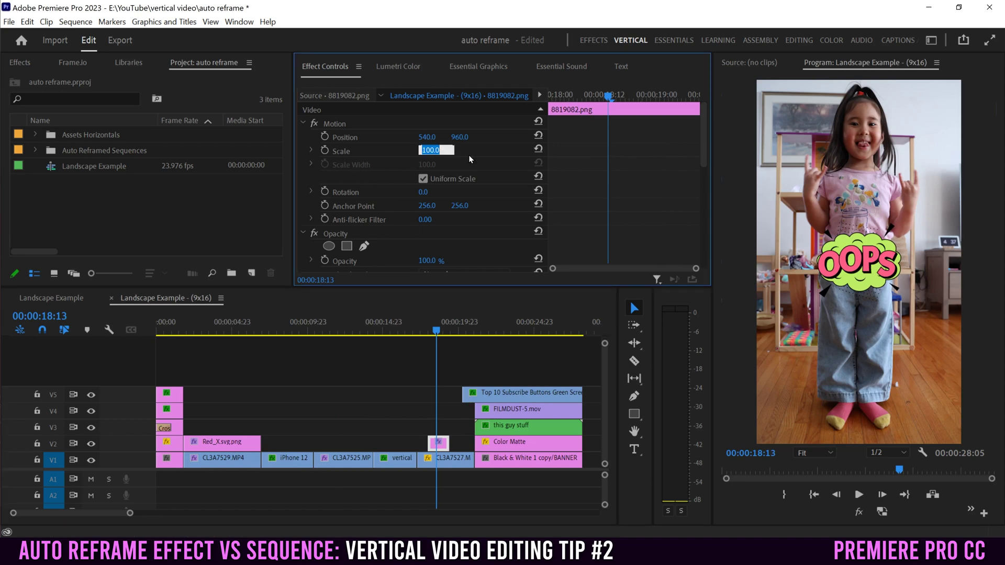
{"action": "type", "text": "50"}
{"action": "key", "text": "Return"}
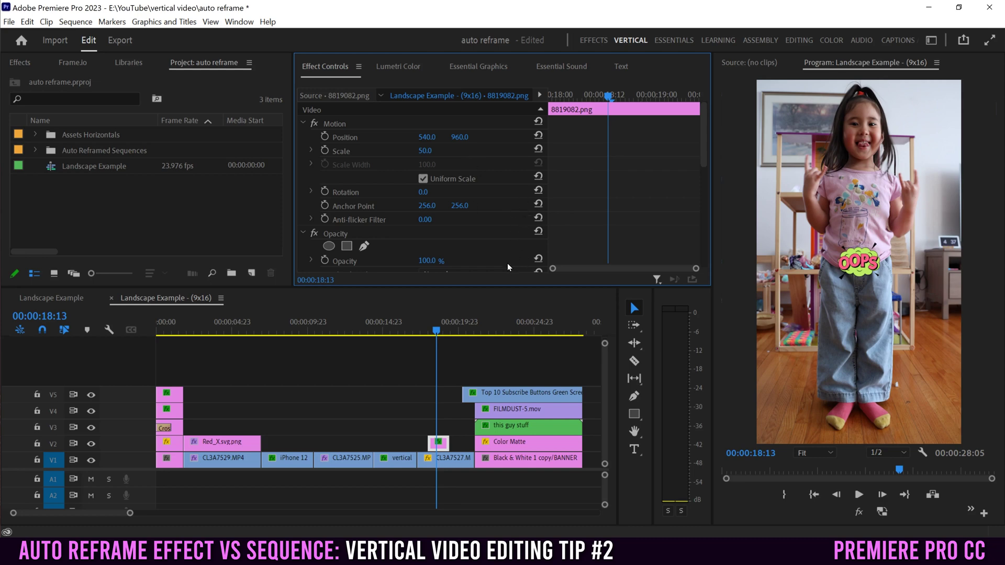
{"action": "left_click_drag", "start_coordinate": [702, 139], "coordinate": [688, 217]}
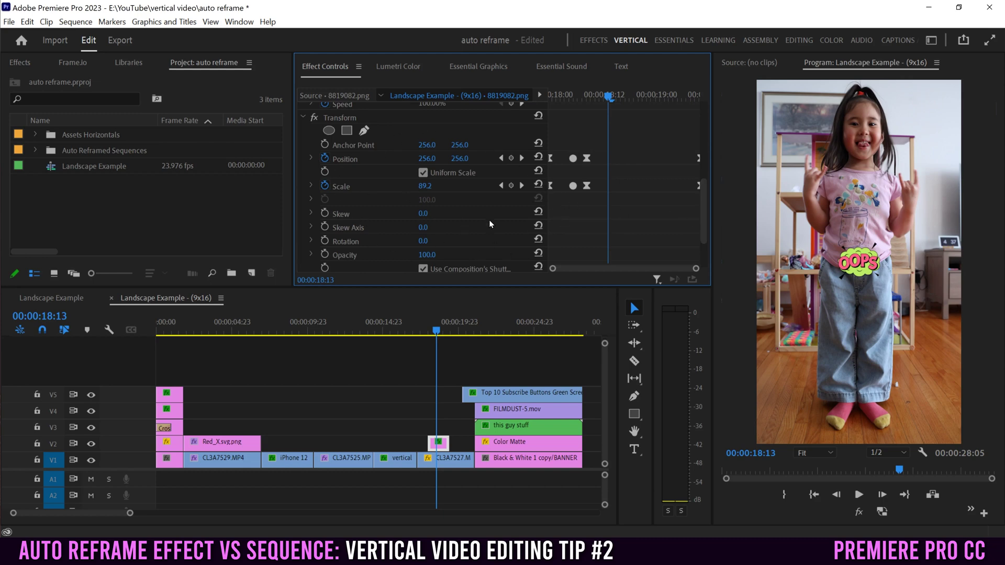
{"action": "left_click_drag", "start_coordinate": [707, 215], "coordinate": [707, 155]}
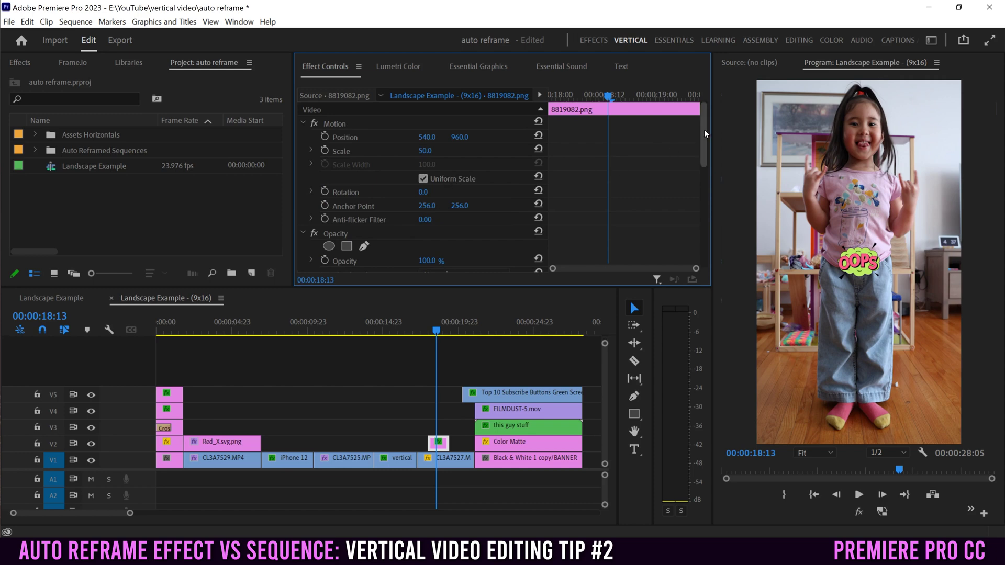
{"action": "left_click_drag", "start_coordinate": [705, 130], "coordinate": [691, 217]}
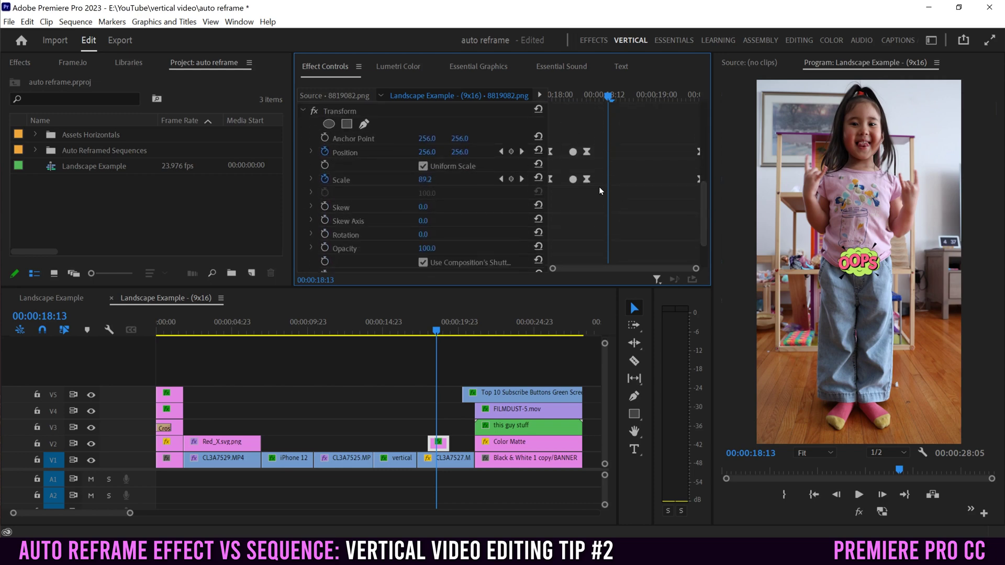
- Select the Red_X graphic at 04:09 and set its scale to 50
{"action": "left_click", "coordinate": [223, 325]}
{"action": "left_click", "coordinate": [223, 442]}
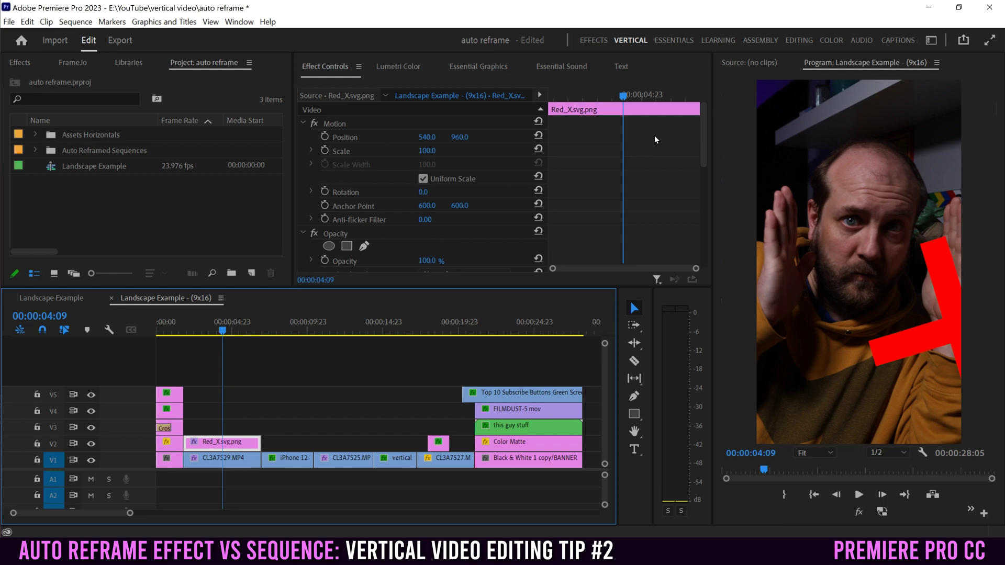
{"action": "left_click_drag", "start_coordinate": [705, 127], "coordinate": [404, 202]}
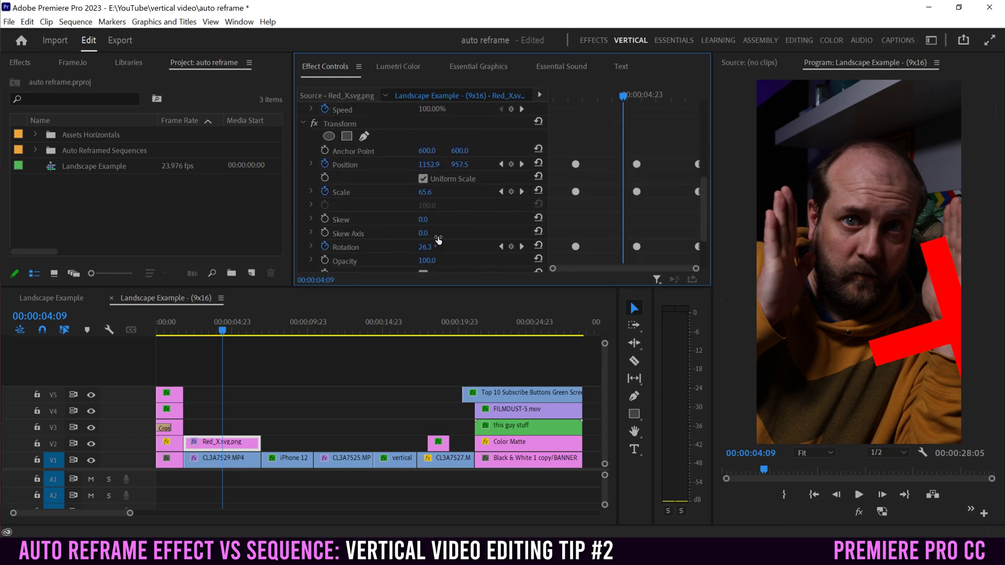
{"action": "left_click_drag", "start_coordinate": [704, 219], "coordinate": [705, 137]}
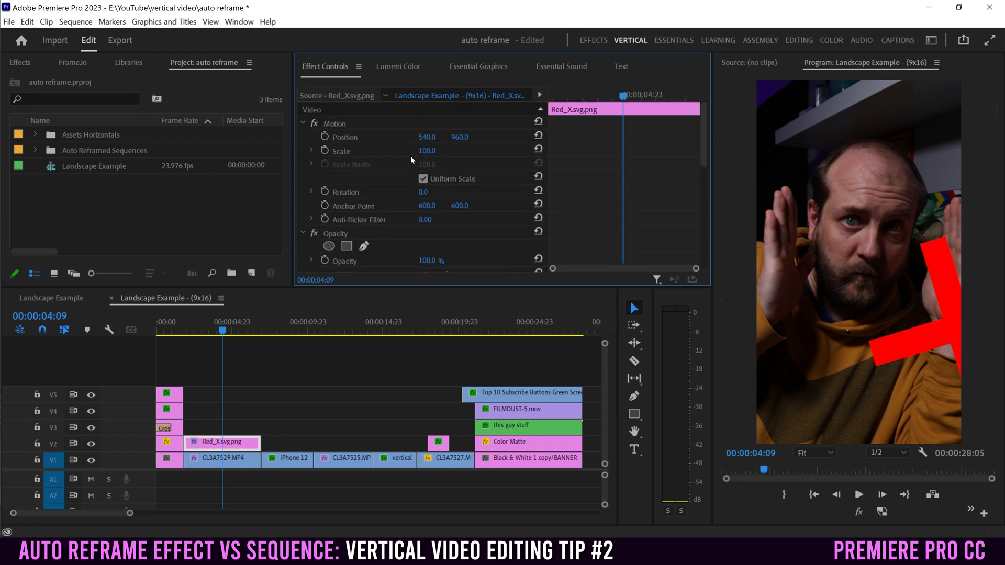
{"action": "type", "text": "50"}
{"action": "key", "text": "Return"}
- Move the red X's 00:00:02:18 keyframe to Position -59, -571 above the man's head
{"action": "mouse_move", "coordinate": [208, 332]}
{"action": "left_mouse_down"}
{"action": "mouse_move", "coordinate": [197, 331]}
{"action": "mouse_move", "coordinate": [214, 333]}
{"action": "left_mouse_up"}
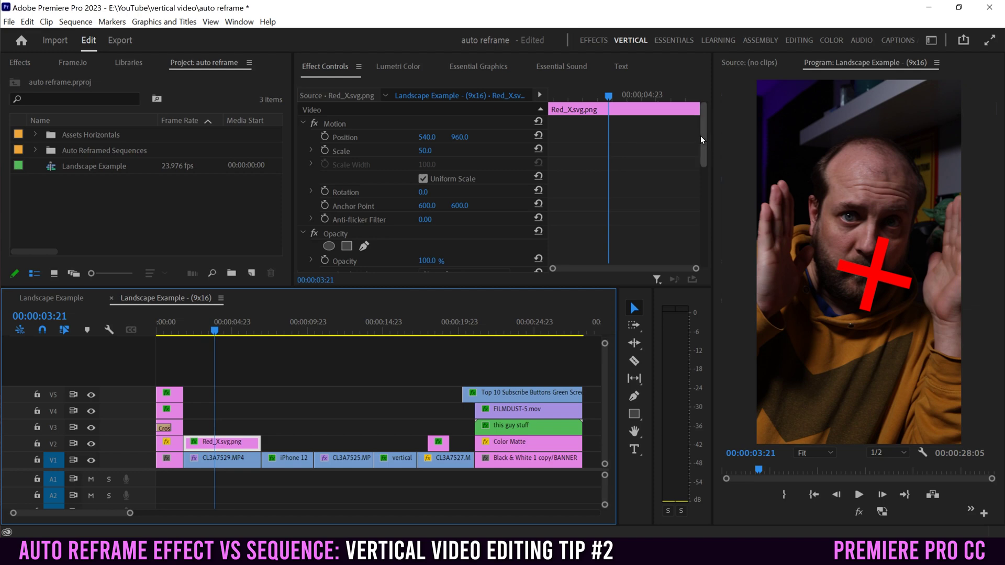
{"action": "left_click_drag", "start_coordinate": [700, 137], "coordinate": [689, 219]}
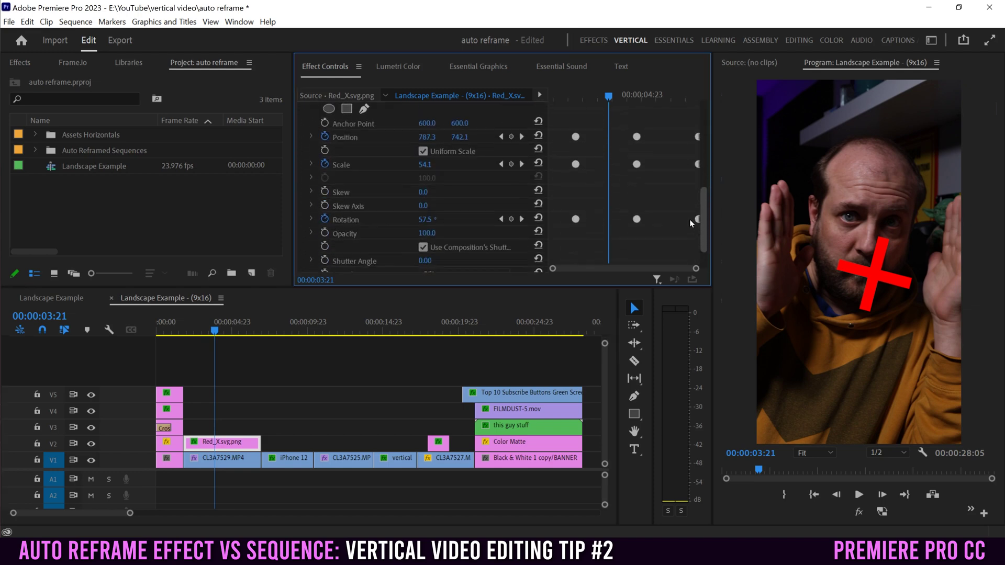
{"action": "left_click", "coordinate": [502, 137]}
{"action": "left_click", "coordinate": [521, 137]}
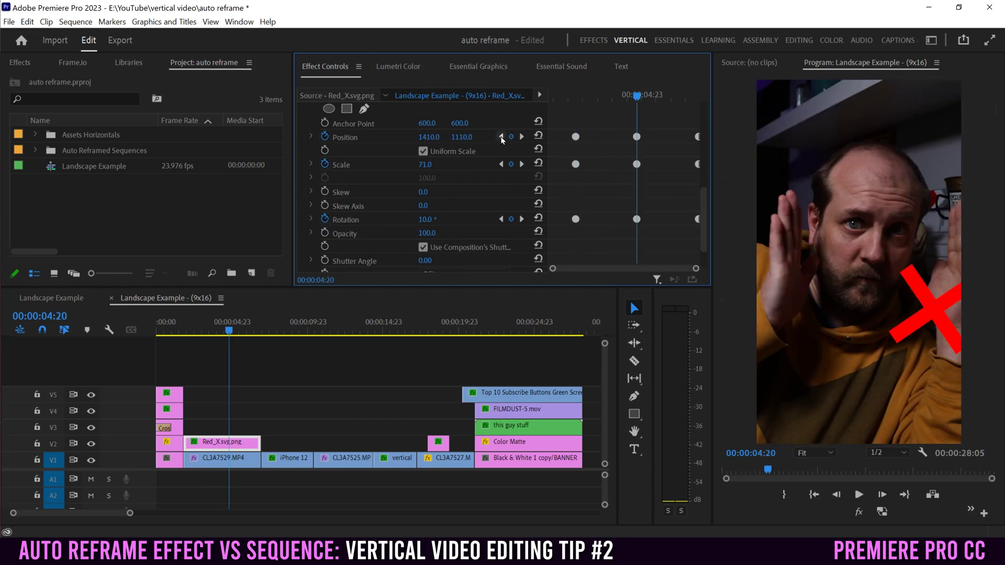
{"action": "left_click", "coordinate": [502, 138]}
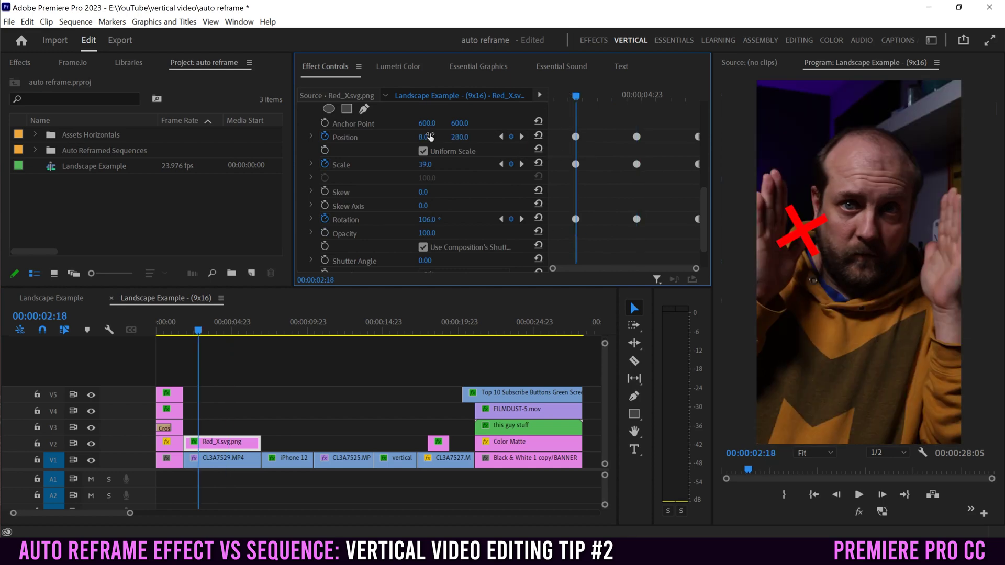
{"action": "left_click_drag", "start_coordinate": [429, 136], "coordinate": [395, 137]}
{"action": "left_click_drag", "start_coordinate": [461, 137], "coordinate": [392, 137]}
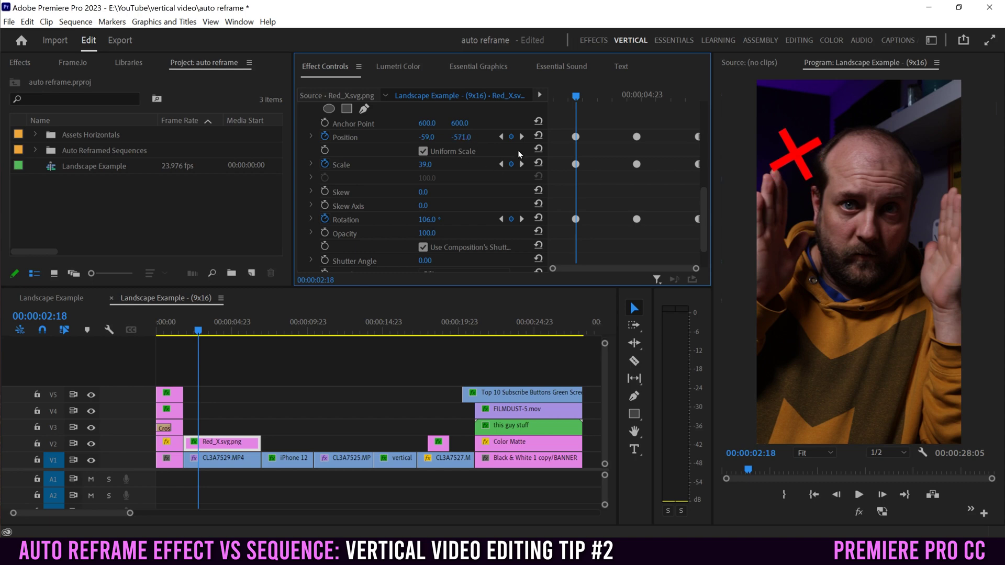
- Preview the red X animation over the vertical shot
{"action": "mouse_move", "coordinate": [198, 330]}
{"action": "left_mouse_down"}
{"action": "mouse_move", "coordinate": [265, 330]}
{"action": "mouse_move", "coordinate": [191, 331]}
{"action": "left_mouse_up"}
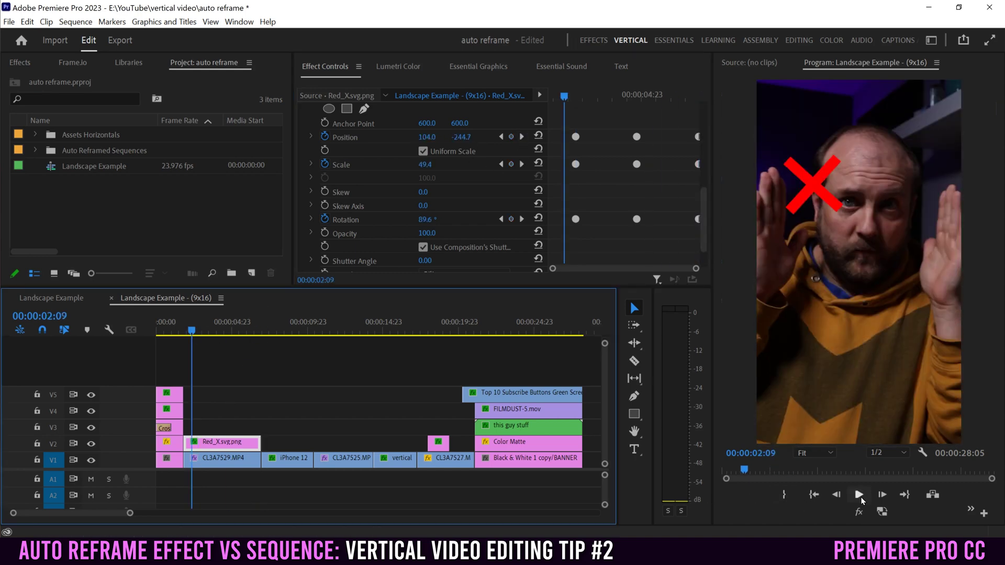
{"action": "left_click", "coordinate": [858, 495]}
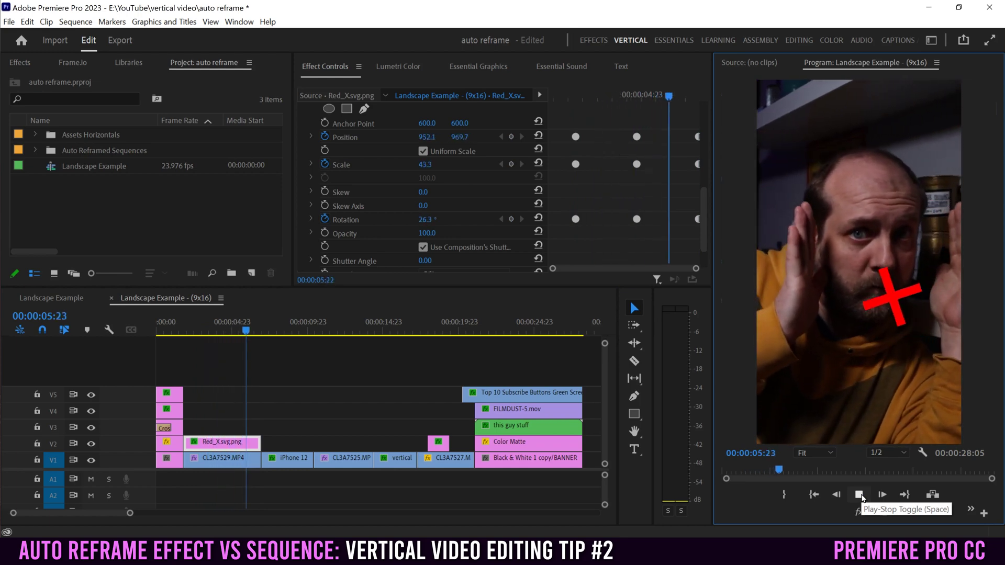
{"action": "left_click", "coordinate": [859, 495]}
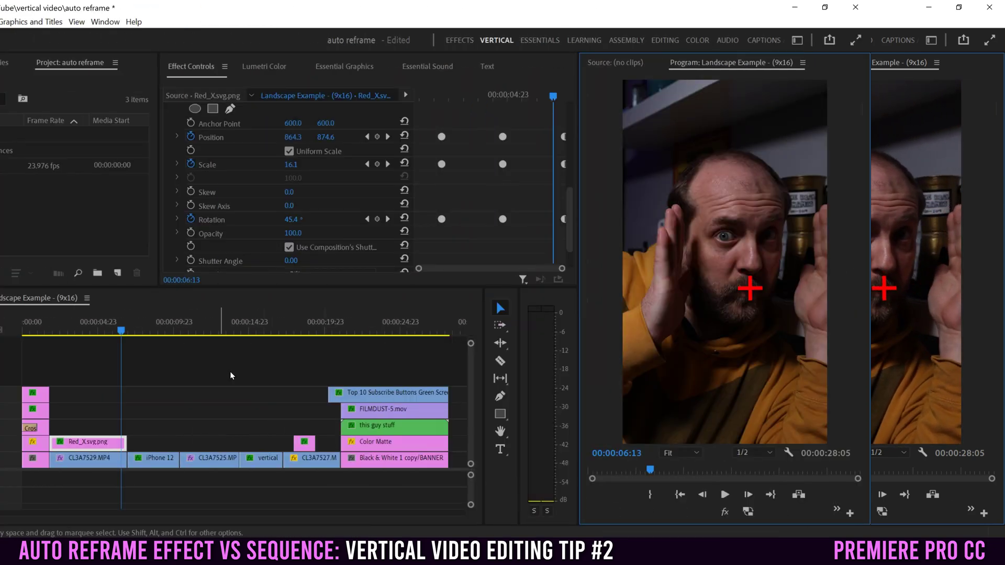
- Review the end titles, checking the Top 10 Subscribe Buttons, title and CL3A7527 clips
{"action": "left_click", "coordinate": [377, 327]}
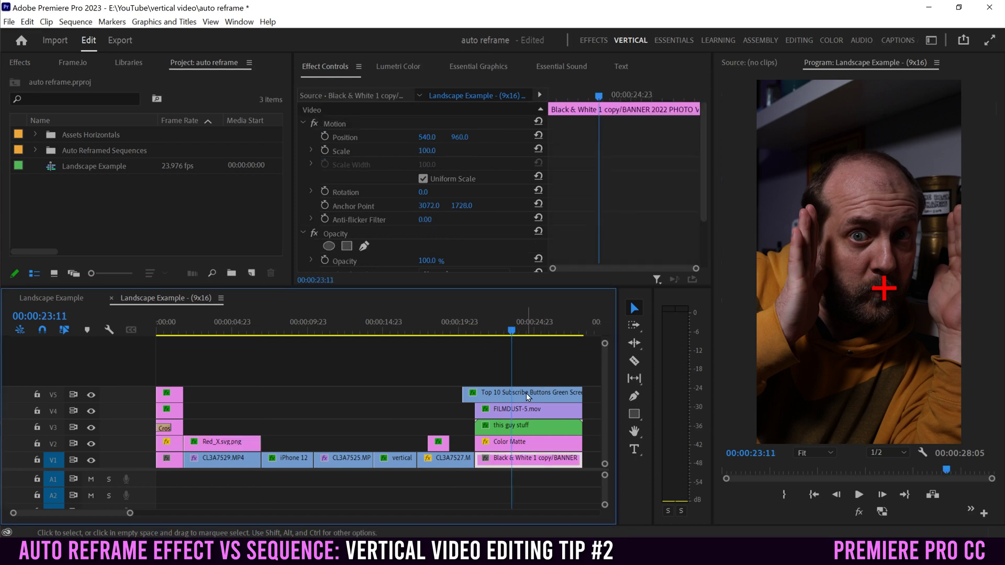
{"action": "left_click", "coordinate": [526, 394]}
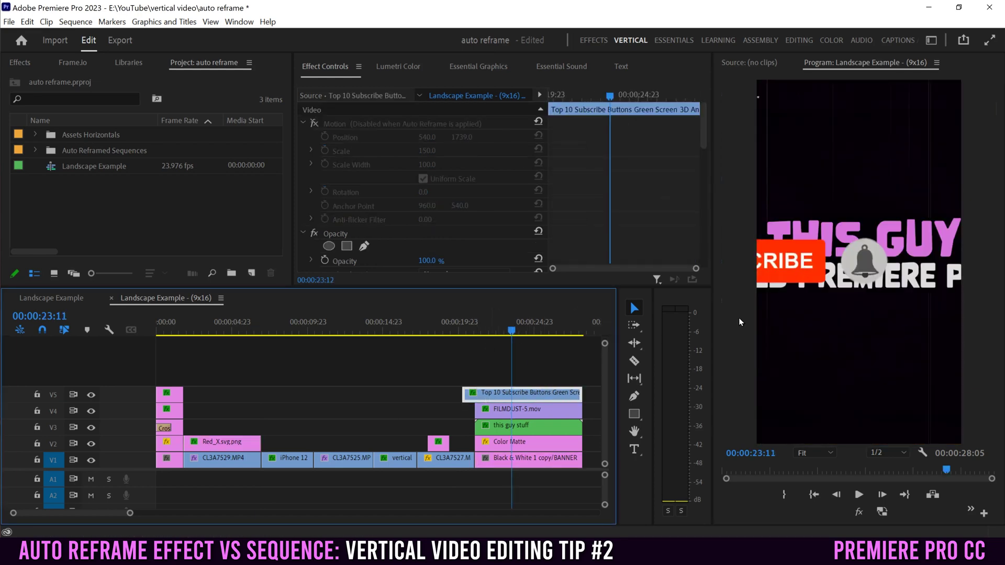
{"action": "left_click", "coordinate": [522, 427]}
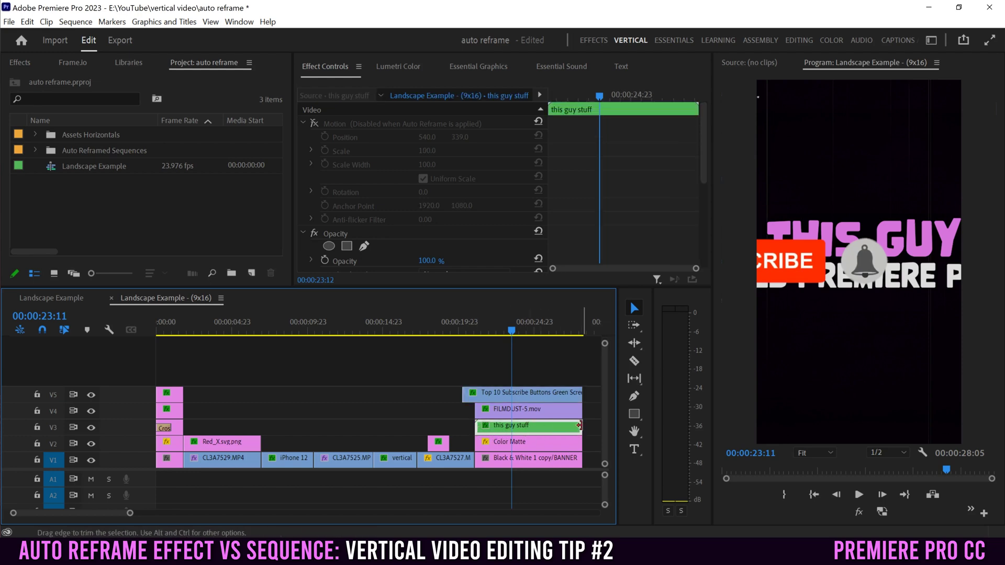
{"action": "left_click", "coordinate": [524, 396]}
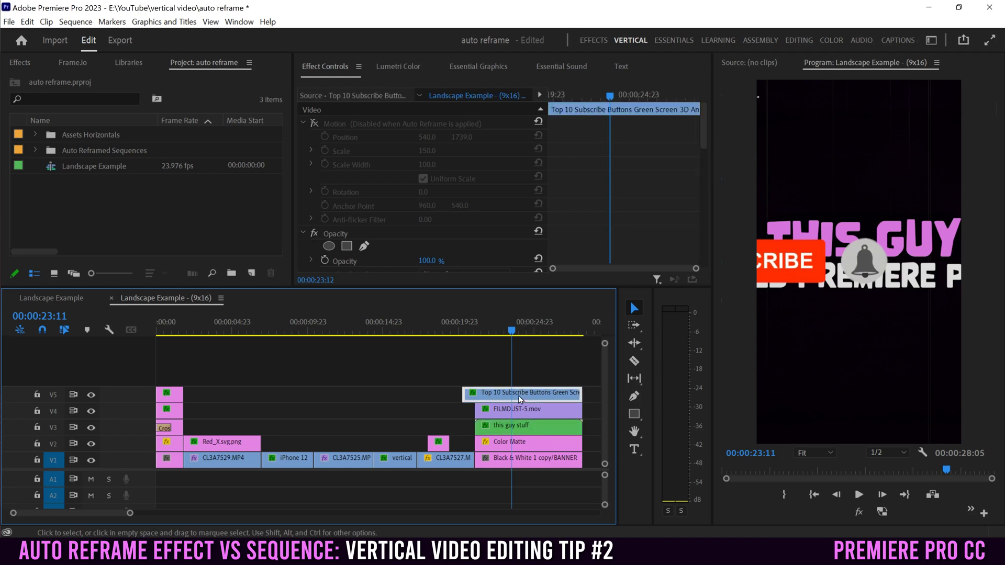
{"action": "left_click", "coordinate": [485, 331]}
{"action": "left_click", "coordinate": [859, 495]}
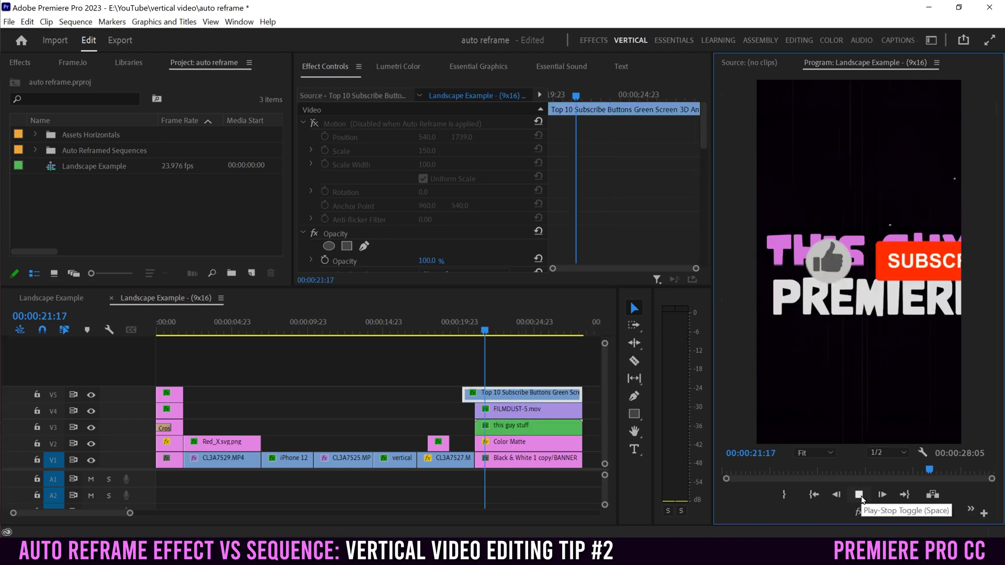
{"action": "left_click", "coordinate": [860, 495]}
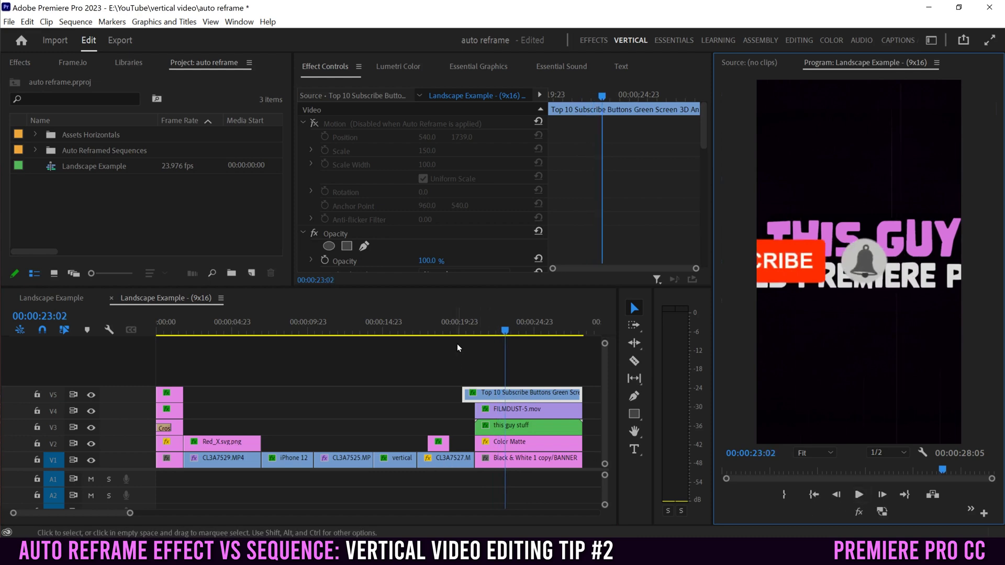
{"action": "left_click", "coordinate": [455, 328]}
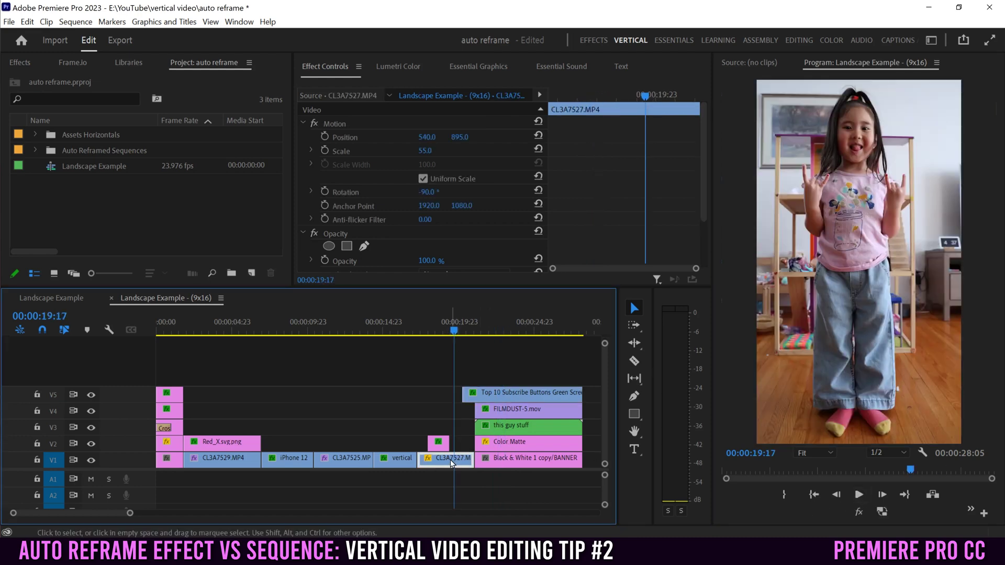
{"action": "left_click", "coordinate": [509, 328]}
{"action": "left_click", "coordinate": [527, 396]}
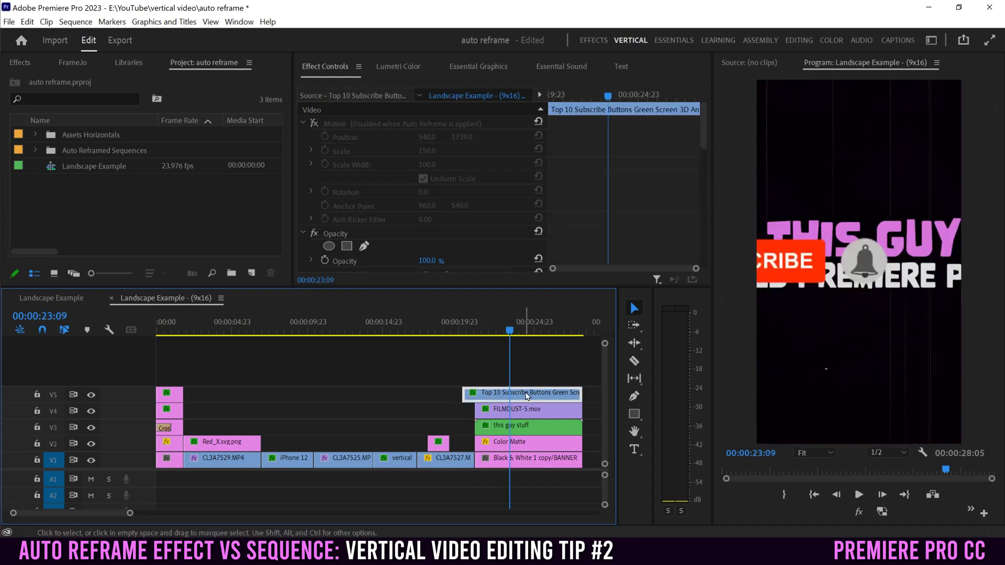
- Delete the Auto Reframe effect from the Top 10 Subscribe Buttons clip
{"action": "scroll", "coordinate": [697, 159], "scroll_direction": "down", "scroll_amount": 10}
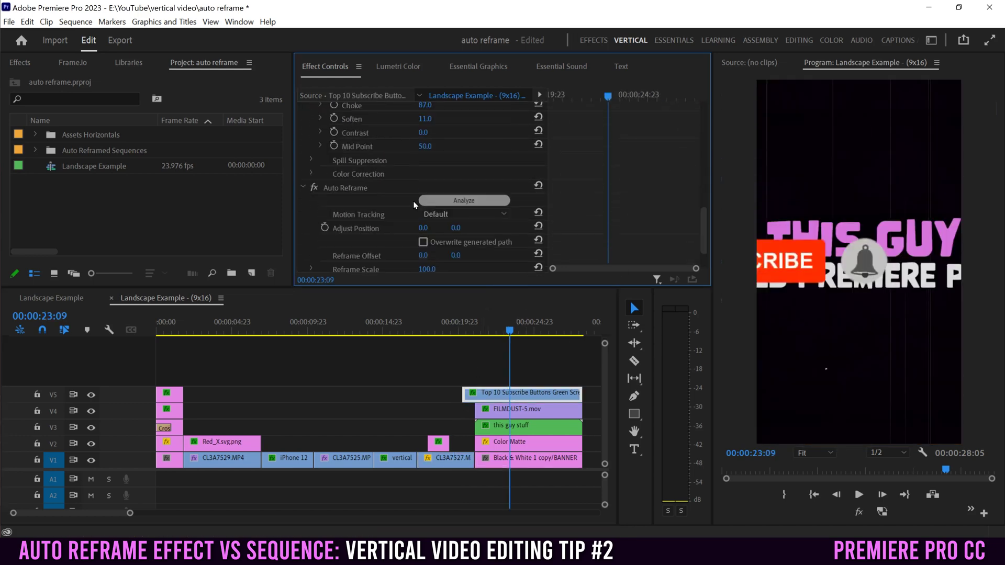
{"action": "left_click", "coordinate": [360, 203]}
{"action": "key", "text": "Delete"}
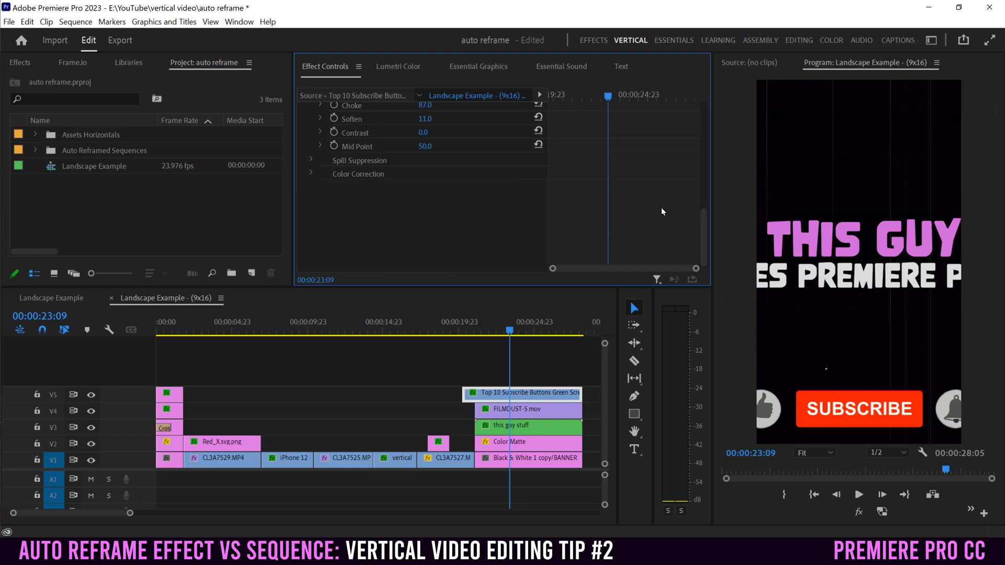
{"action": "scroll", "coordinate": [689, 243], "scroll_direction": "up", "scroll_amount": 2}
- Scale the subscribe buttons to 80 and set Position to 540, 1291 under the title
{"action": "left_click_drag", "start_coordinate": [705, 242], "coordinate": [702, 123]}
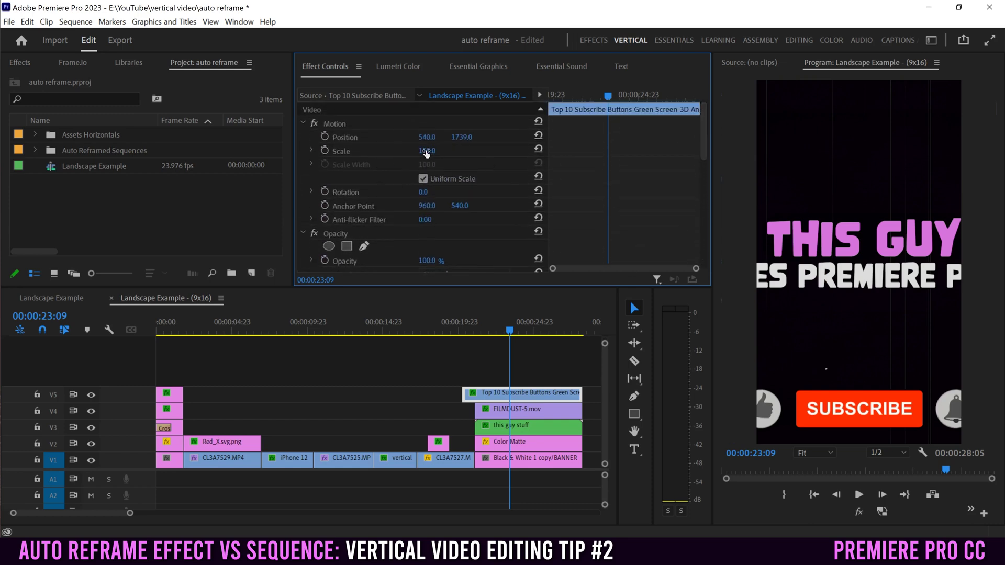
{"action": "left_click_drag", "start_coordinate": [427, 150], "coordinate": [390, 150]}
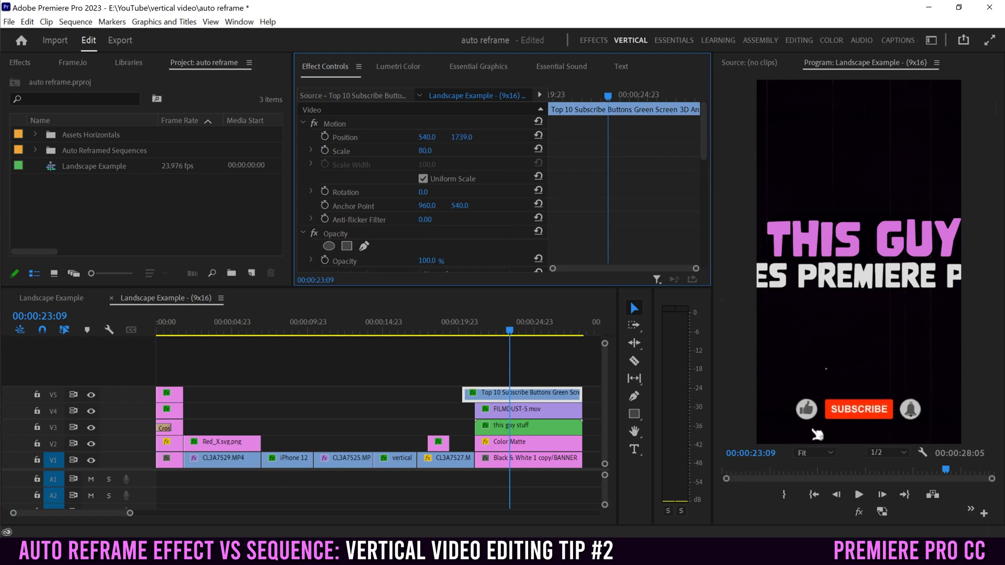
{"action": "left_click_drag", "start_coordinate": [817, 432], "coordinate": [817, 431]}
{"action": "left_click_drag", "start_coordinate": [462, 136], "coordinate": [426, 136]}
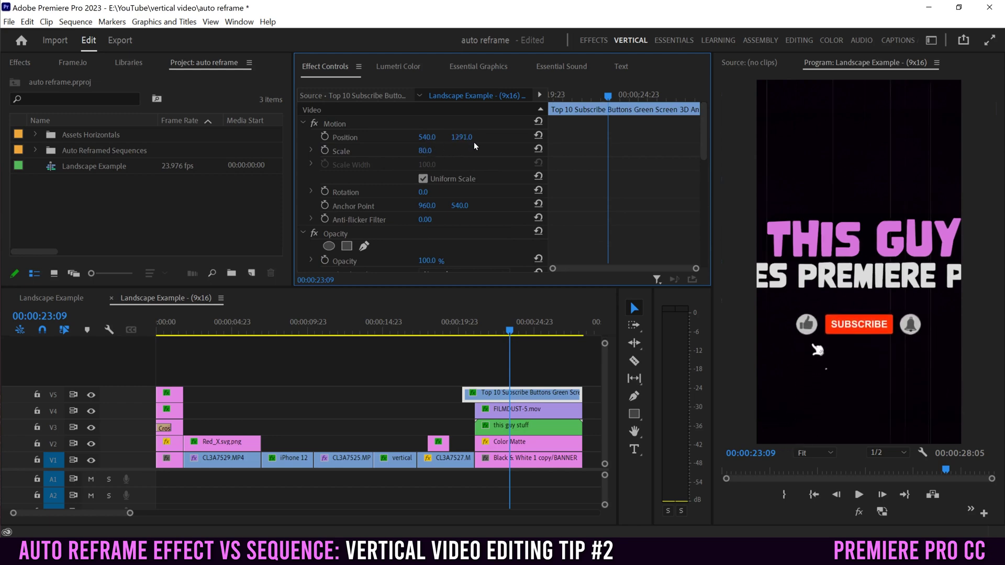
- Open the nested 'this guy stuff' sequence to preview its title animation, then return to the vertical edit
{"action": "left_click", "coordinate": [519, 428]}
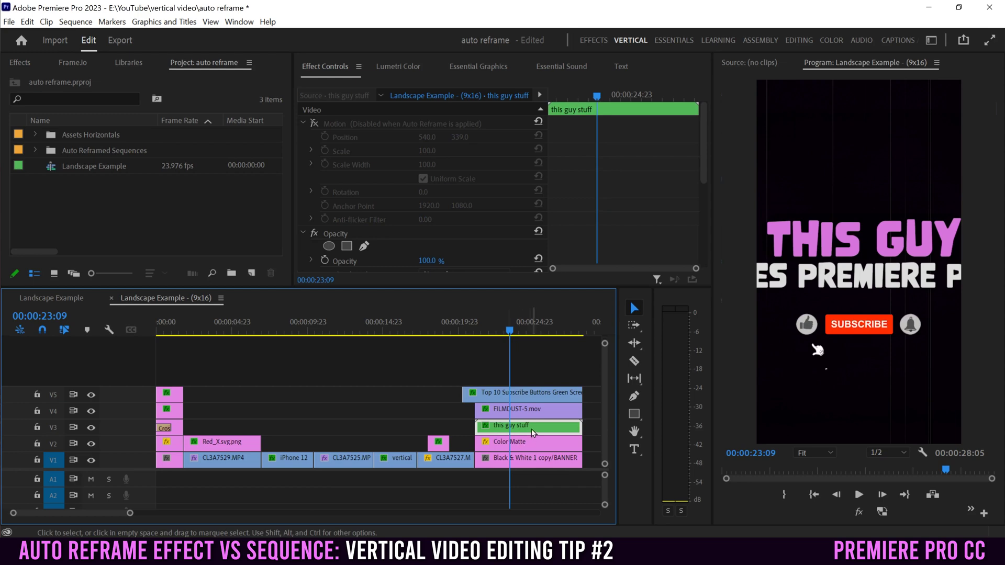
{"action": "double_click", "coordinate": [532, 429]}
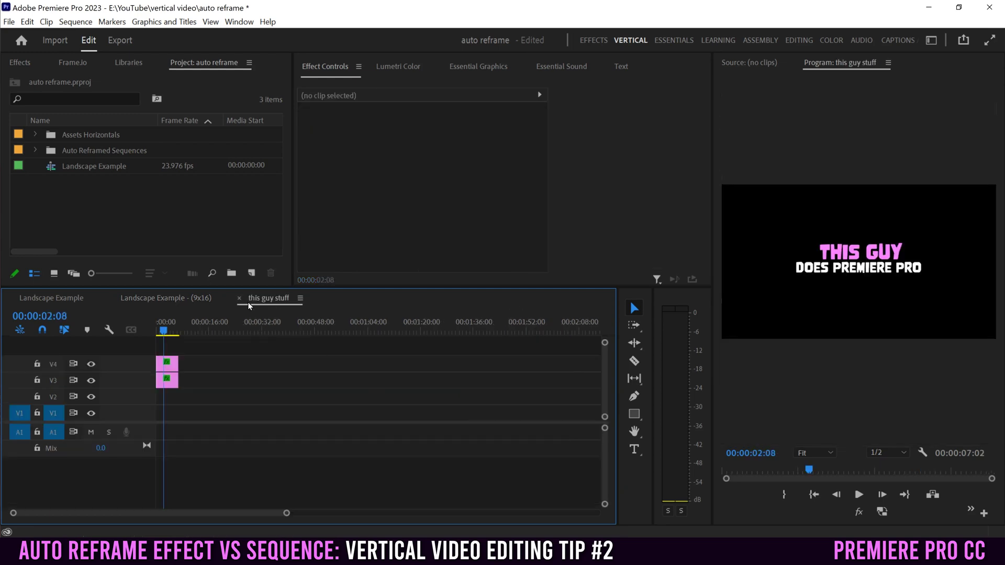
{"action": "left_click_drag", "start_coordinate": [165, 331], "coordinate": [161, 333]}
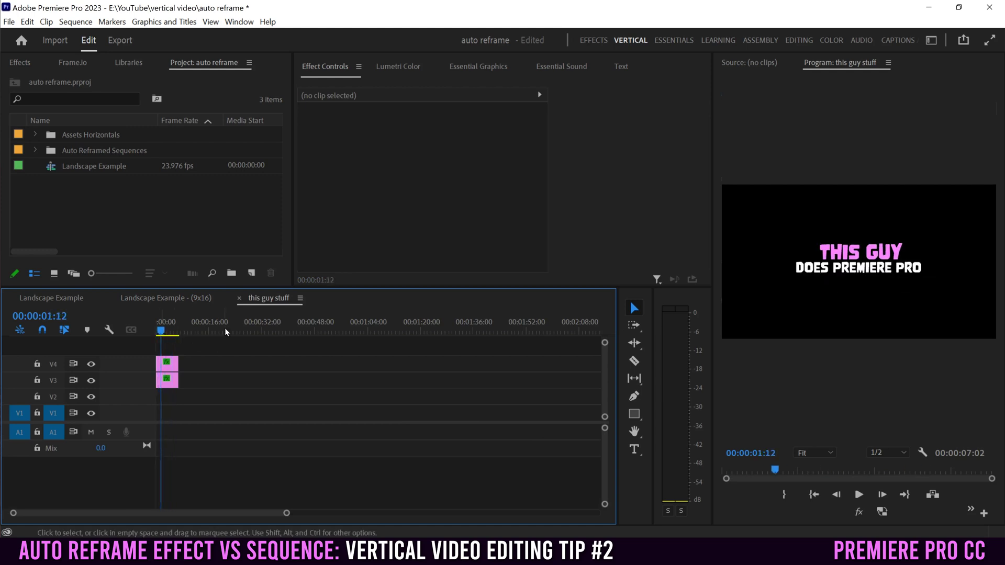
{"action": "left_click", "coordinate": [240, 299]}
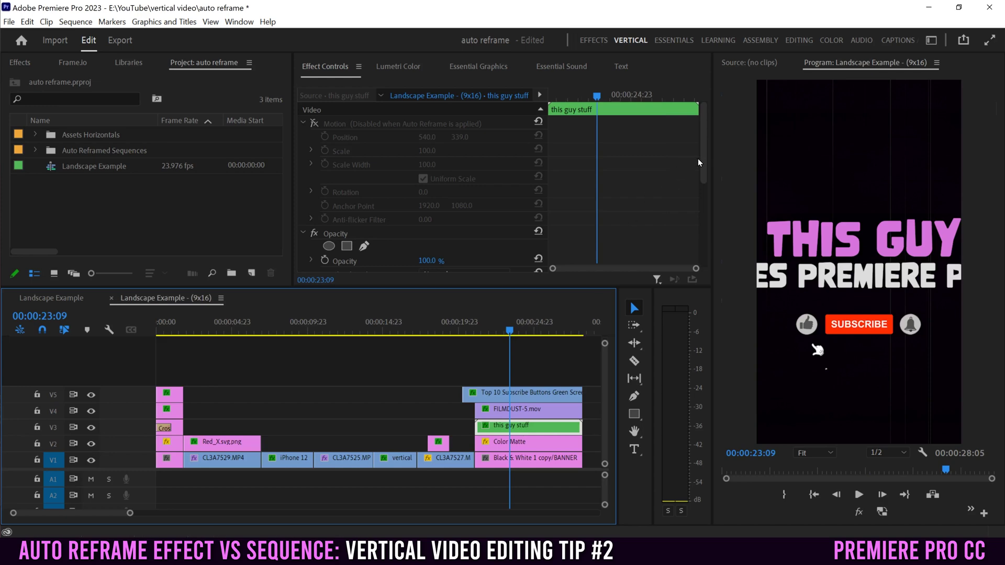
- Delete Auto Reframe from the title, scale it to 41% and move it above the subscribe buttons
{"action": "left_click_drag", "start_coordinate": [698, 163], "coordinate": [689, 248]}
{"action": "left_click", "coordinate": [339, 140]}
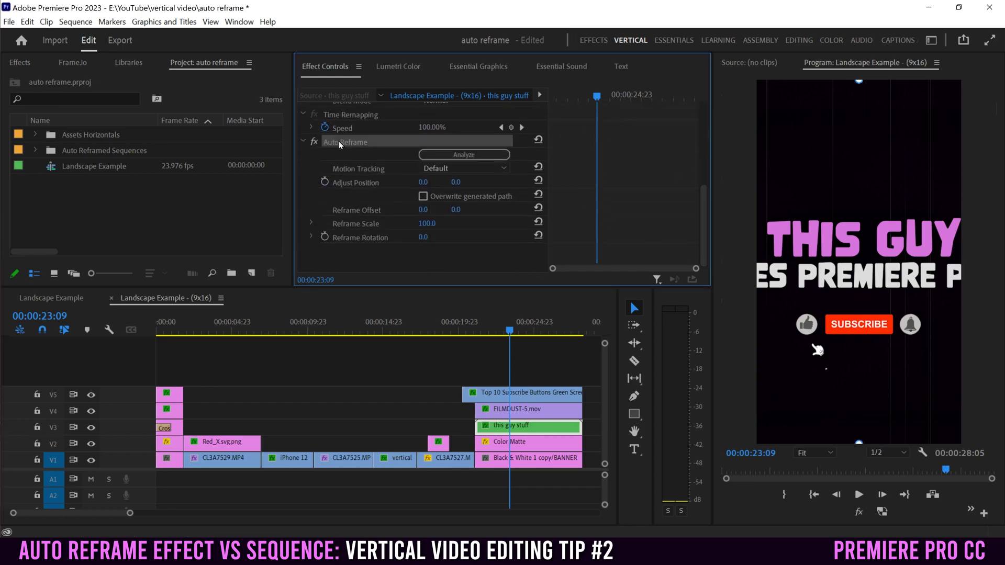
{"action": "key", "text": "Delete"}
{"action": "scroll", "coordinate": [704, 220], "scroll_direction": "up", "scroll_amount": 5}
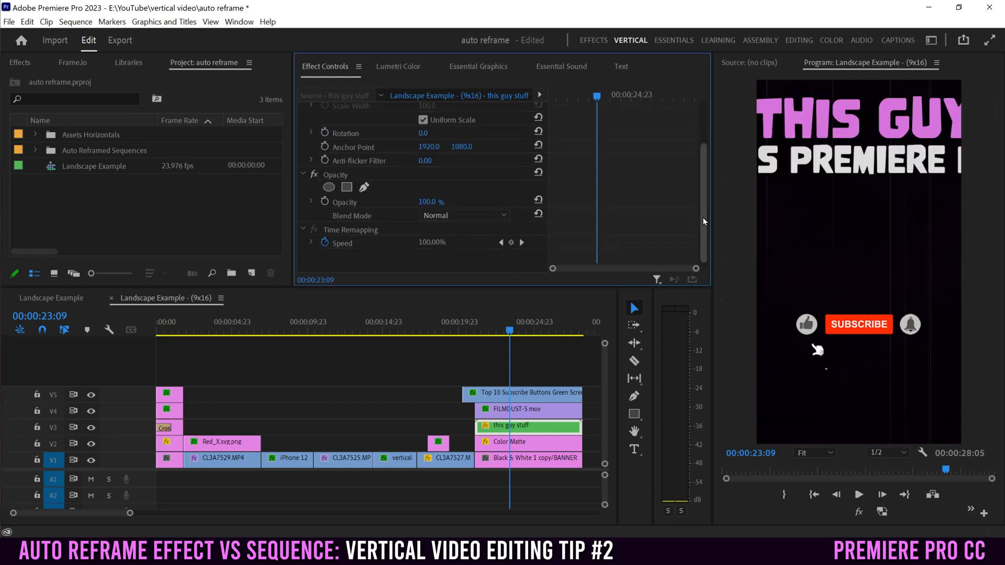
{"action": "left_click_drag", "start_coordinate": [430, 153], "coordinate": [399, 153]}
{"action": "left_click_drag", "start_coordinate": [461, 137], "coordinate": [530, 137]}
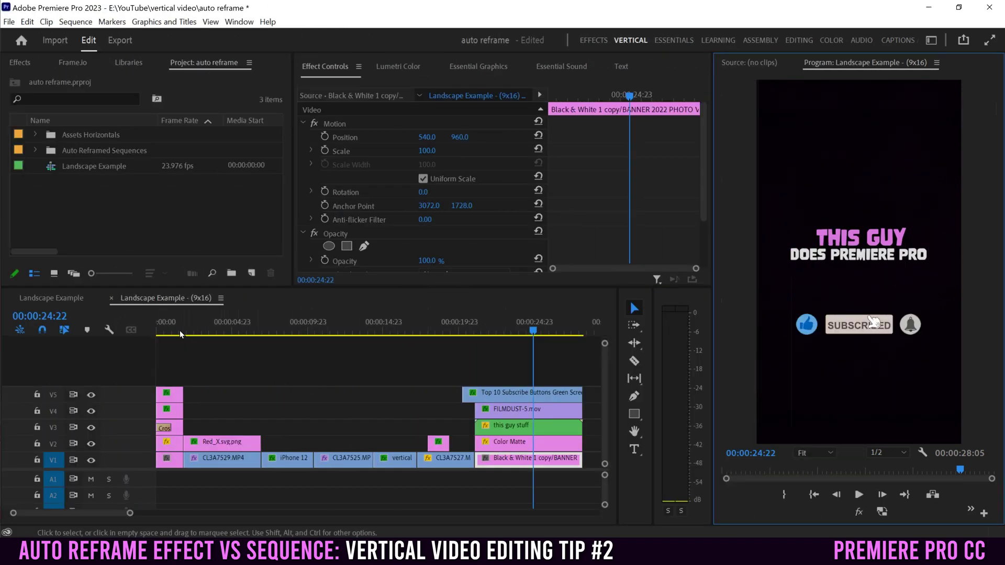
{"action": "left_click", "coordinate": [171, 325]}
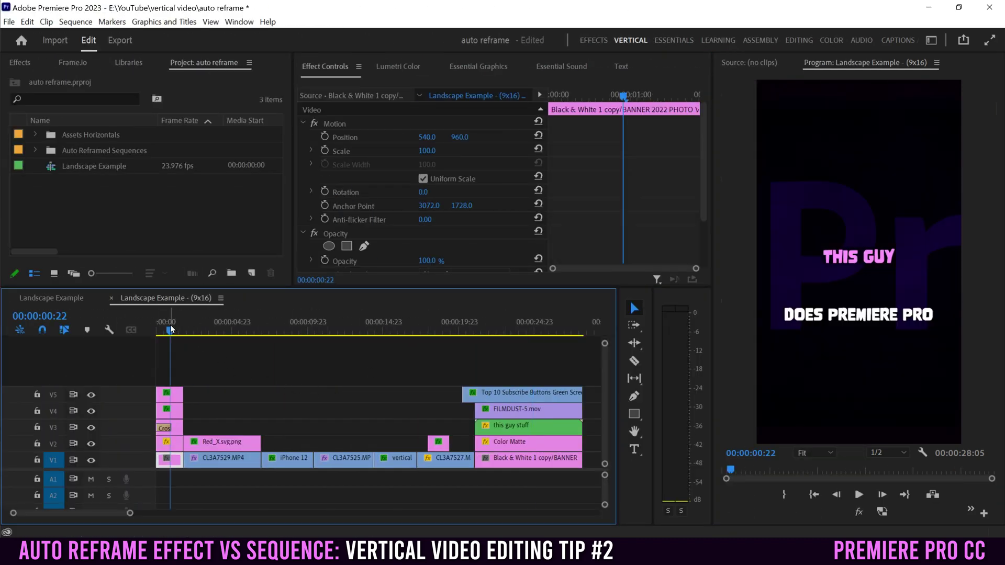
{"action": "left_click_drag", "start_coordinate": [130, 515], "coordinate": [56, 513]}
{"action": "left_click", "coordinate": [242, 396]}
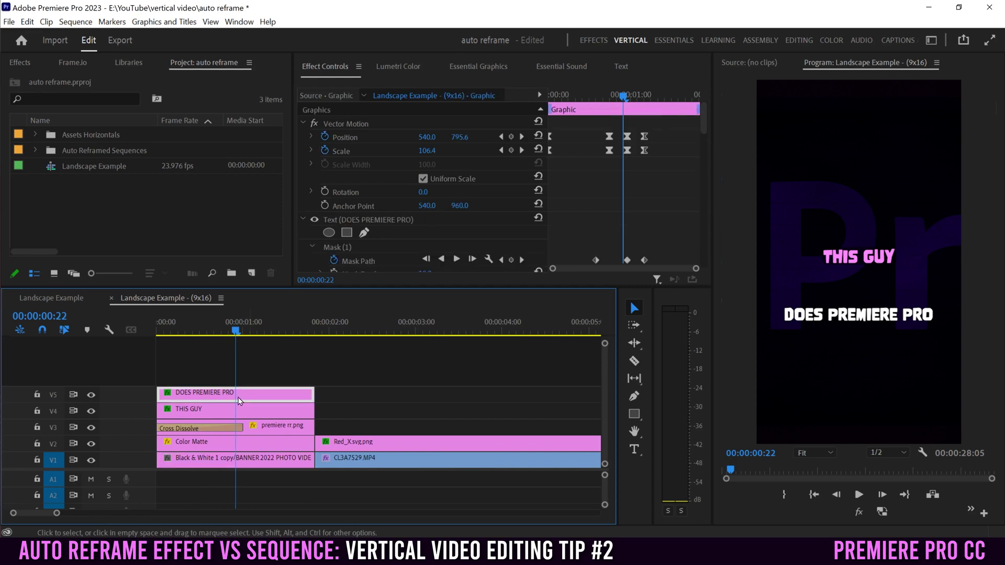
{"action": "left_click", "coordinate": [220, 416]}
{"action": "left_click", "coordinate": [244, 395]}
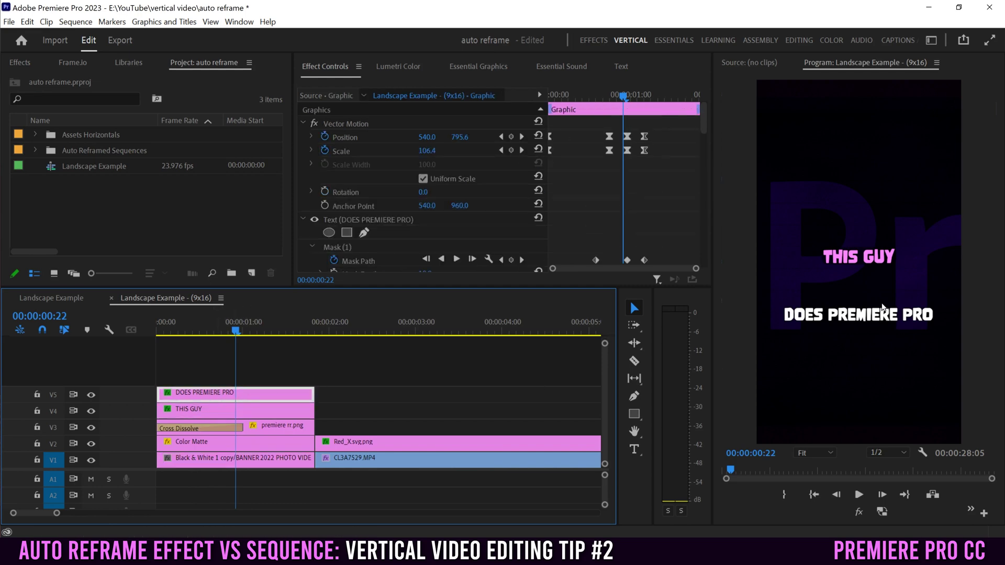
{"action": "left_click", "coordinate": [850, 315]}
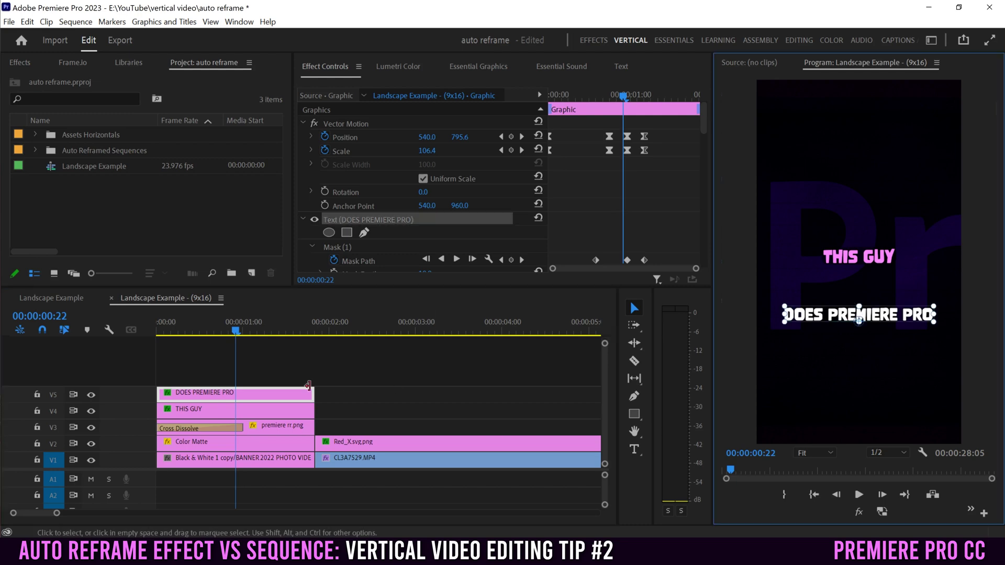
{"action": "left_click", "coordinate": [209, 417]}
{"action": "left_click", "coordinate": [863, 264]}
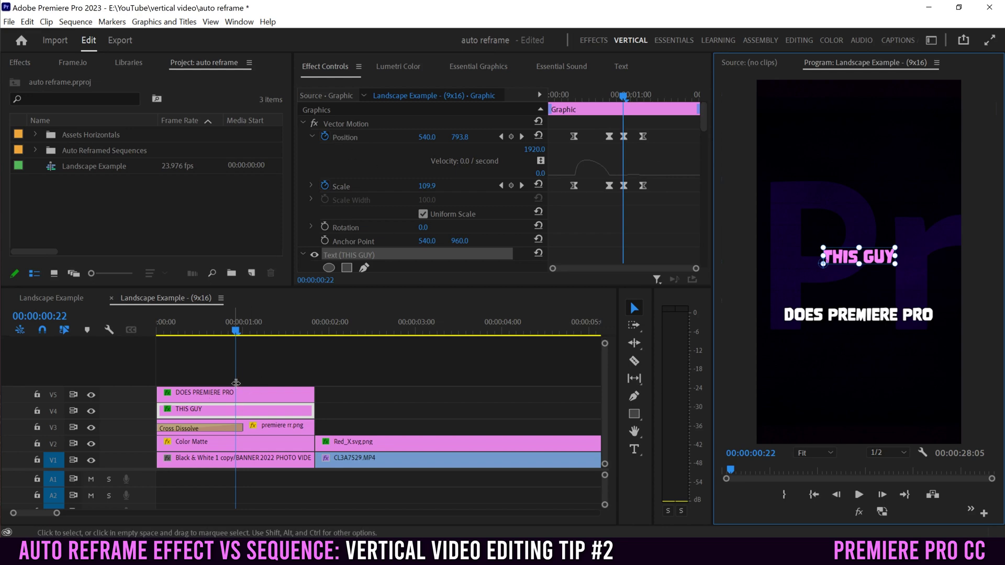
{"action": "mouse_move", "coordinate": [704, 117]}
{"action": "left_mouse_down"}
{"action": "mouse_move", "coordinate": [702, 156]}
{"action": "mouse_move", "coordinate": [704, 118]}
{"action": "left_mouse_up"}
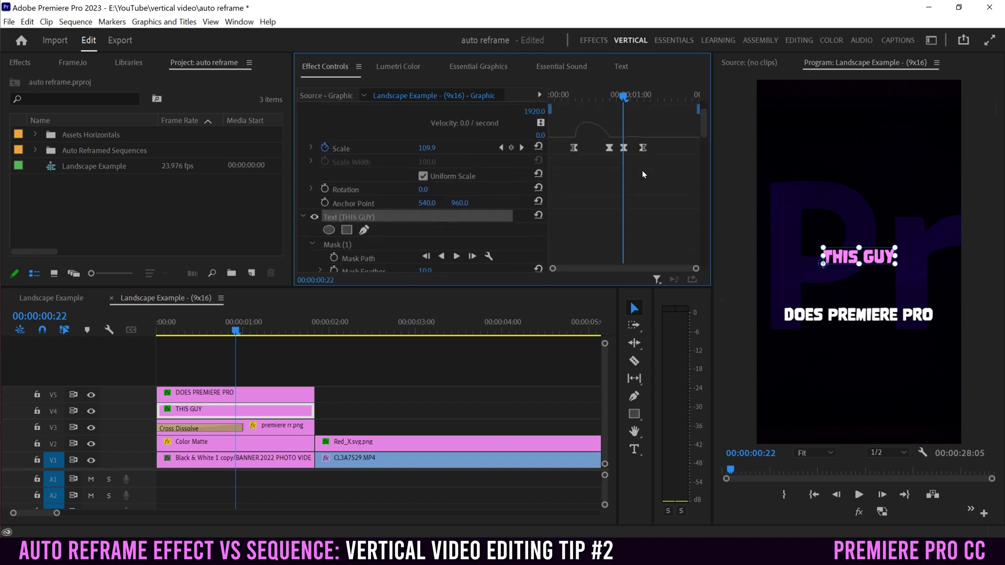
{"action": "left_click_drag", "start_coordinate": [459, 203], "coordinate": [509, 203]}
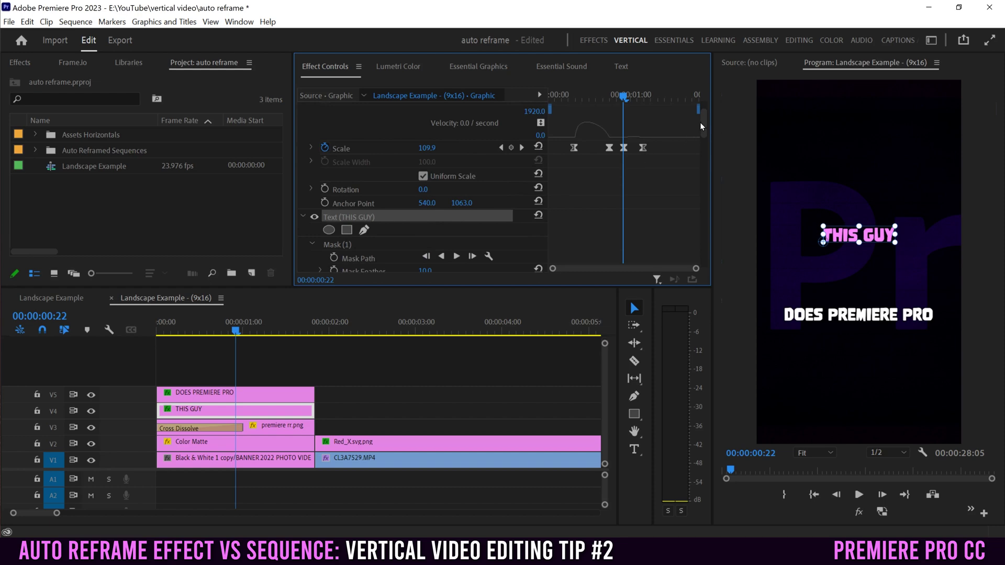
{"action": "left_click_drag", "start_coordinate": [701, 121], "coordinate": [700, 157]}
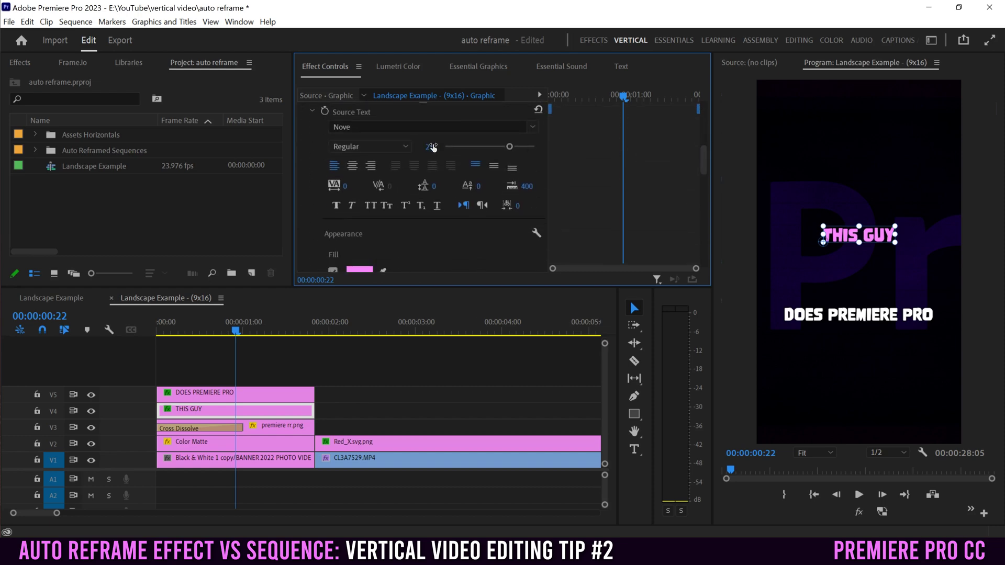
{"action": "double_click", "coordinate": [851, 235]}
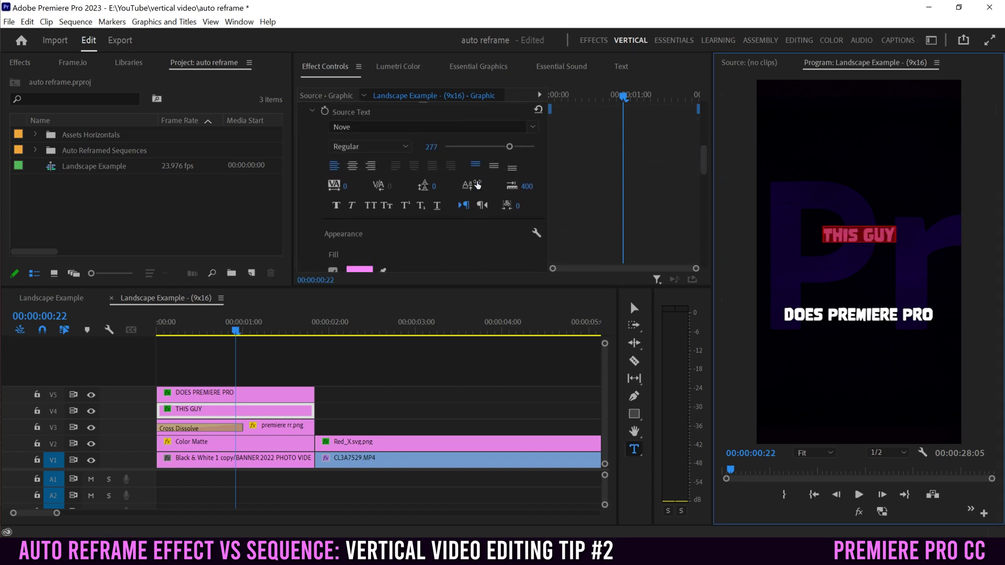
{"action": "left_click_drag", "start_coordinate": [508, 147], "coordinate": [530, 147]}
{"action": "key", "text": "ctrl+z"}
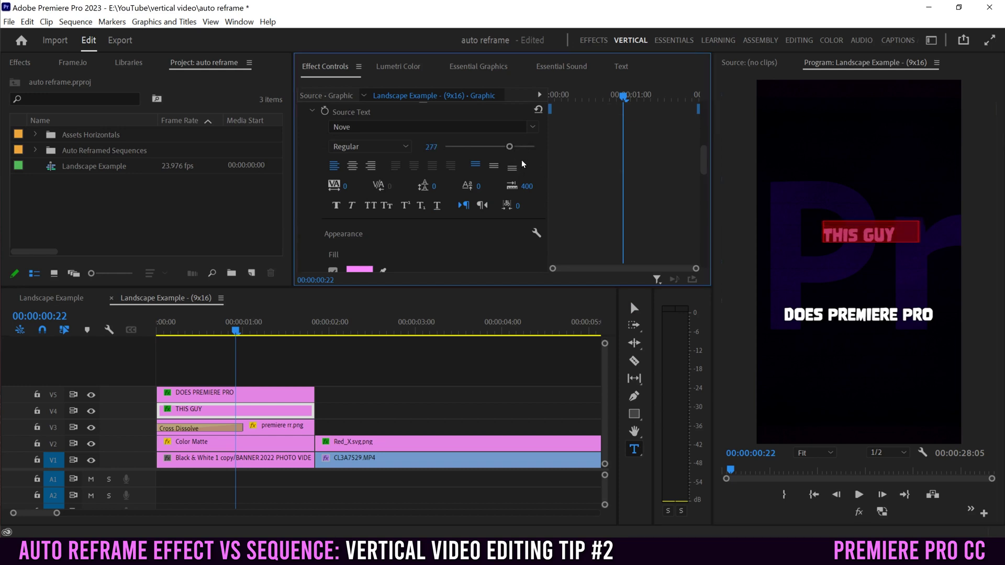
{"action": "left_click_drag", "start_coordinate": [703, 167], "coordinate": [704, 135]}
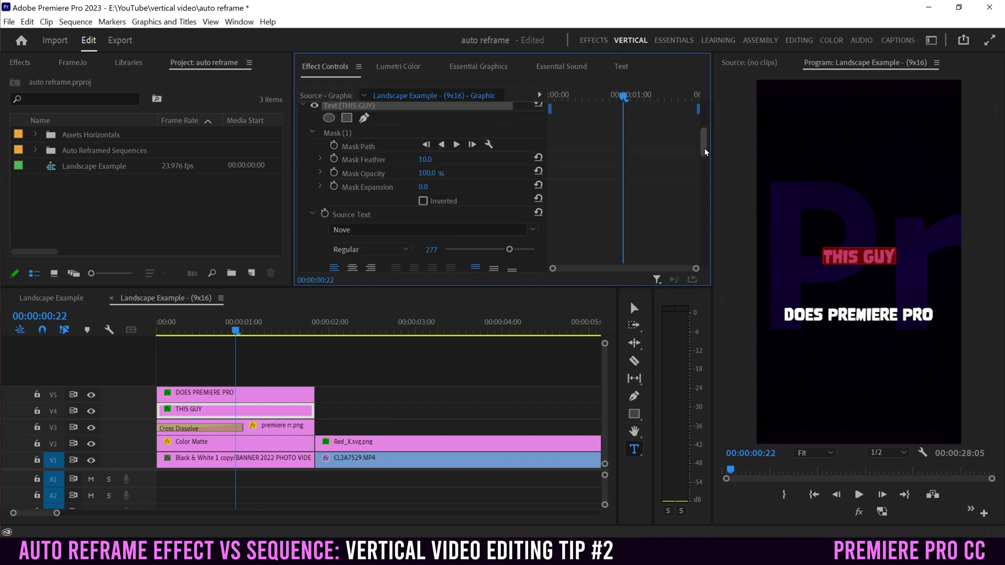
{"action": "left_click", "coordinate": [352, 382]}
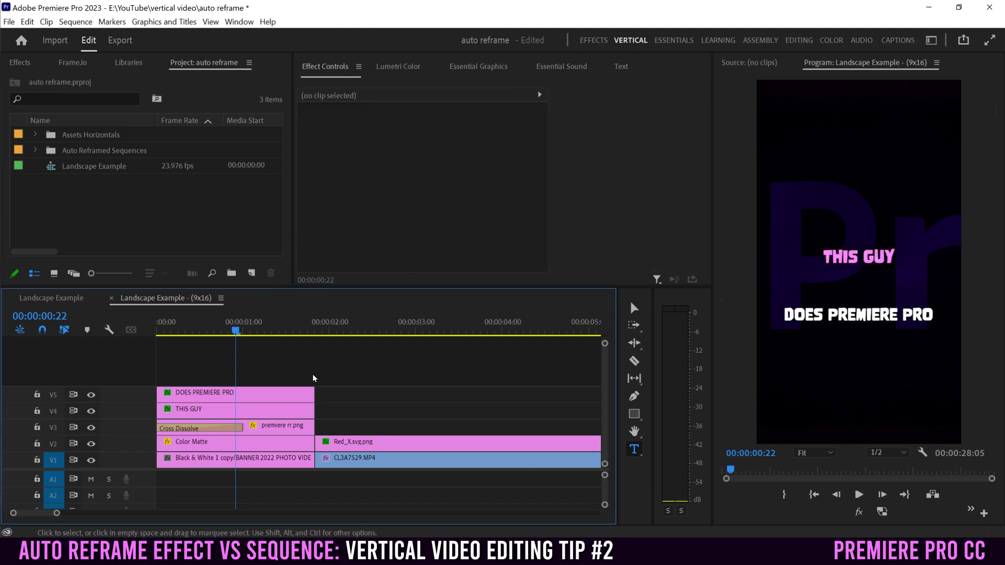
- Delete the DOES PREMIERE PRO and THIS GUY clips from the vertical sequence, then go to 00:00:01:00 in Landscape Example
{"action": "left_click_drag", "start_coordinate": [348, 377], "coordinate": [194, 409]}
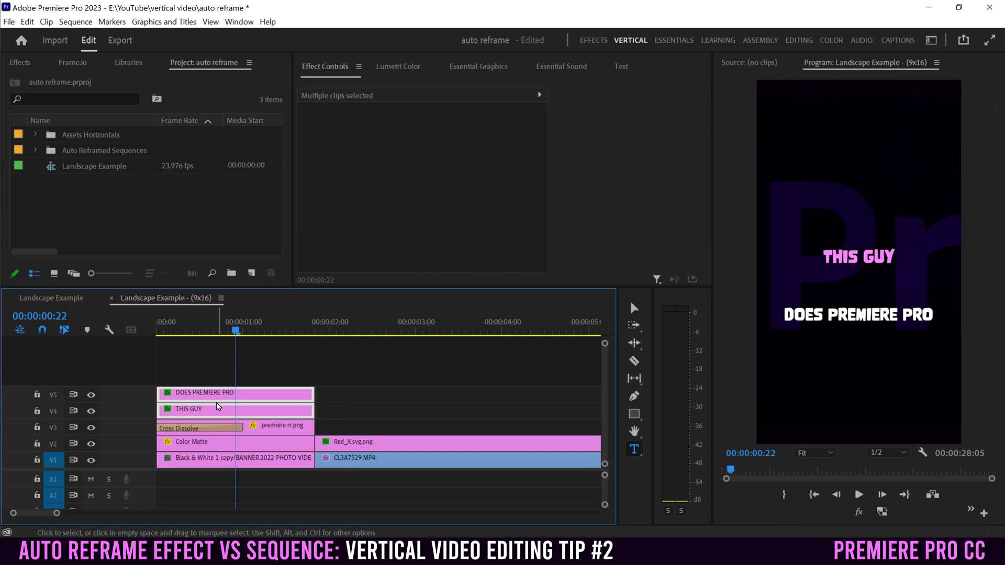
{"action": "key", "text": "Delete"}
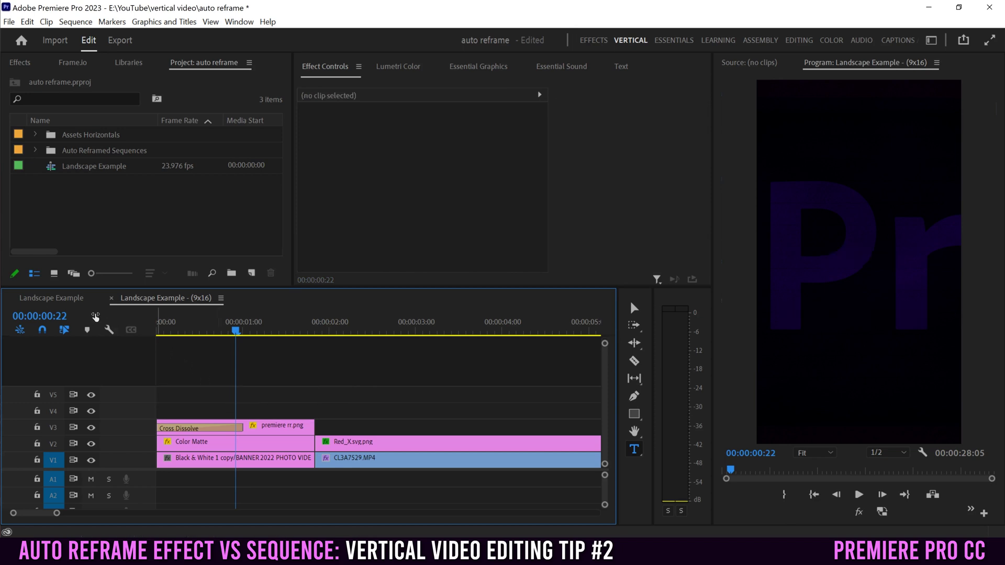
{"action": "left_click", "coordinate": [50, 298]}
{"action": "left_click", "coordinate": [168, 331]}
{"action": "left_click", "coordinate": [166, 332]}
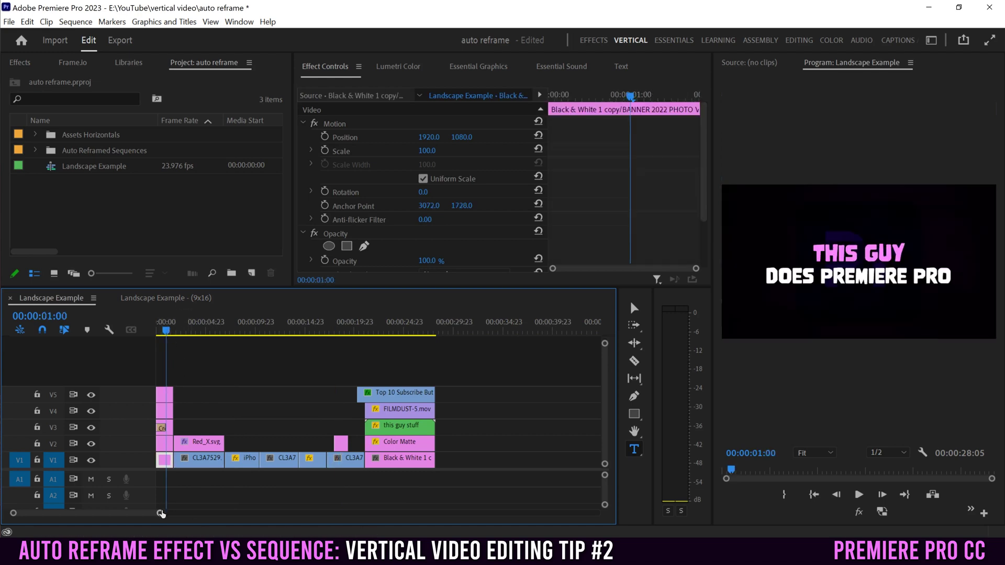
- Nest the two landscape title clips into a sequence named 'title text'
{"action": "scroll", "coordinate": [116, 513], "scroll_direction": "up", "scroll_amount": 6}
{"action": "scroll", "coordinate": [116, 513], "scroll_direction": "up", "scroll_amount": 1}
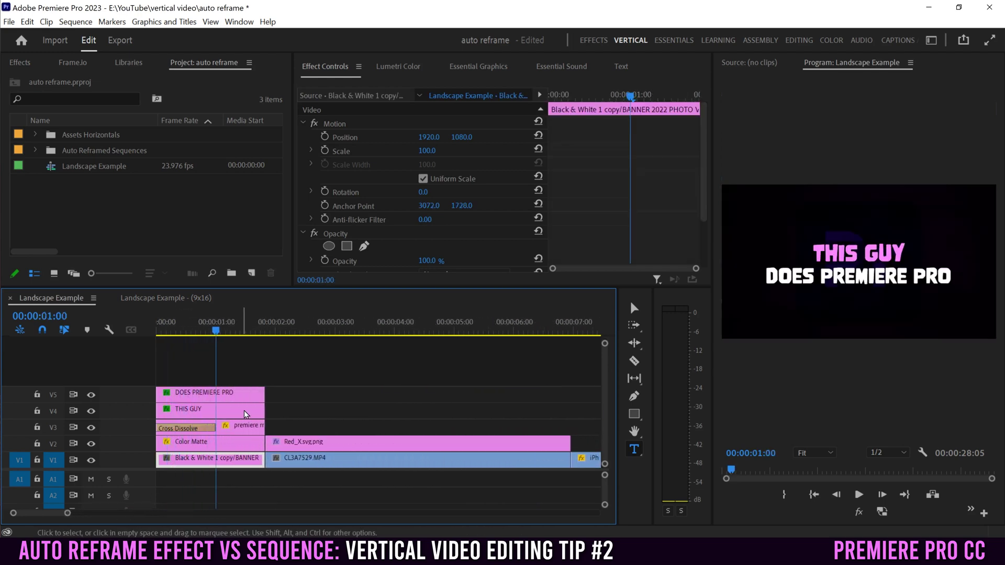
{"action": "left_click_drag", "start_coordinate": [316, 370], "coordinate": [221, 407]}
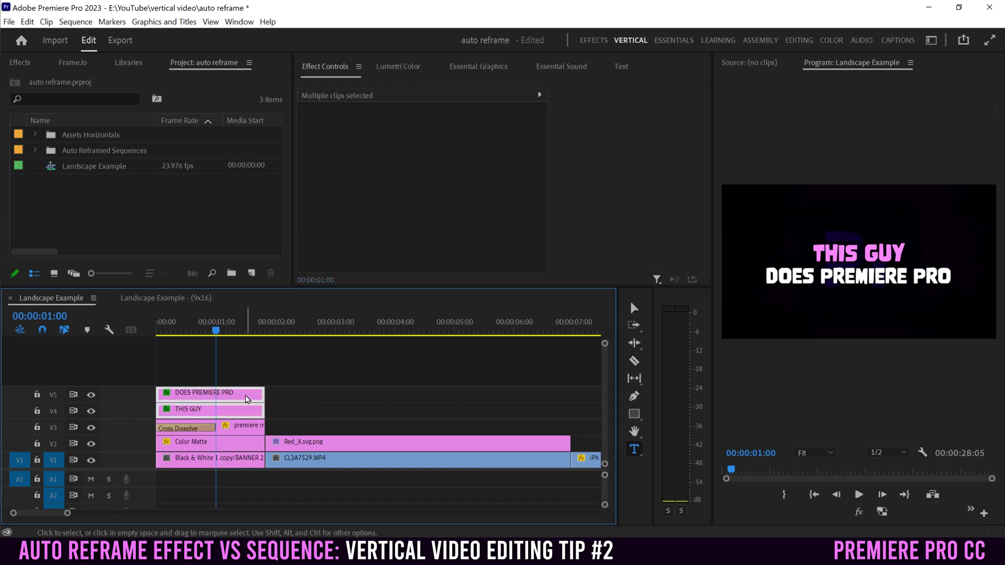
{"action": "right_click", "coordinate": [247, 398]}
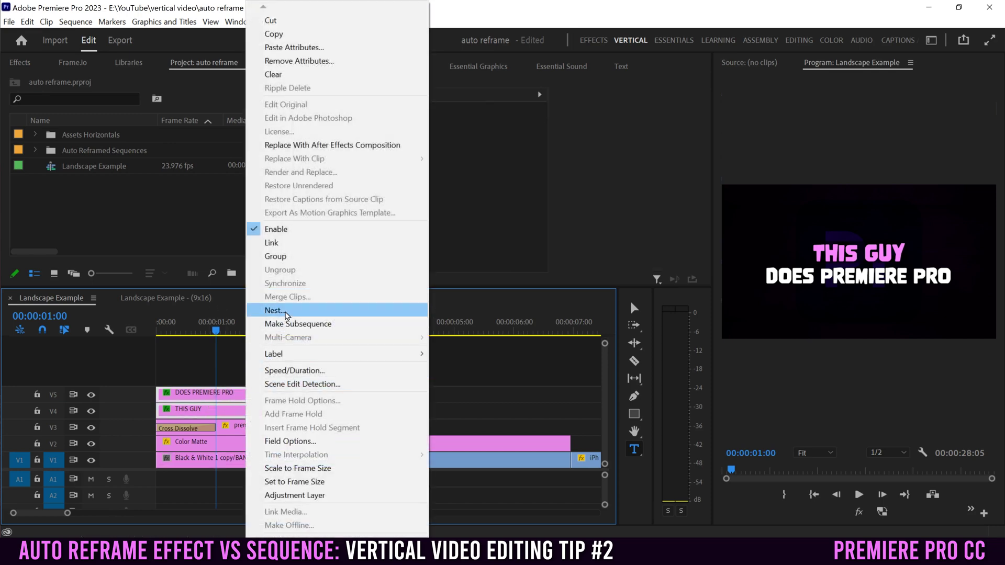
{"action": "left_click", "coordinate": [287, 316]}
{"action": "type", "text": "title text"}
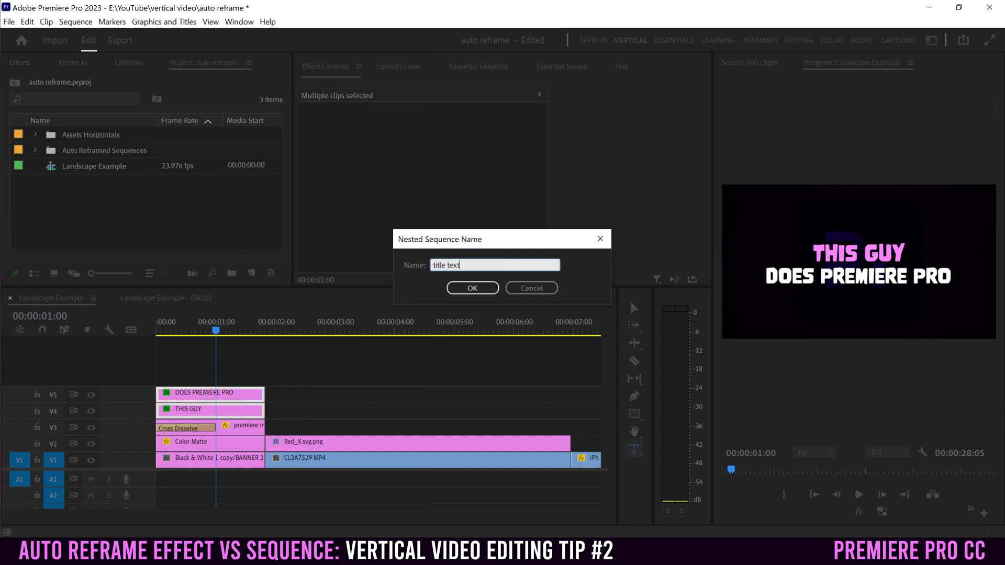
{"action": "left_click", "coordinate": [465, 289]}
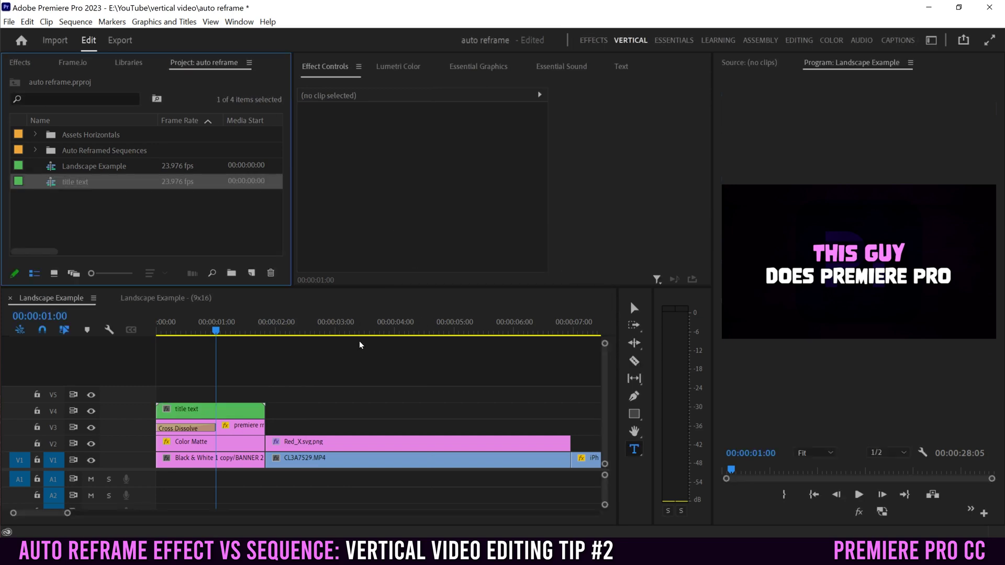
- Copy the 'title text' nest
{"action": "left_click", "coordinate": [204, 416]}
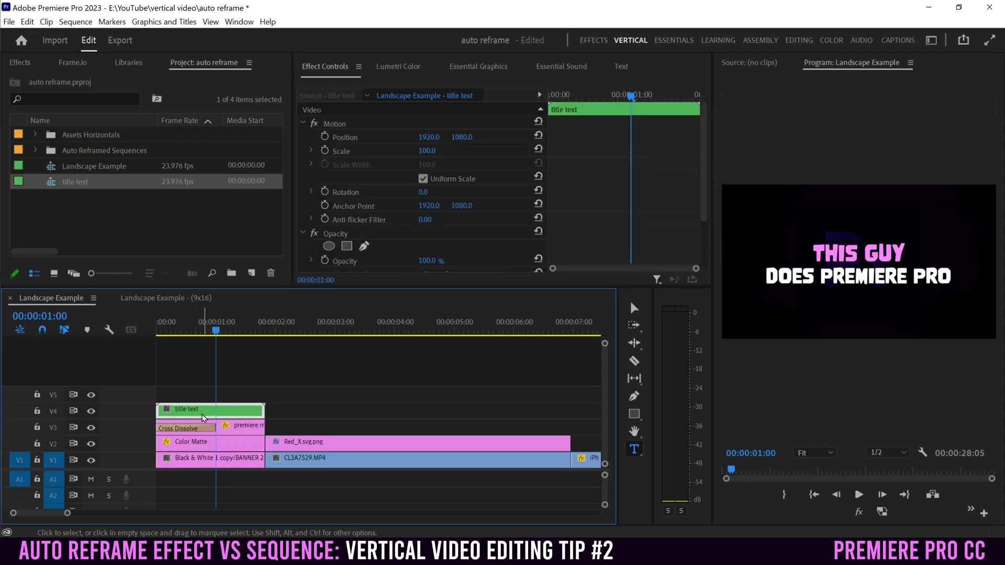
{"action": "right_click", "coordinate": [204, 414]}
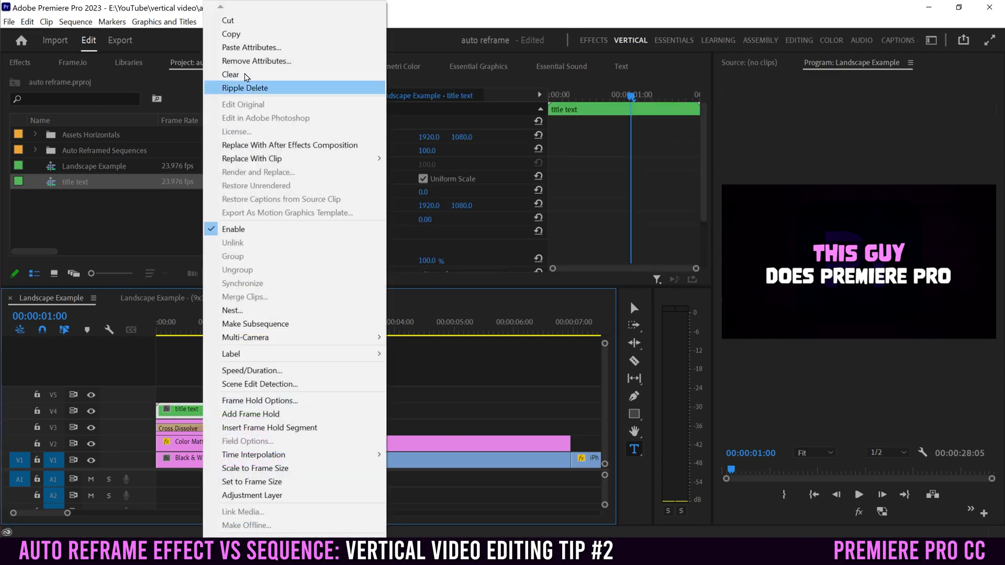
{"action": "left_click", "coordinate": [233, 34]}
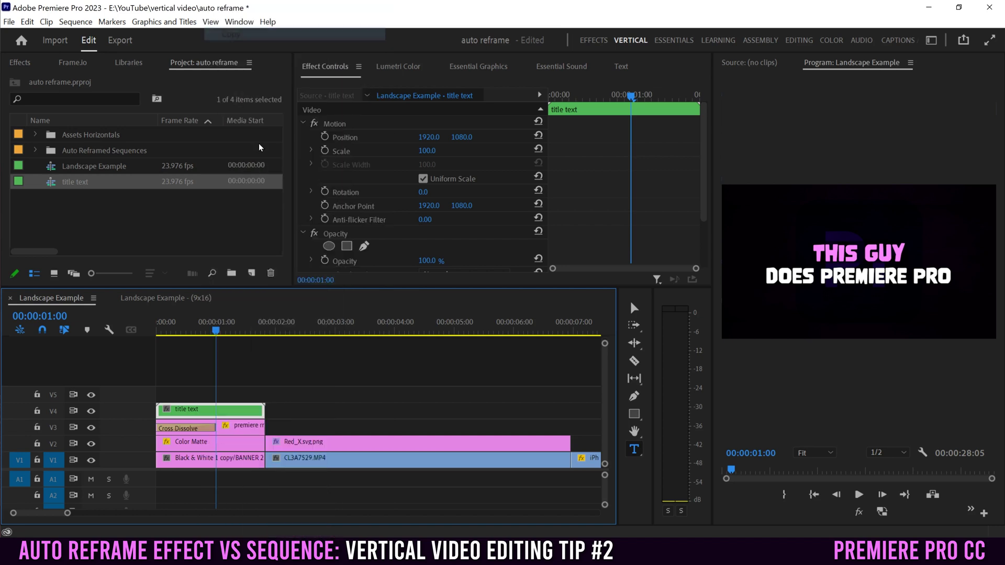
- In the 9x16 sequence, lock V1–V3 and paste the 'title text' nest at the sequence start
{"action": "left_click", "coordinate": [157, 298]}
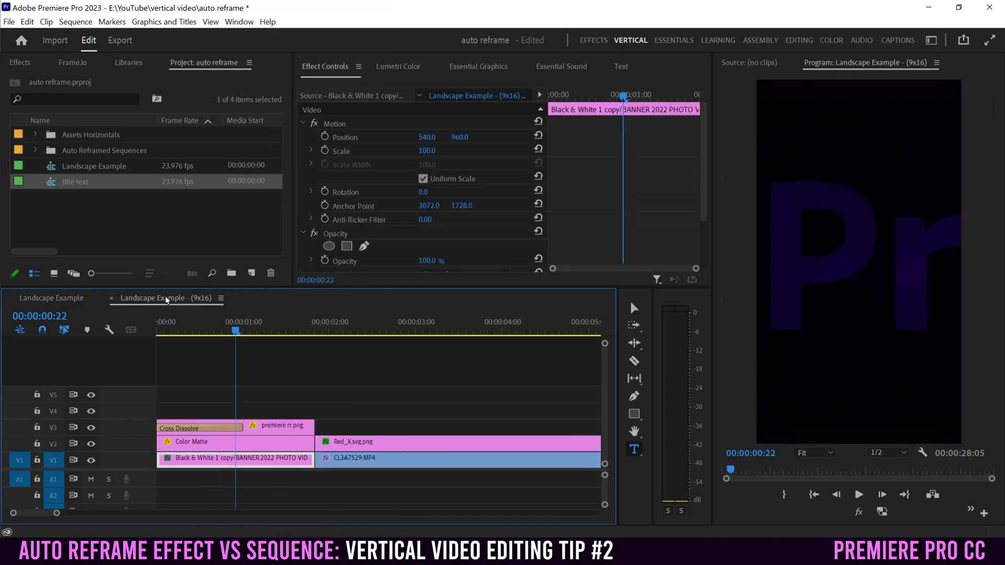
{"action": "left_click", "coordinate": [36, 460]}
{"action": "left_click", "coordinate": [37, 443]}
{"action": "left_click", "coordinate": [36, 427]}
{"action": "key", "text": "Home"}
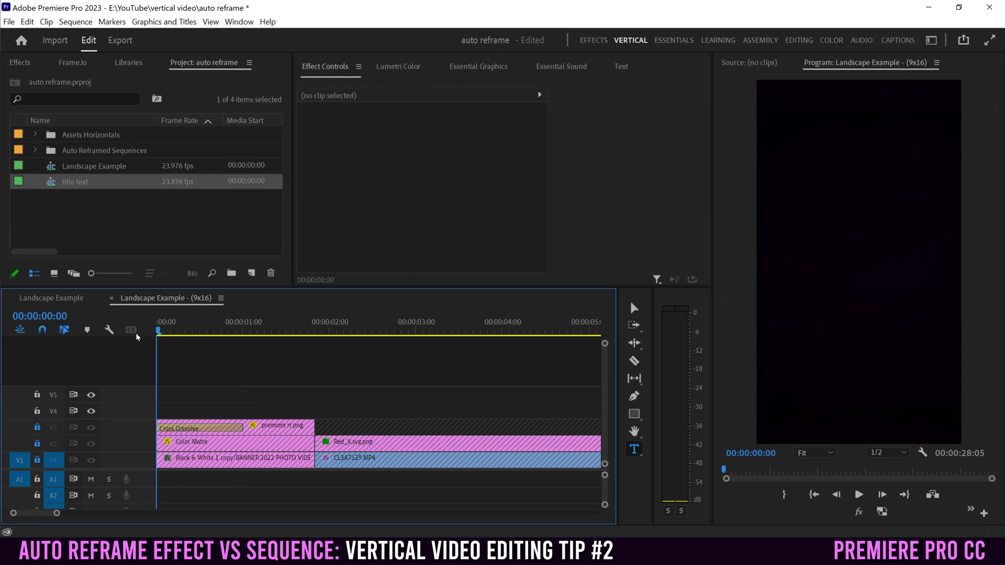
{"action": "left_click", "coordinate": [28, 21]}
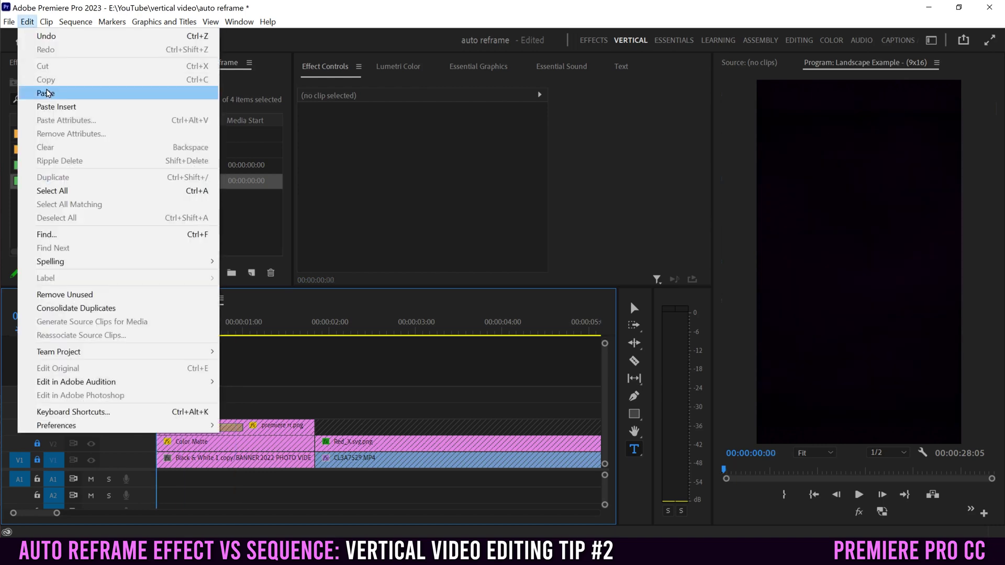
{"action": "left_click", "coordinate": [47, 92]}
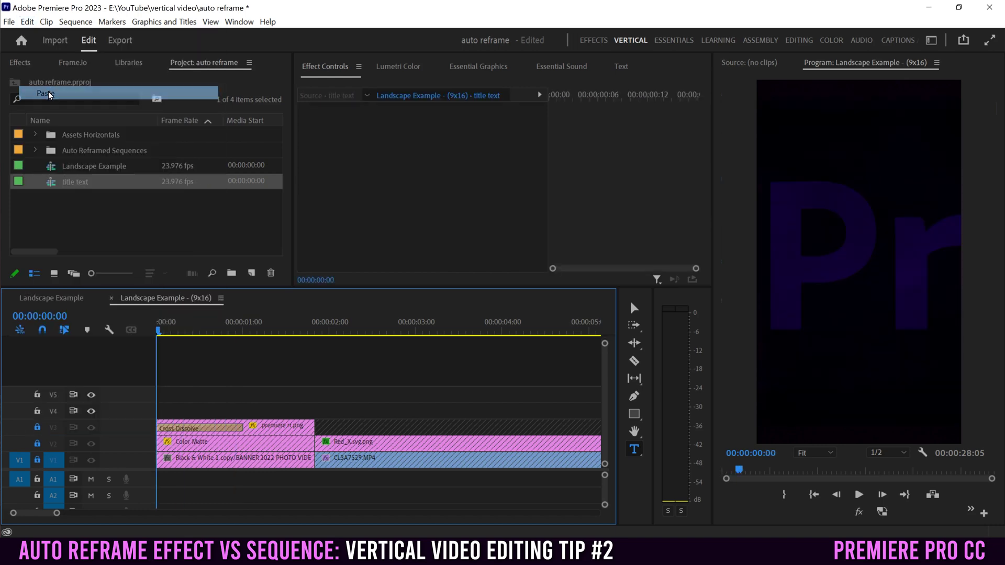
- Unlock V1–V3 and shrink the pasted 'title text' nest to 31% scale
{"action": "left_click", "coordinate": [36, 427]}
{"action": "left_click", "coordinate": [37, 443]}
{"action": "left_click", "coordinate": [37, 460]}
{"action": "left_click", "coordinate": [215, 325]}
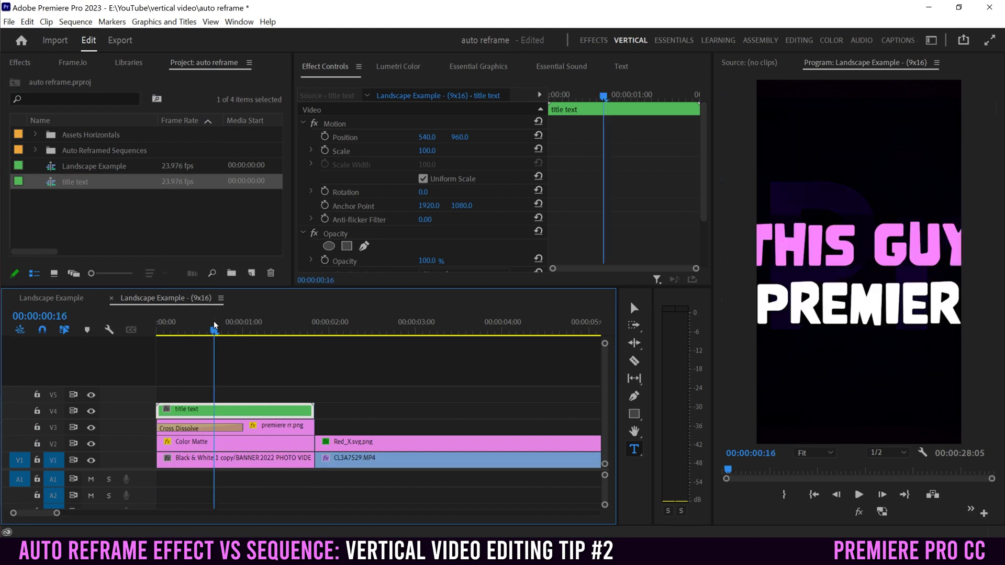
{"action": "left_click_drag", "start_coordinate": [56, 513], "coordinate": [149, 513]}
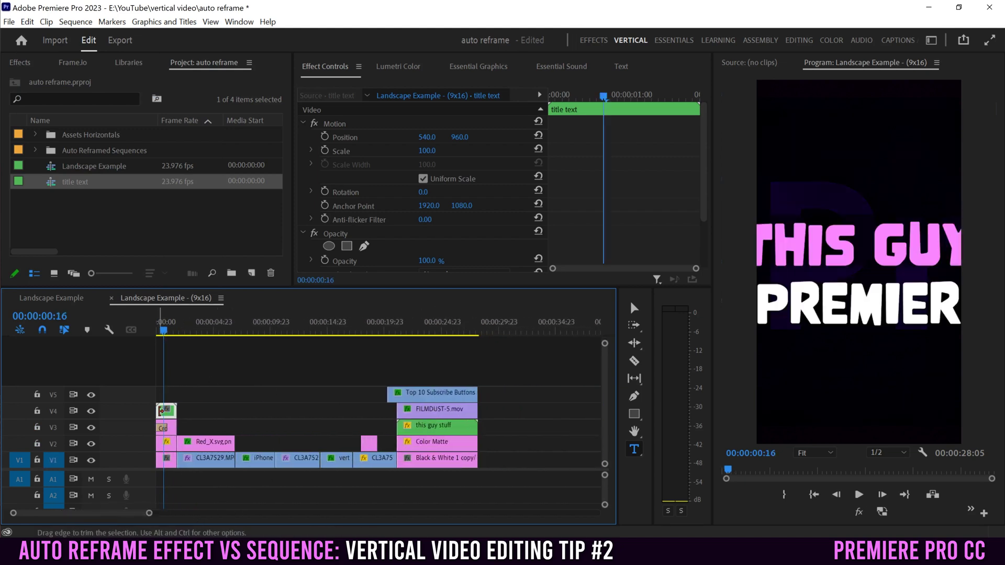
{"action": "left_click_drag", "start_coordinate": [427, 150], "coordinate": [419, 314]}
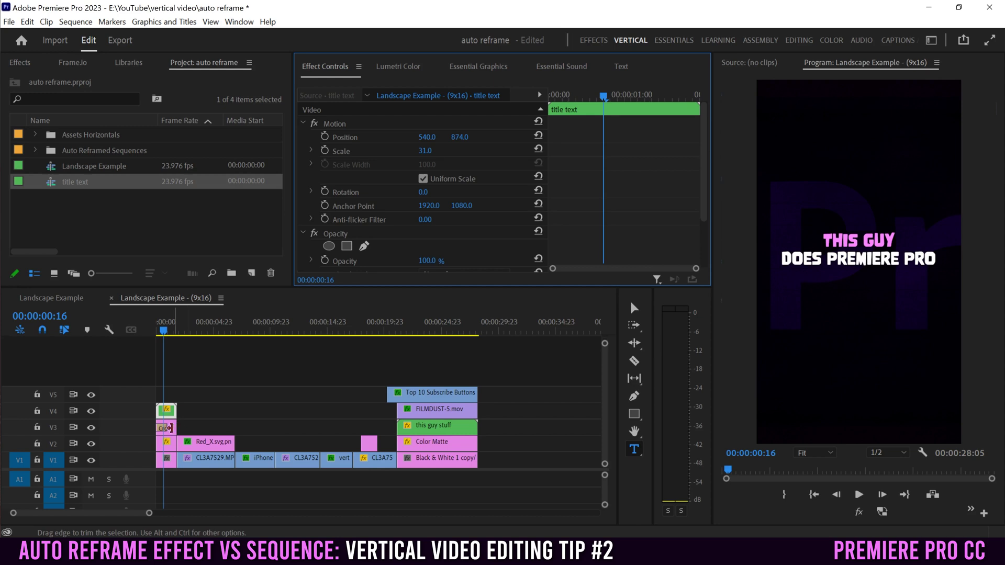
- Play the vertical sequence from the start to check the titles
{"action": "left_click", "coordinate": [172, 430]}
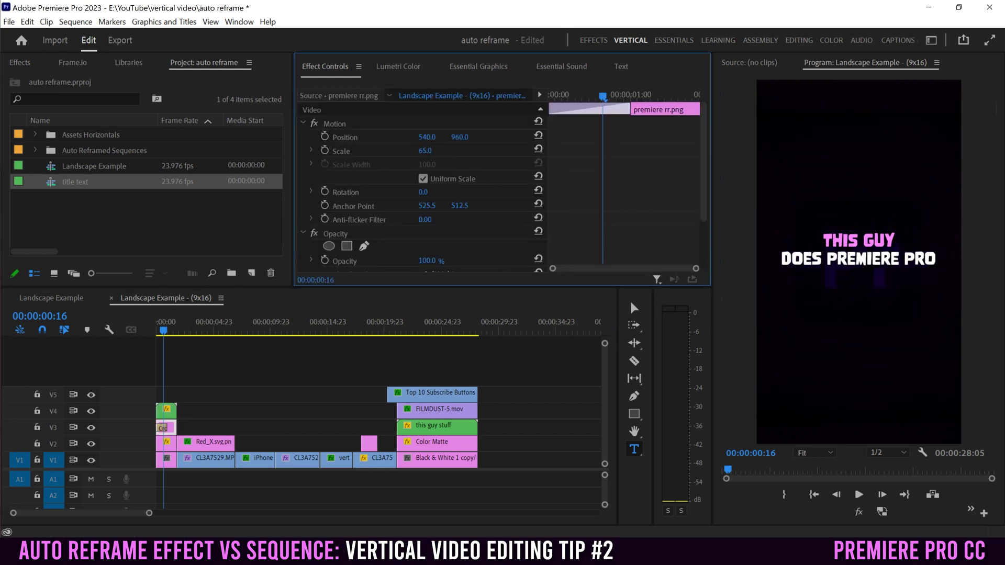
{"action": "left_click", "coordinate": [158, 329]}
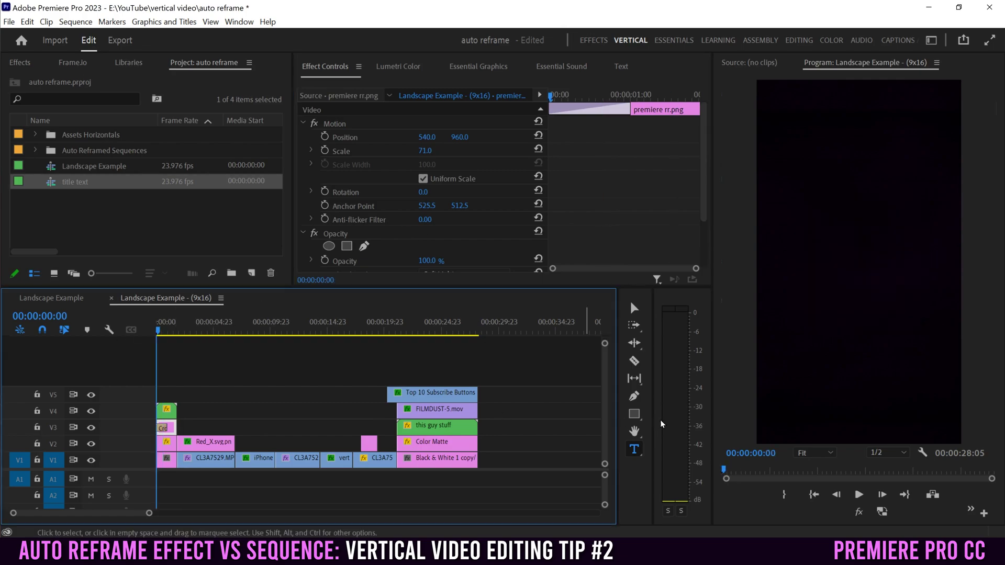
{"action": "left_click", "coordinate": [859, 496]}
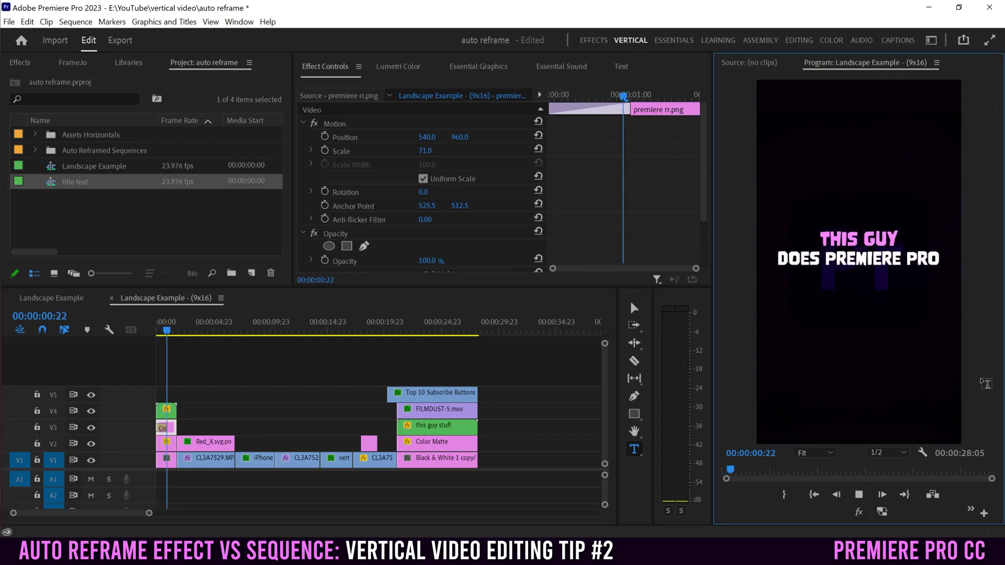